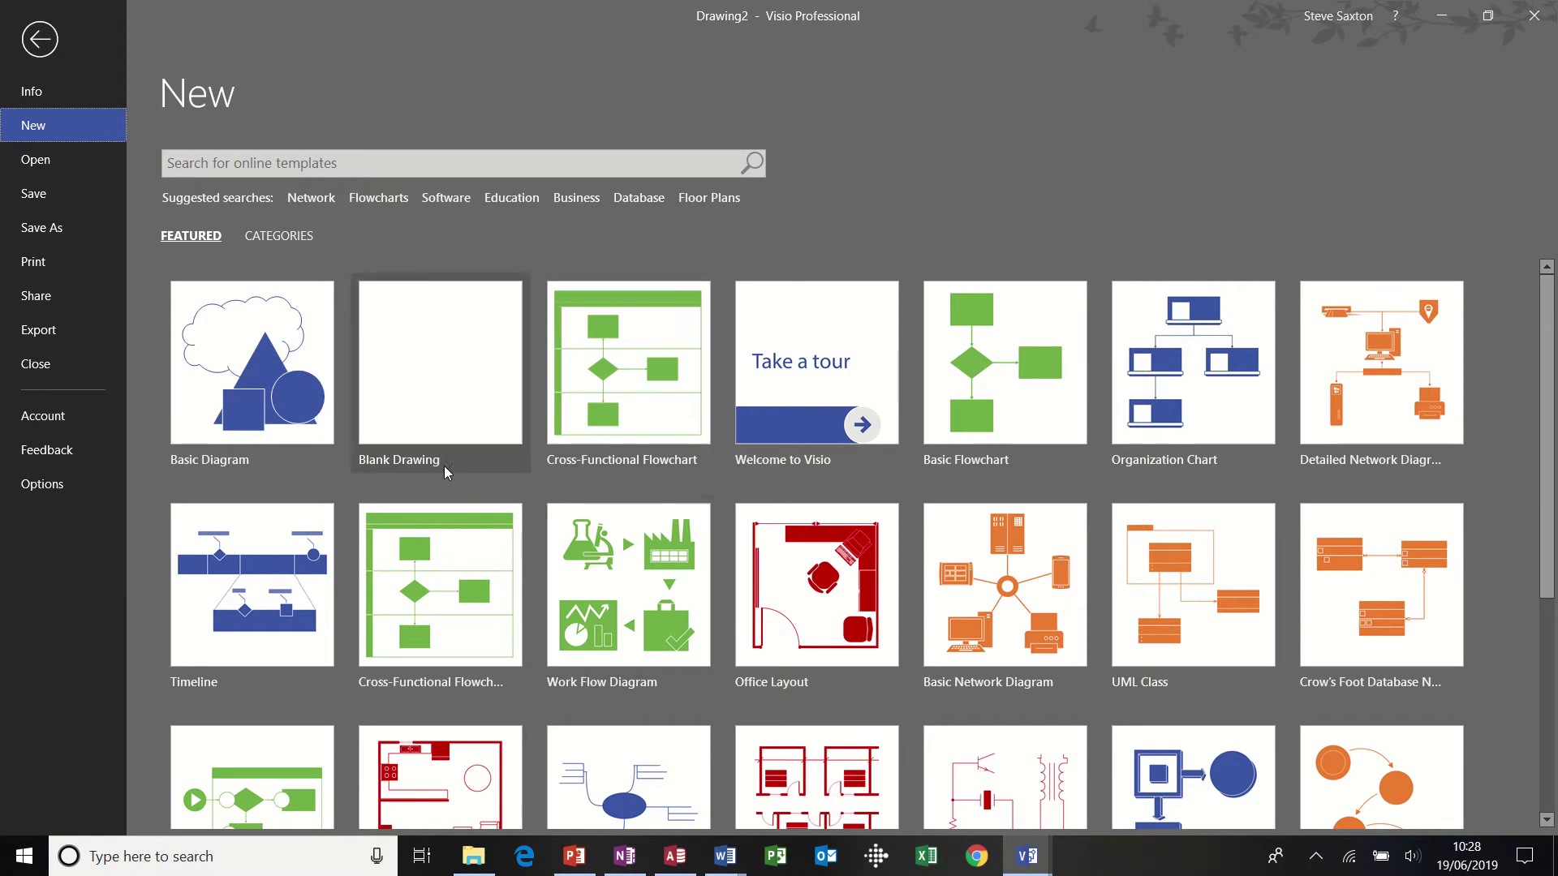
Step: Create a new Metric Units drawing from the Cross-Functional Flowchart template
left_click(649, 383)
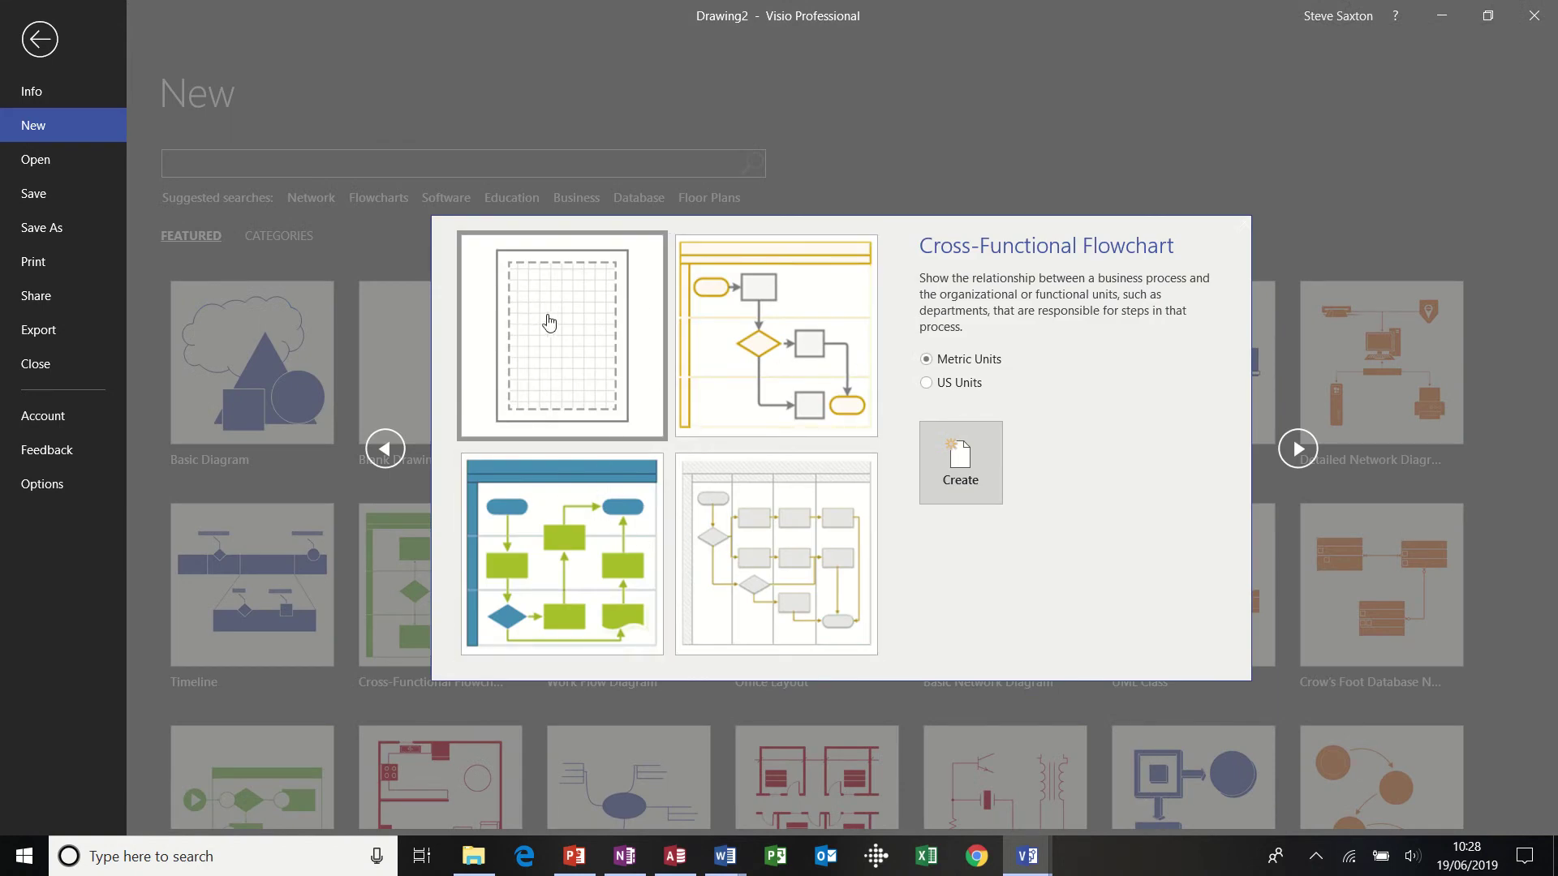
double_click(563, 323)
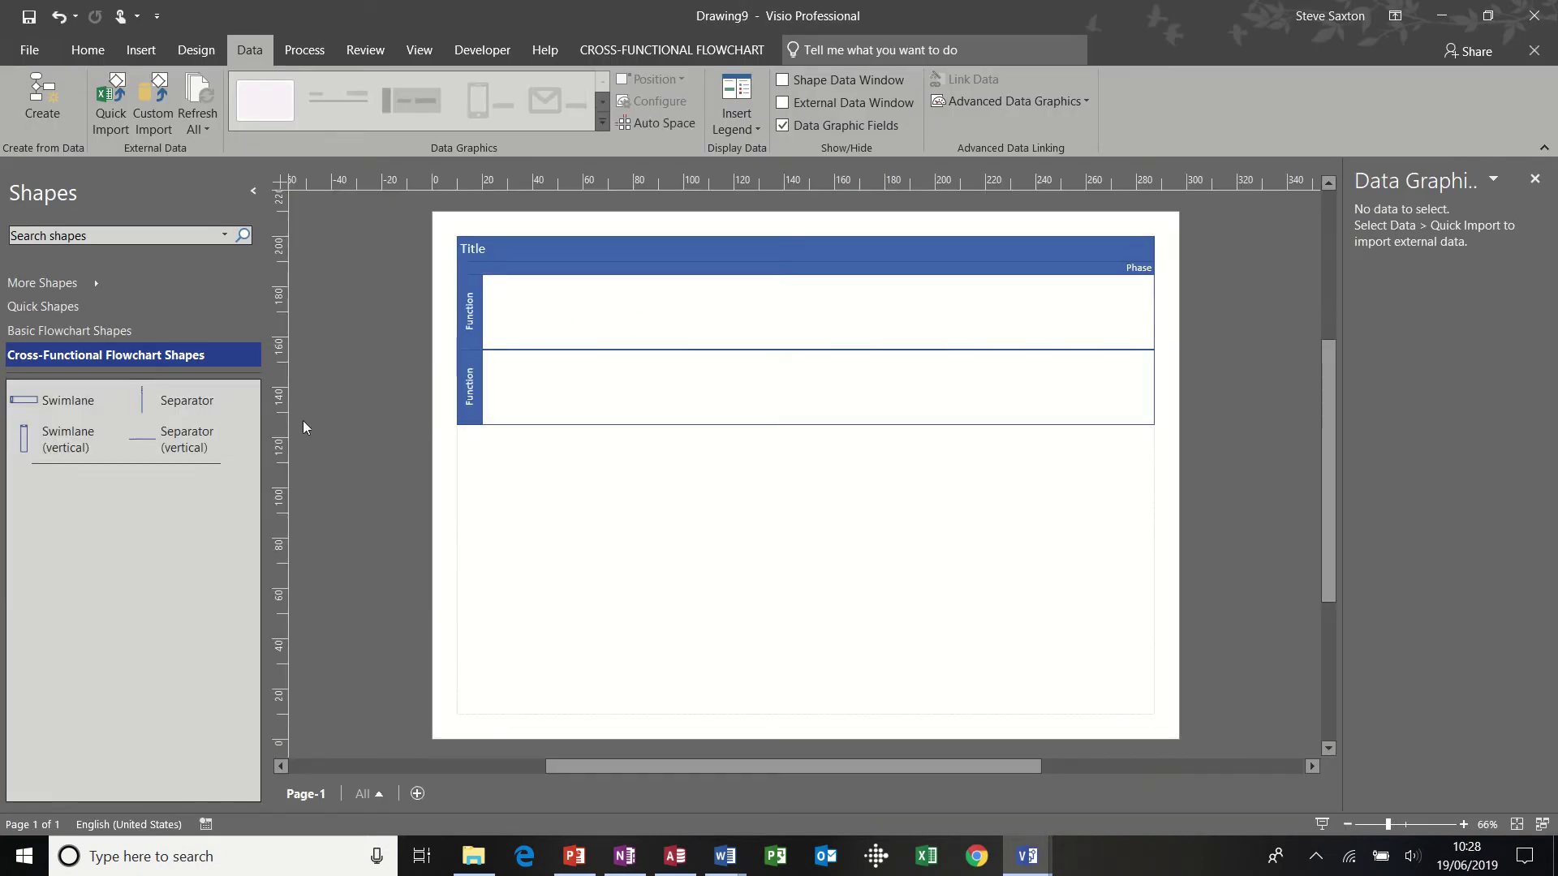
Step: Add three Swimlane shapes below the pool, making five Function lanes in total
left_click_drag(69, 399, 607, 458)
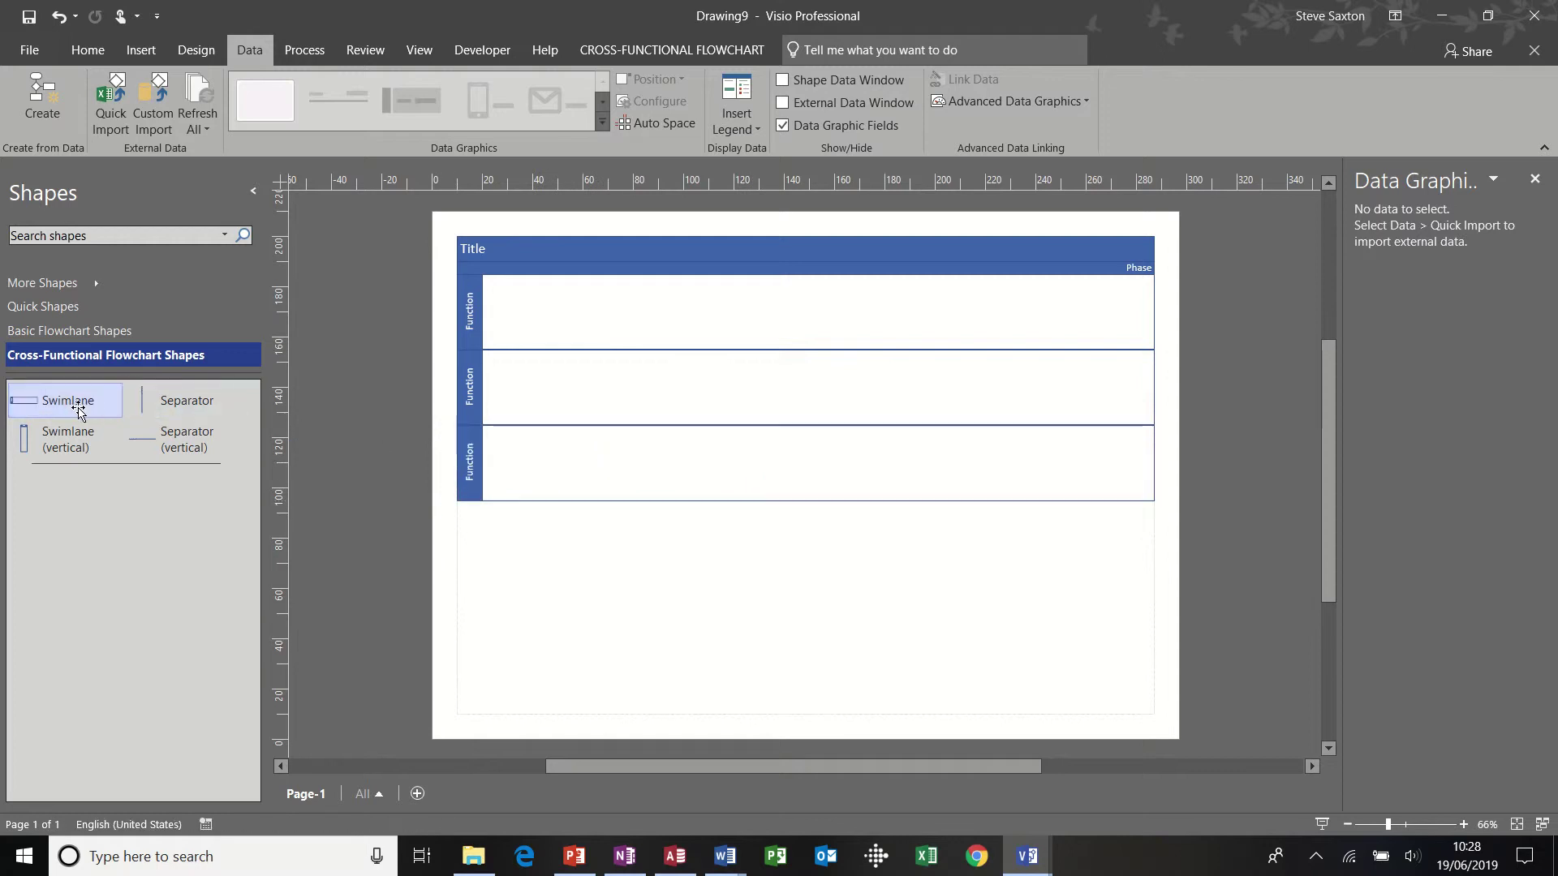
left_click_drag(79, 412, 610, 538)
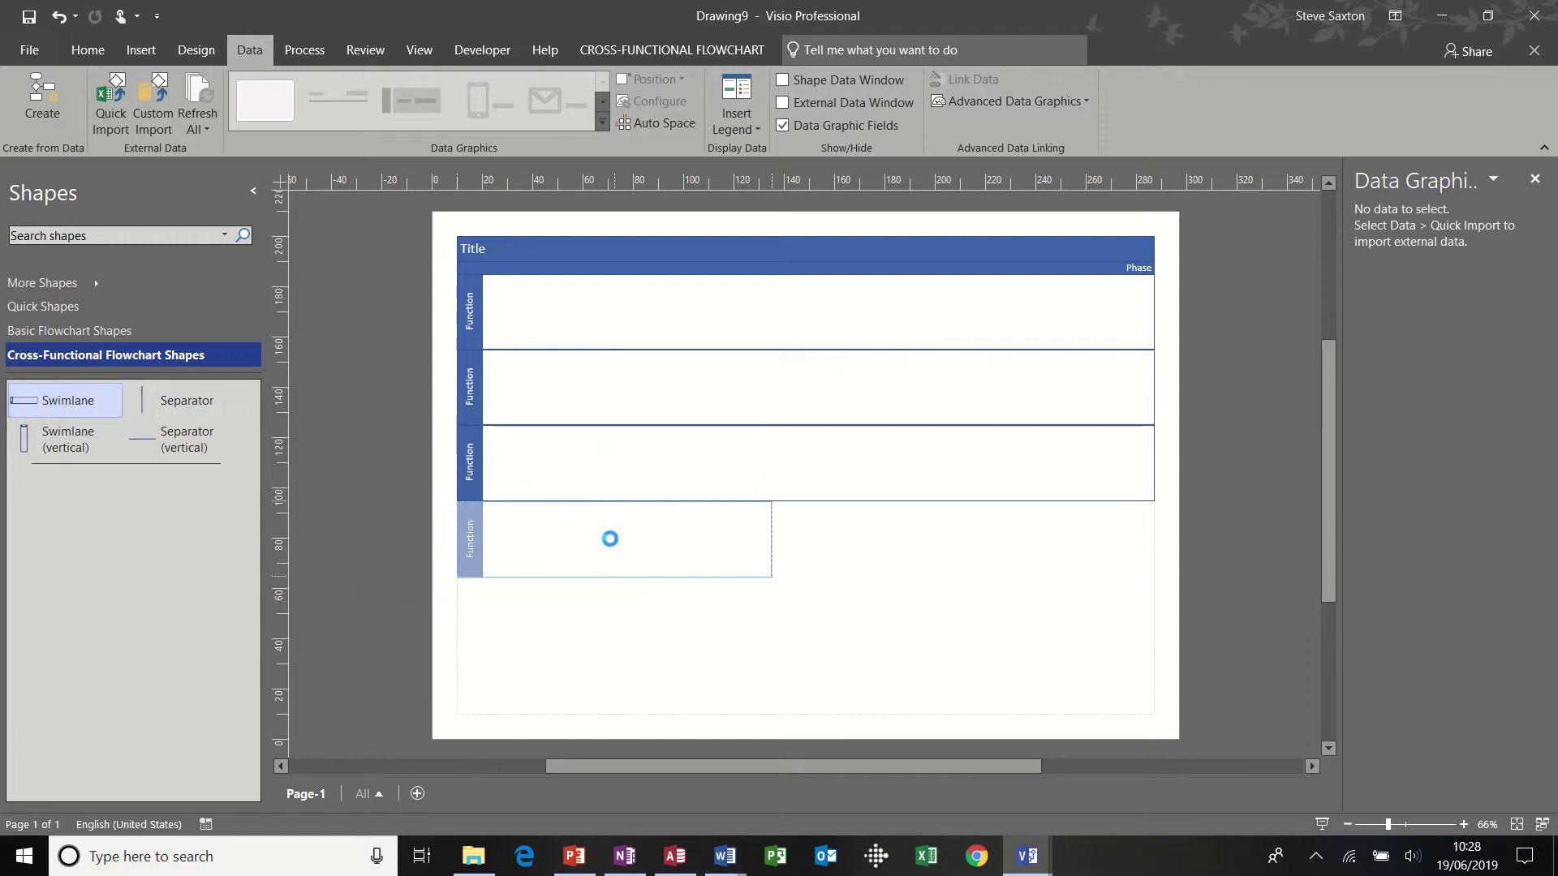
left_click_drag(43, 404, 609, 610)
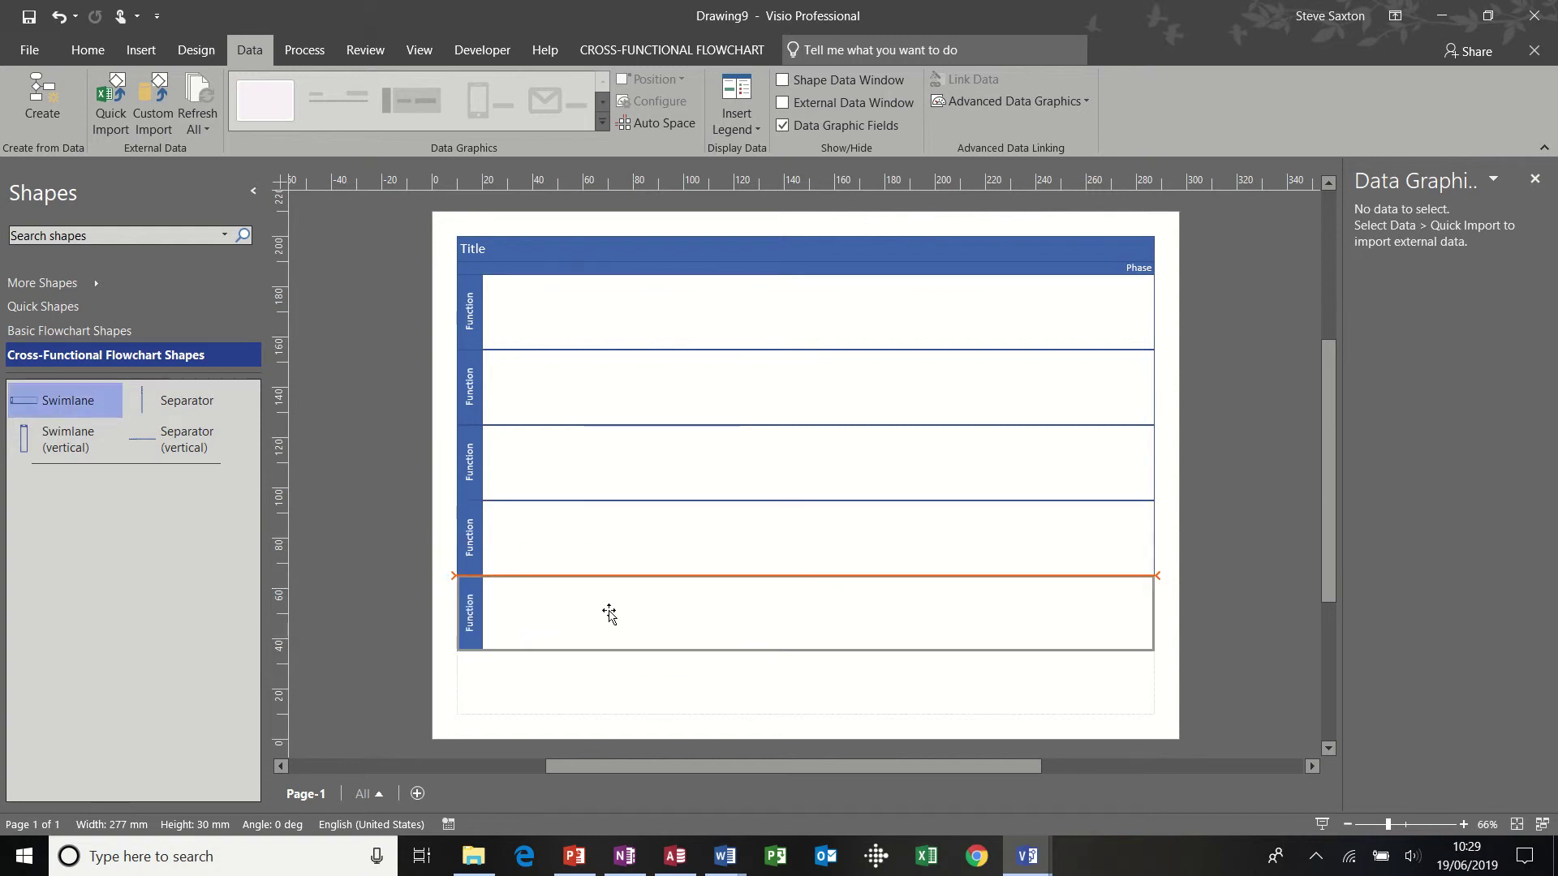
Step: Title the pool Induction and label the first lane Induction
left_click(476, 252)
type("Induction")
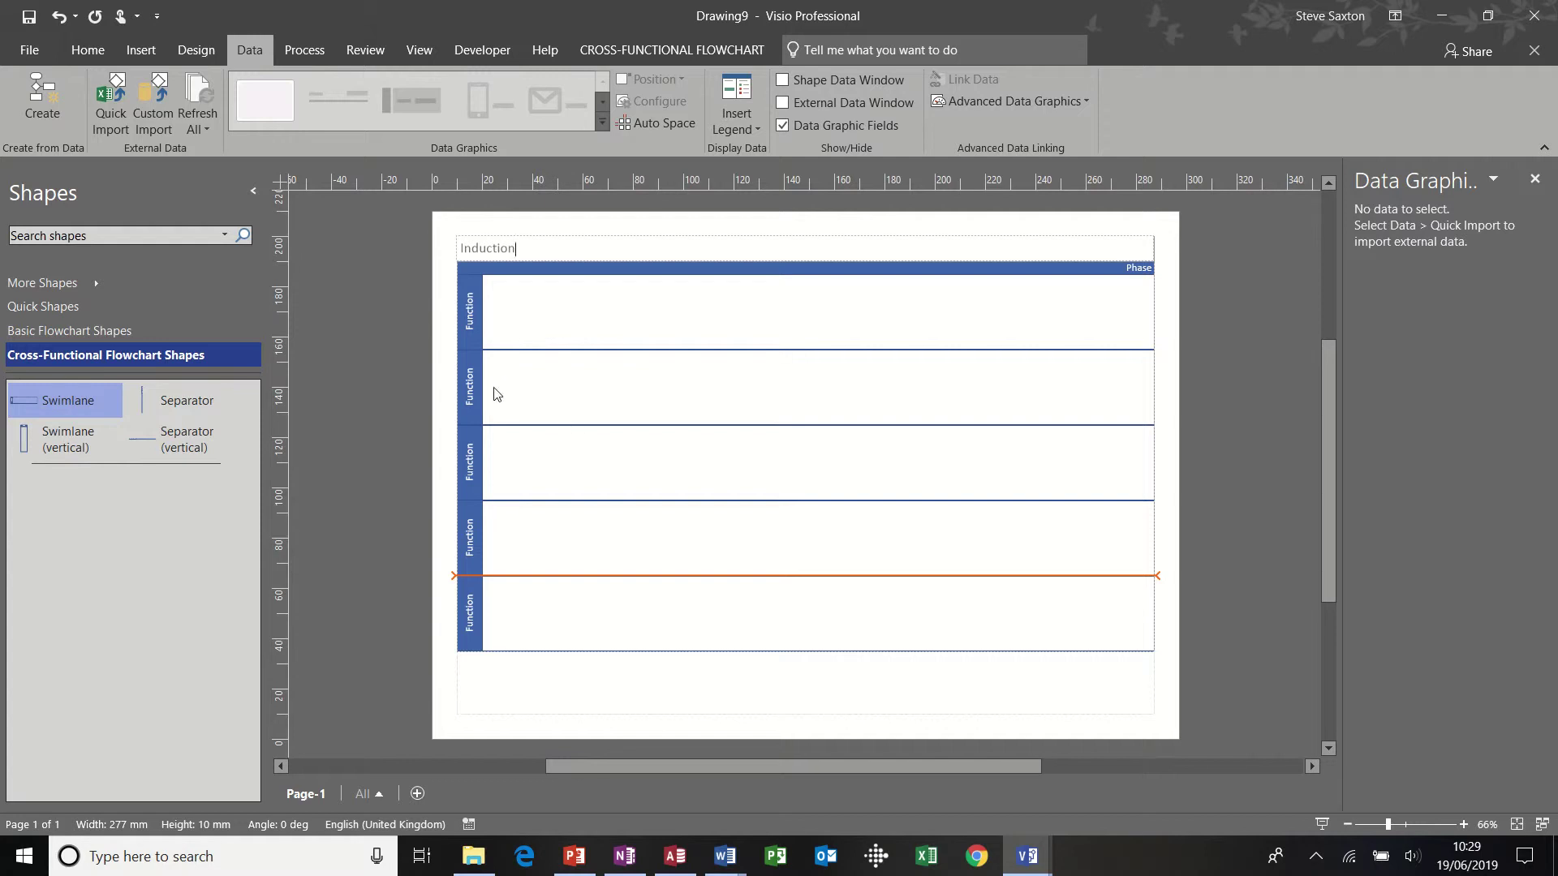
double_click(469, 326)
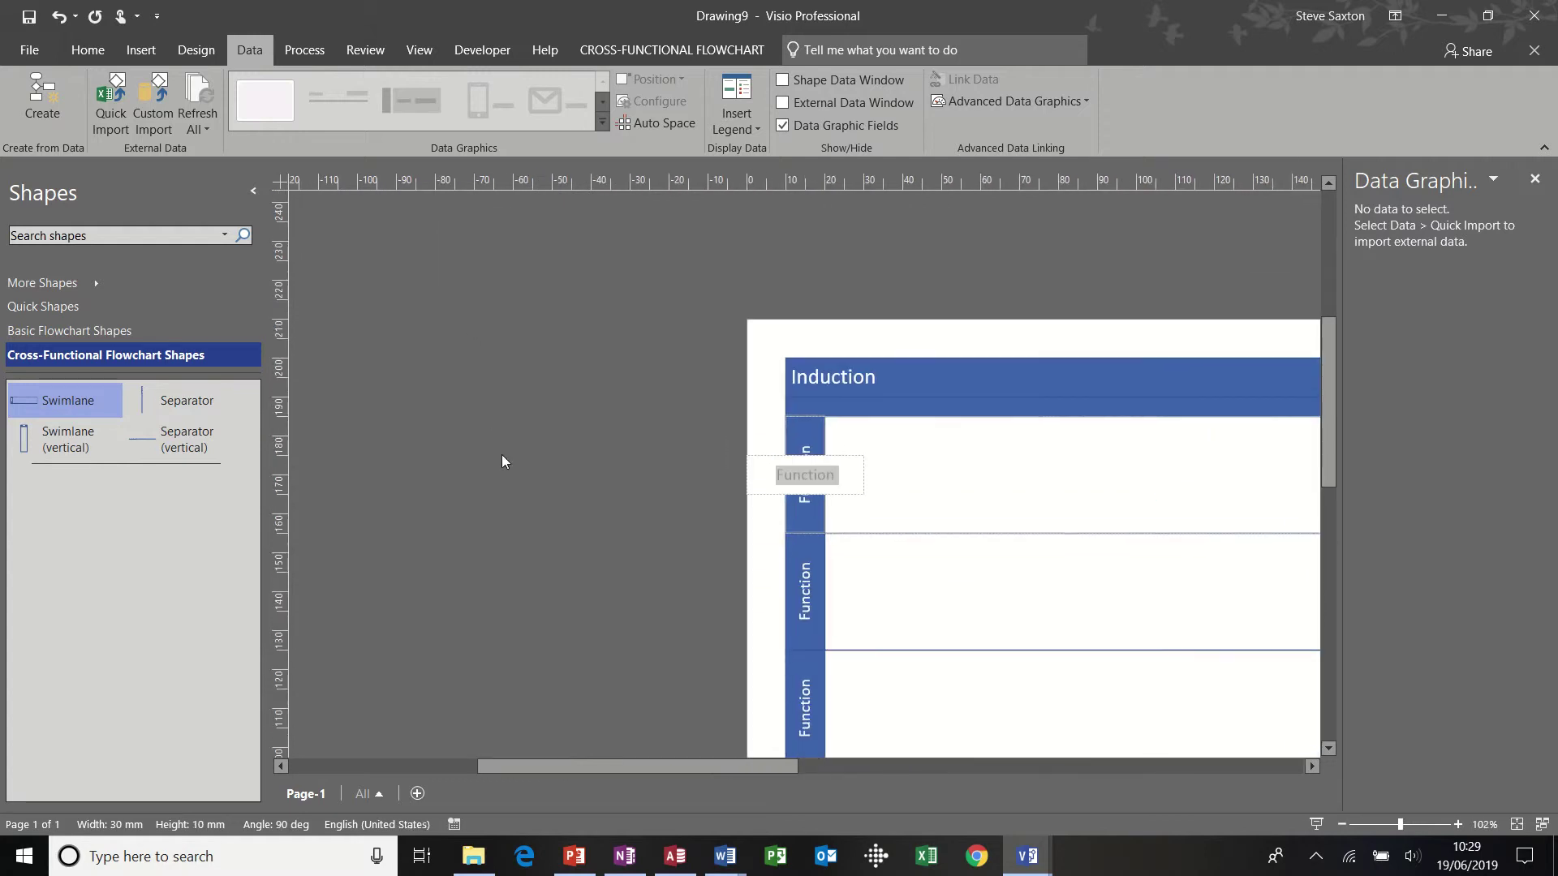
type("Indiuc")
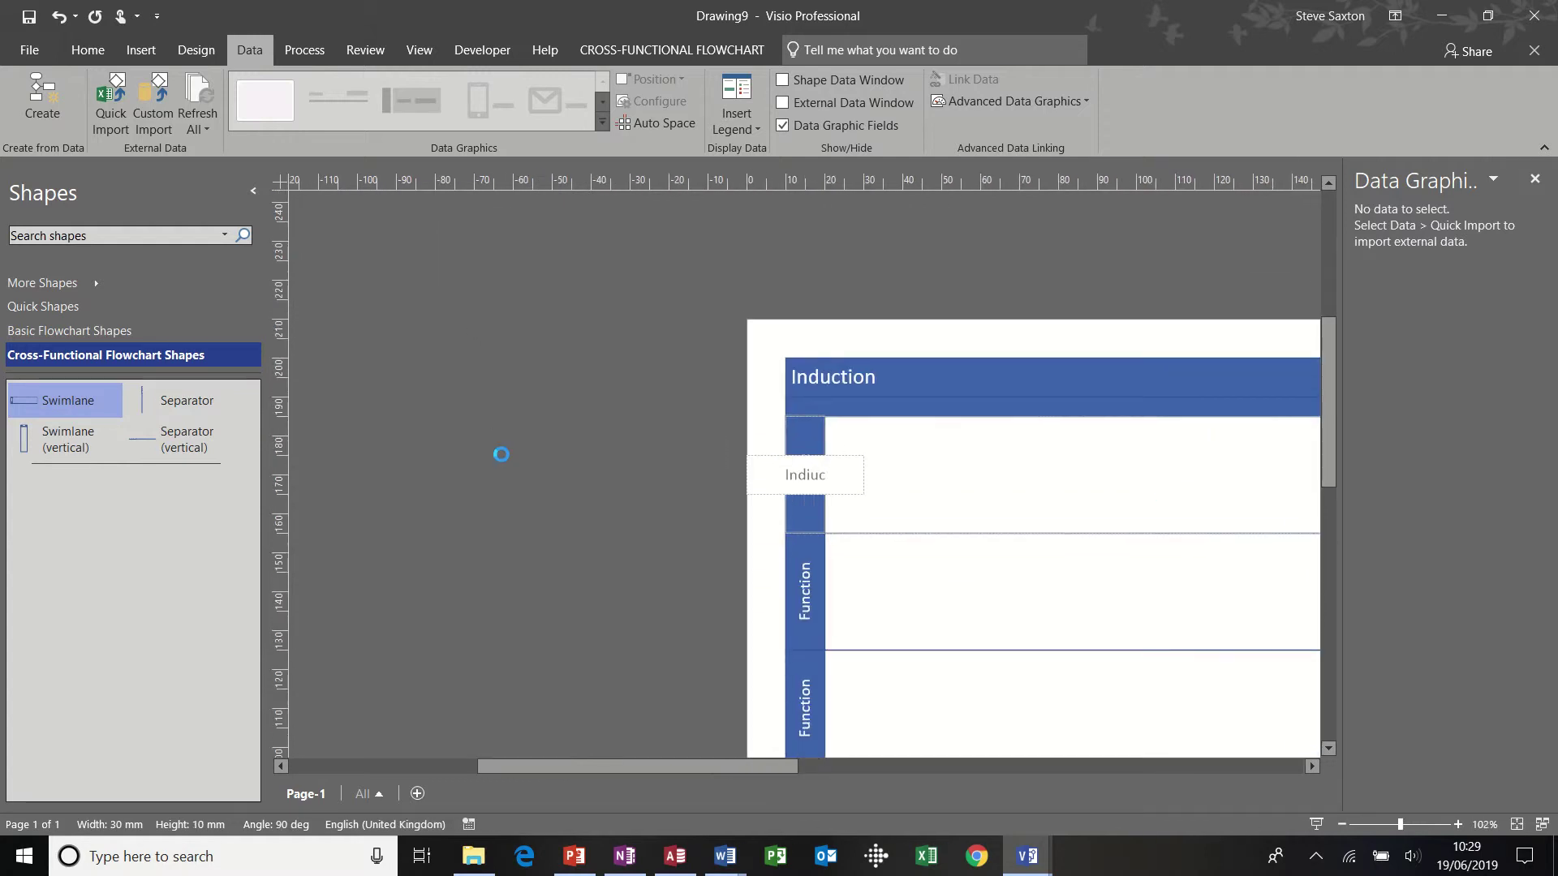
key("BackSpace")
key("BackSpace")
type("ction")
Step: Label the second and third lanes Admin and Finance
double_click(806, 583)
type("A")
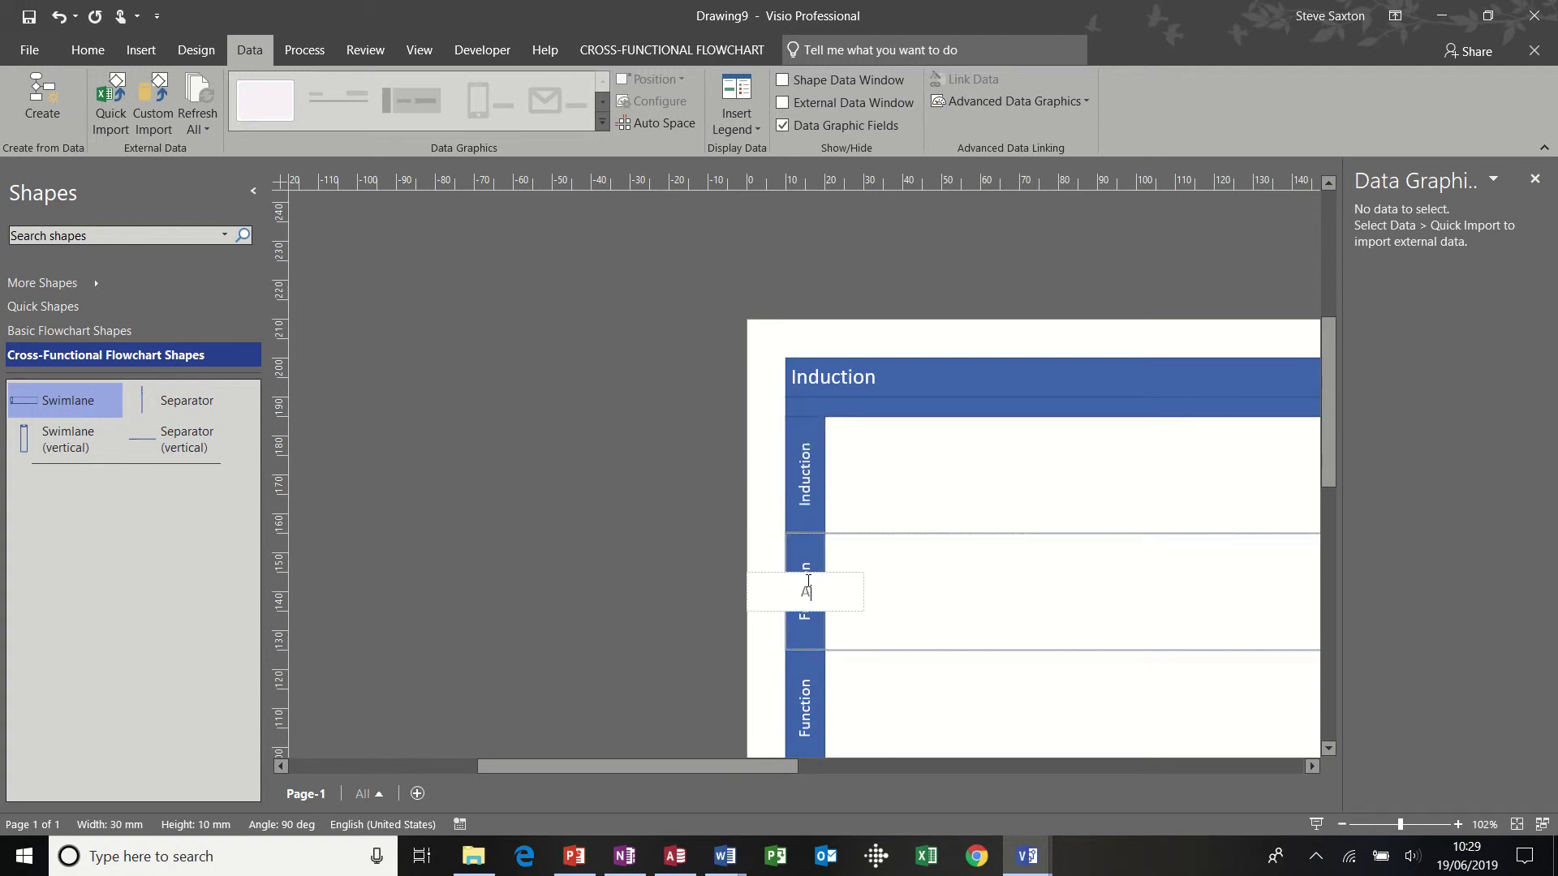
type("dmin")
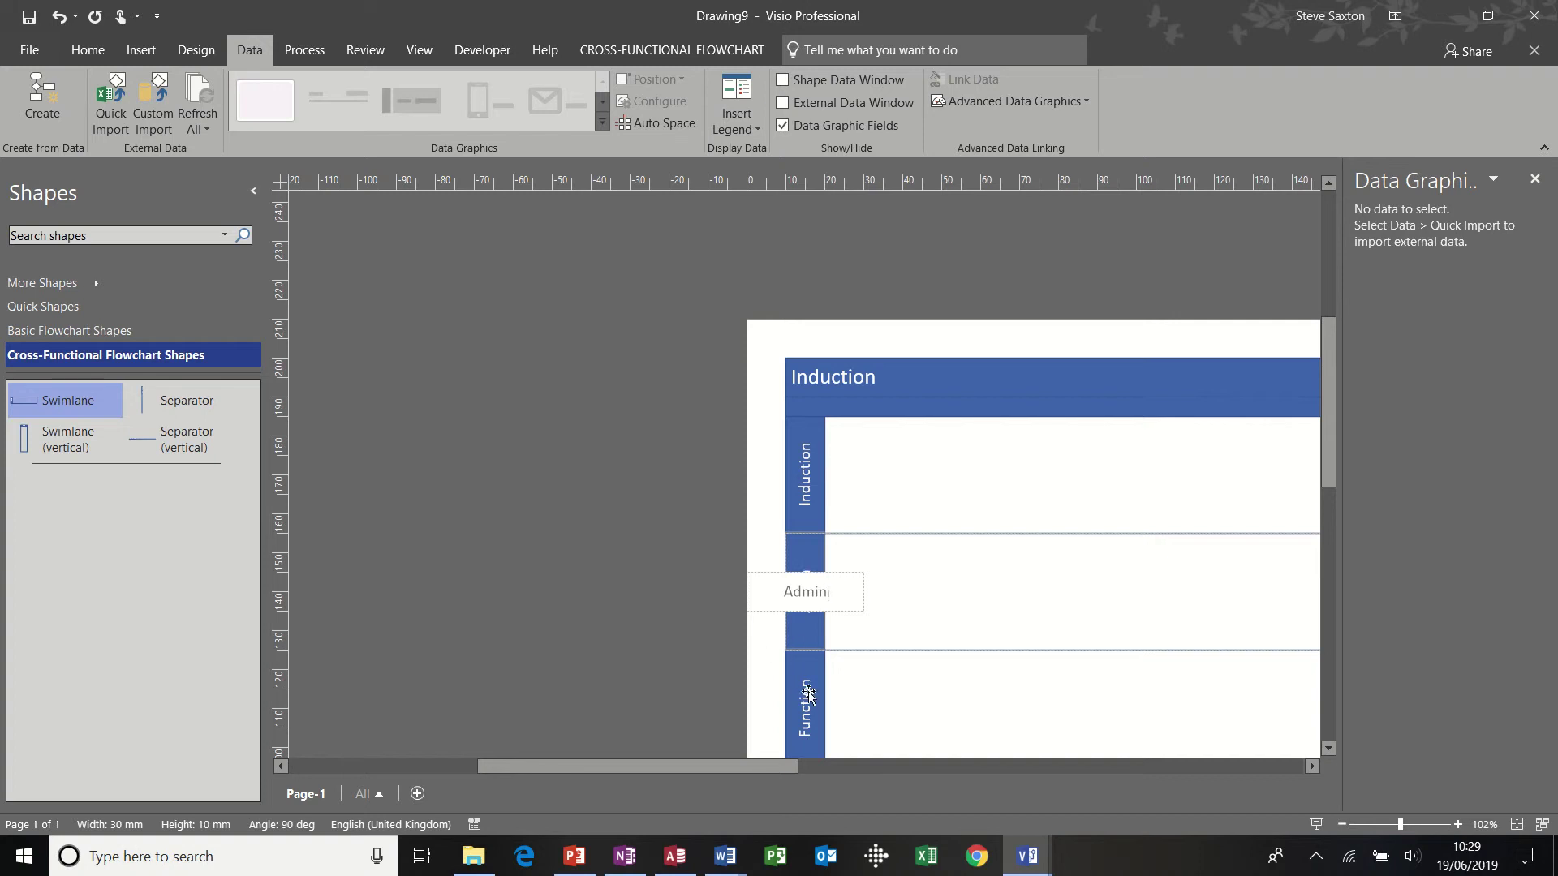
double_click(810, 698)
type("F")
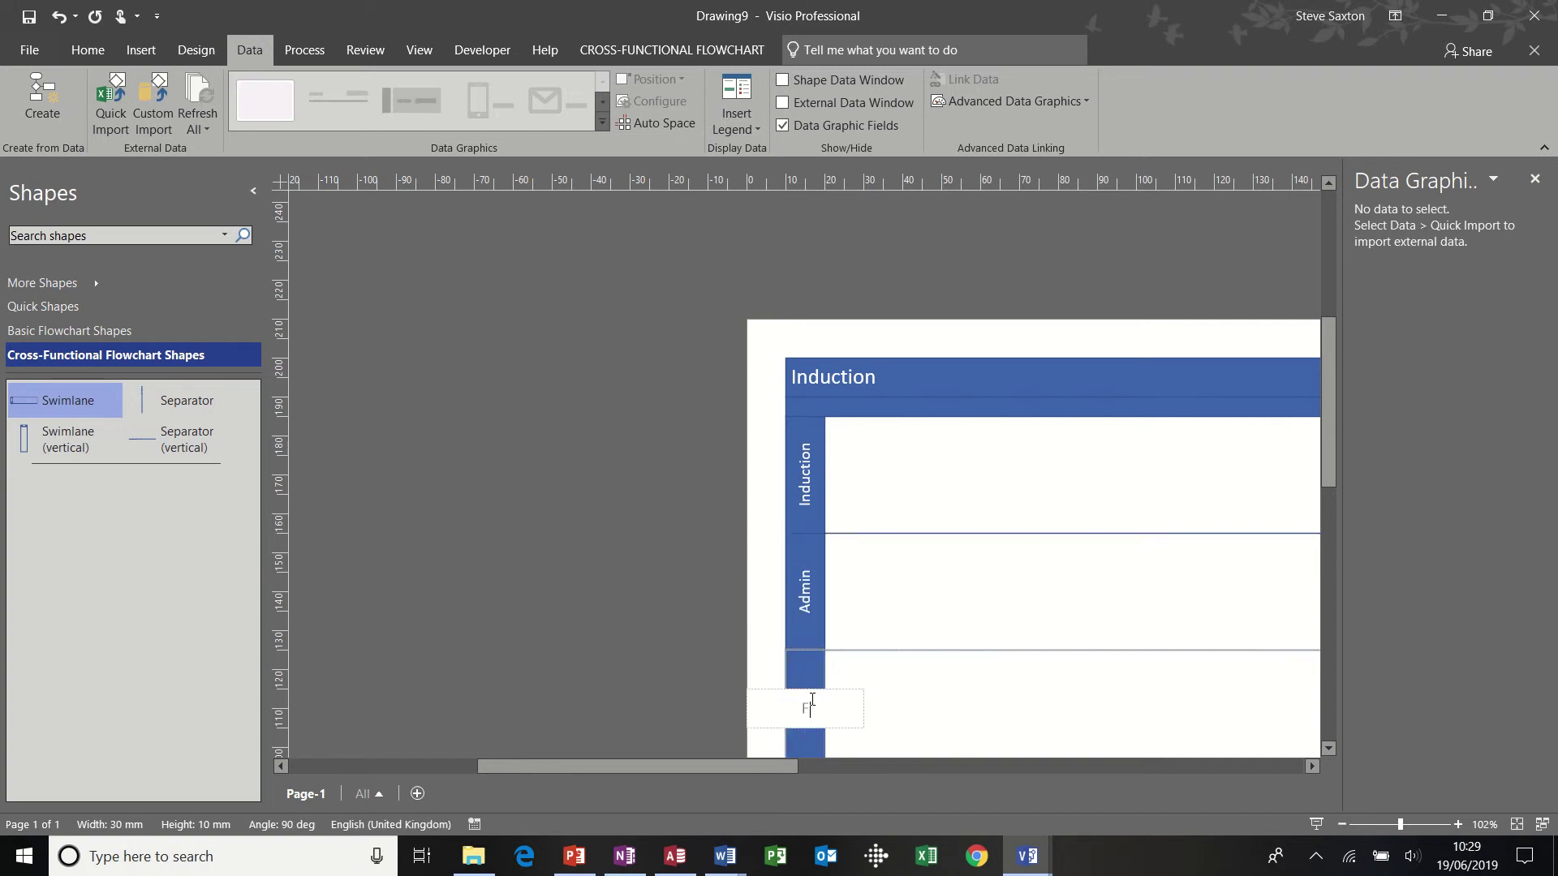
type("inance")
left_click_drag(1332, 407, 1332, 502)
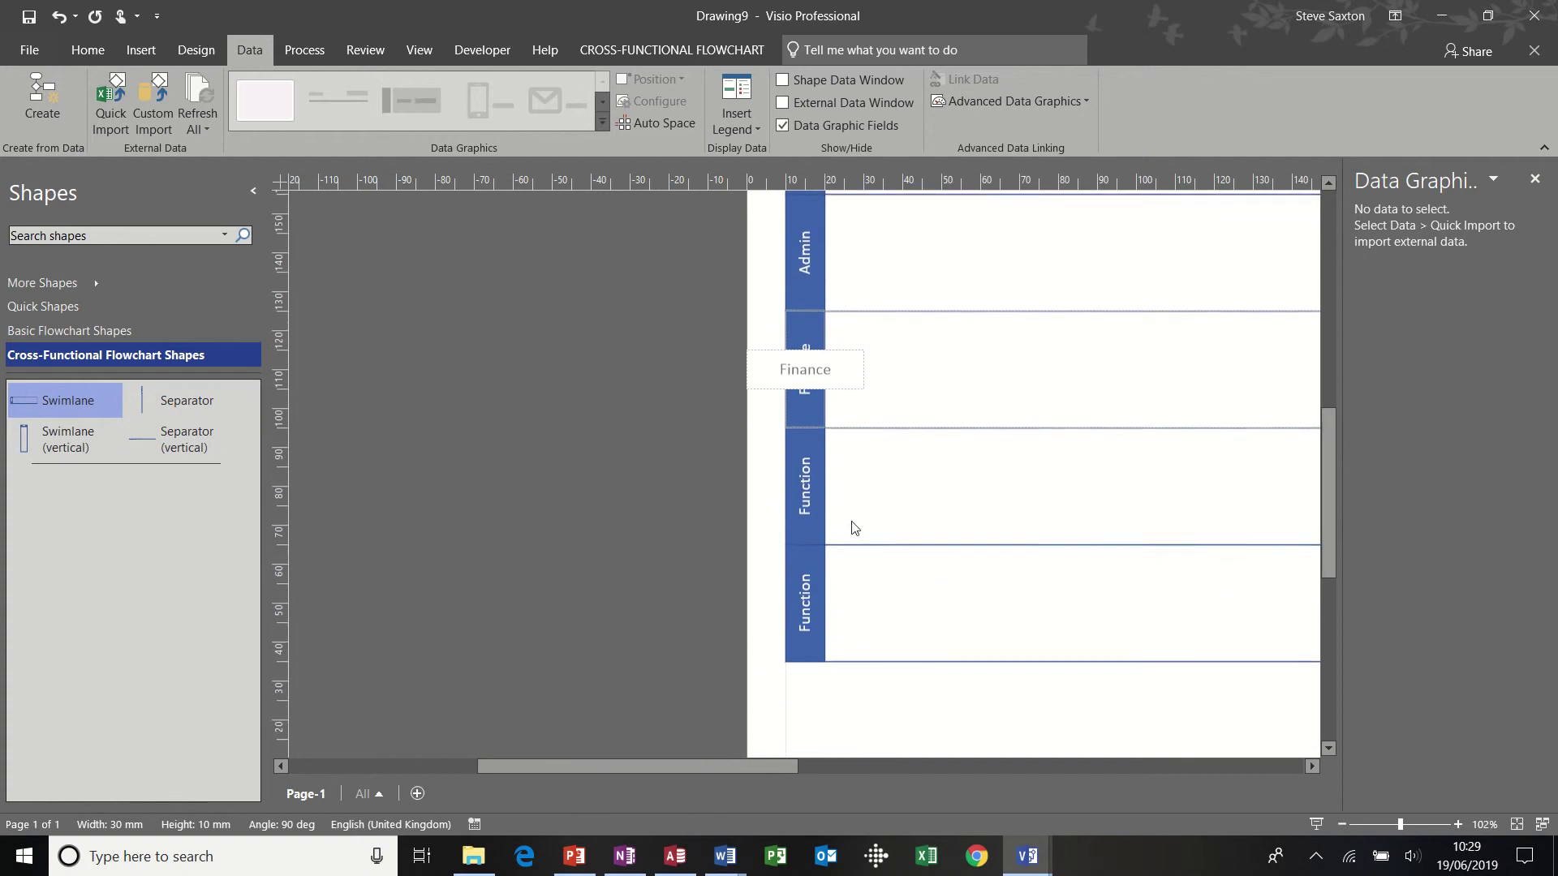
Step: Label the fourth and fifth lanes HR and Production, then zoom out on the pool
double_click(806, 495)
type("H")
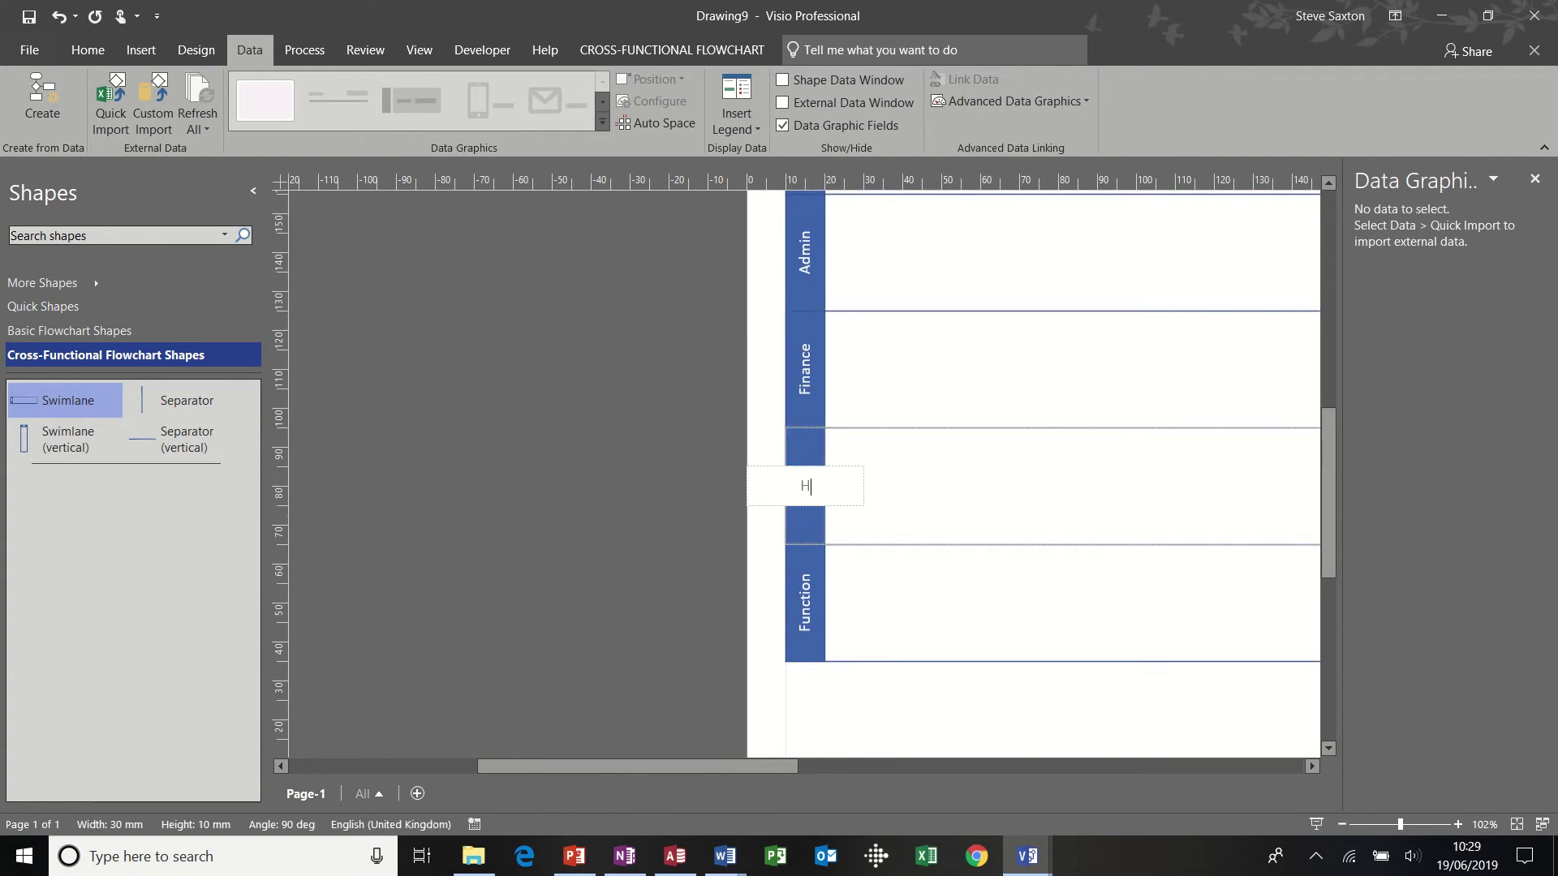
type("R")
double_click(806, 590)
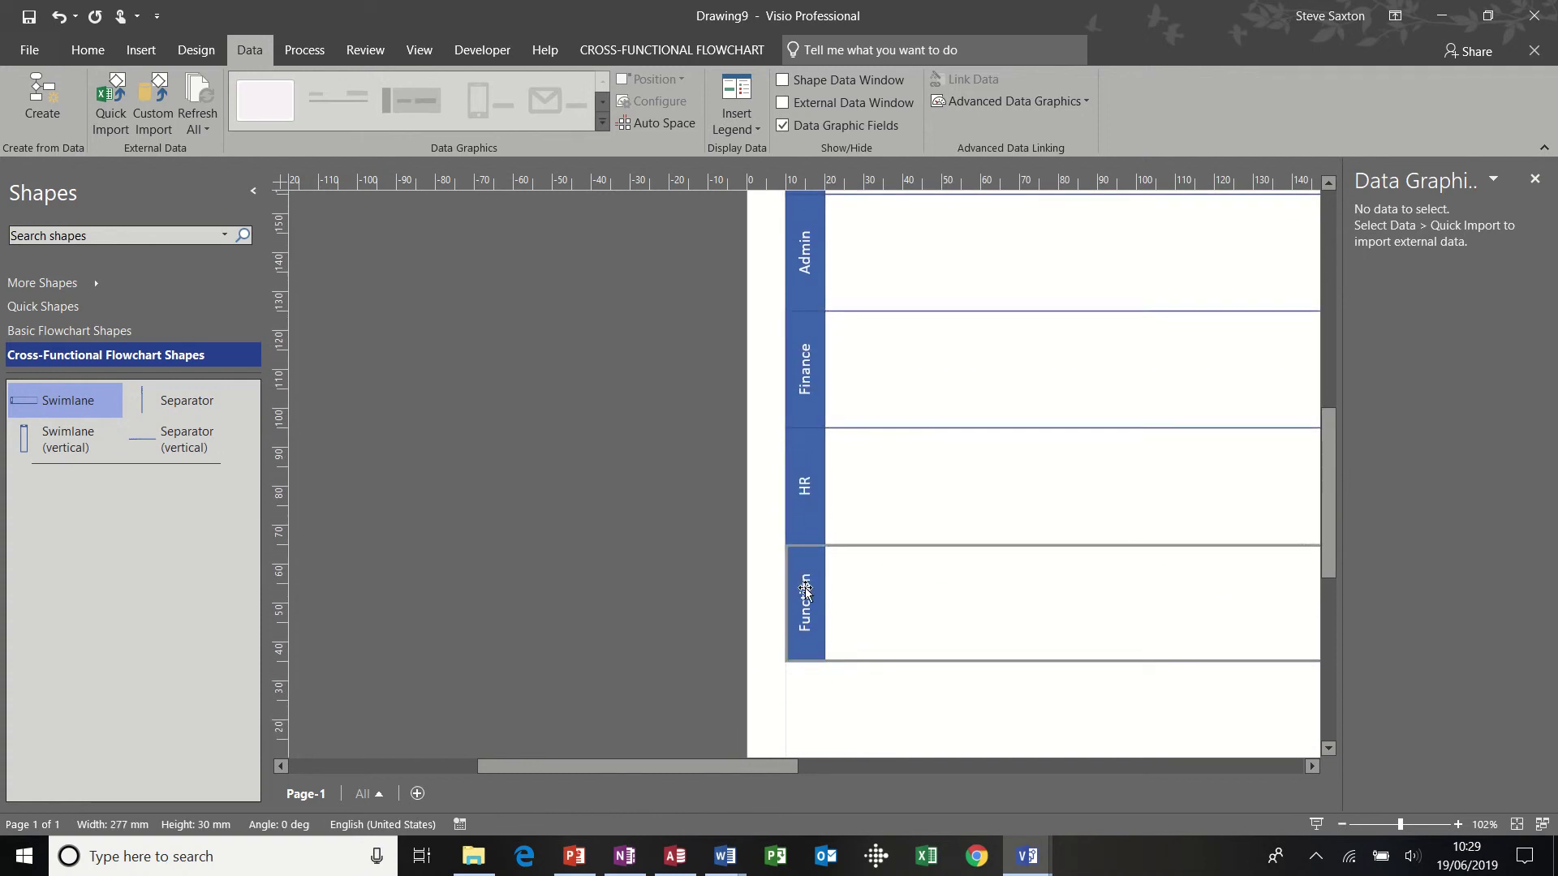
type("Production")
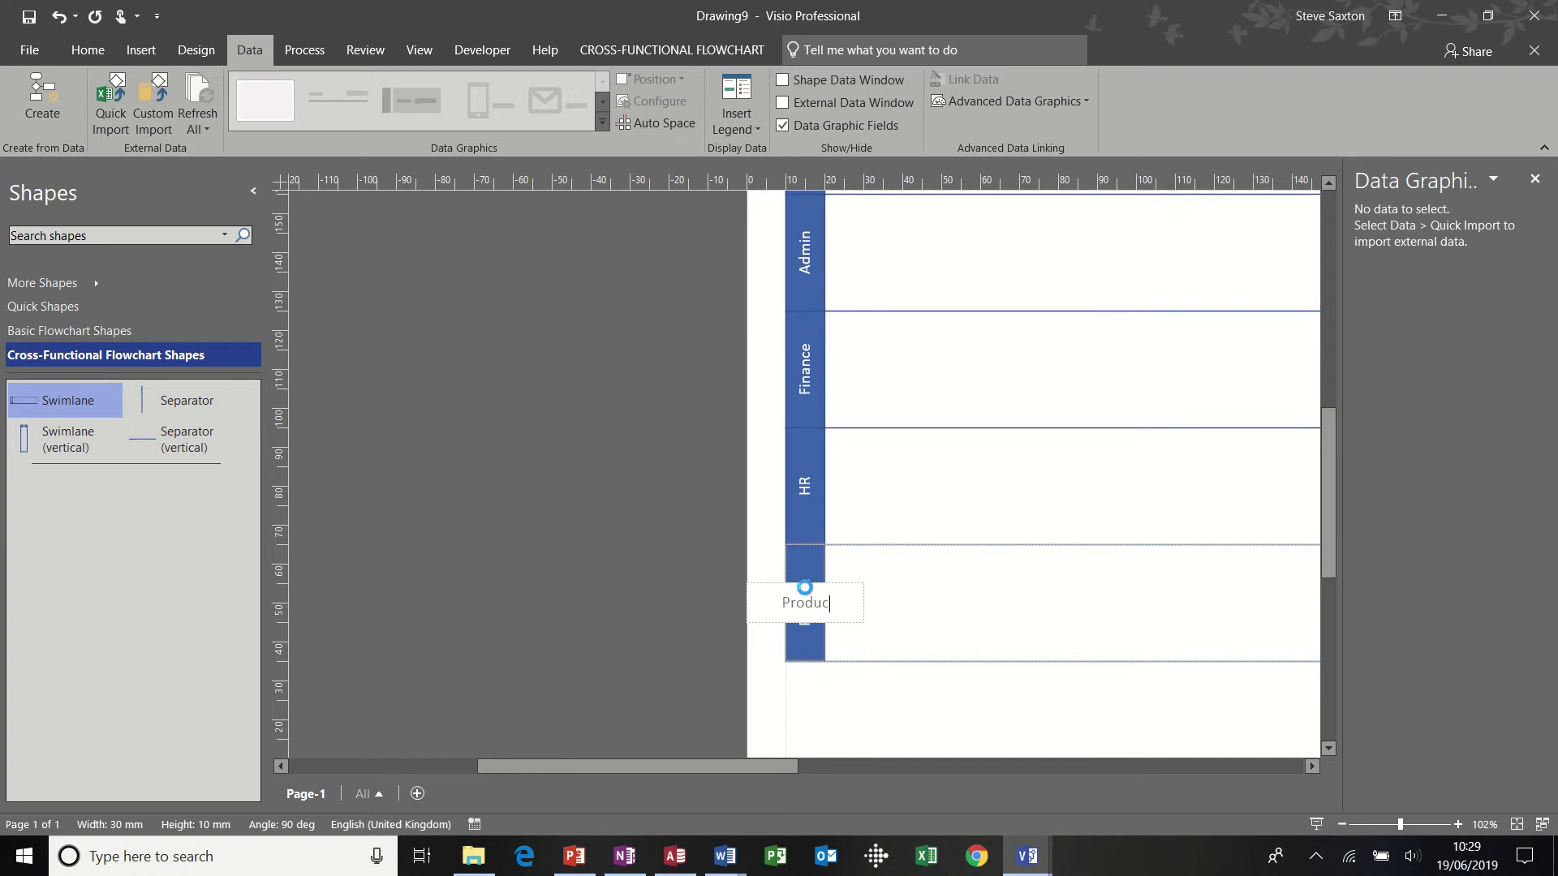
left_click(959, 598)
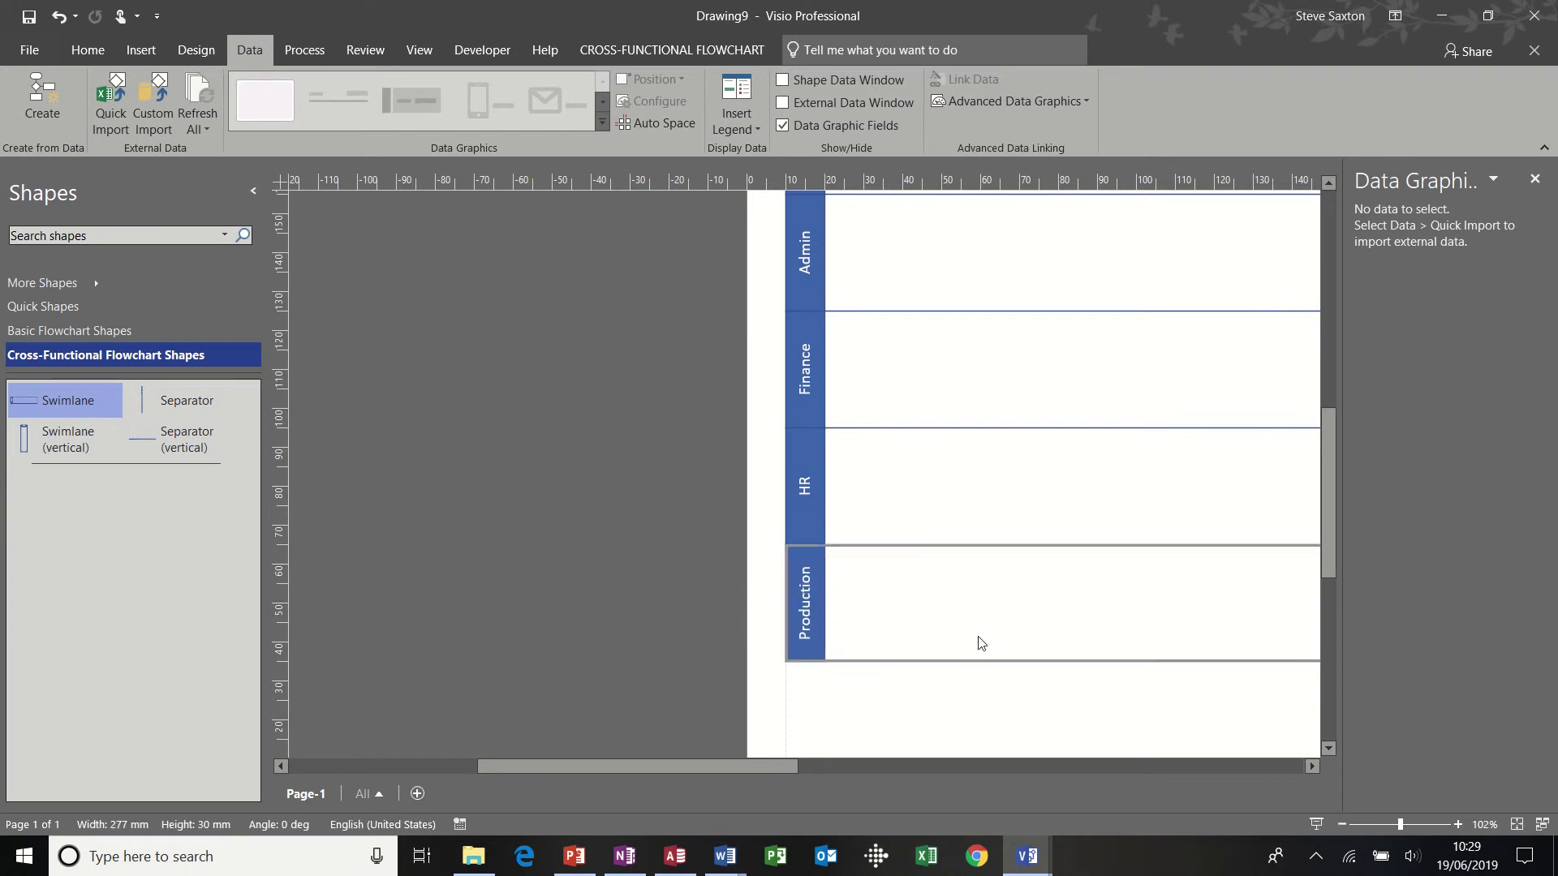
left_click(1342, 825)
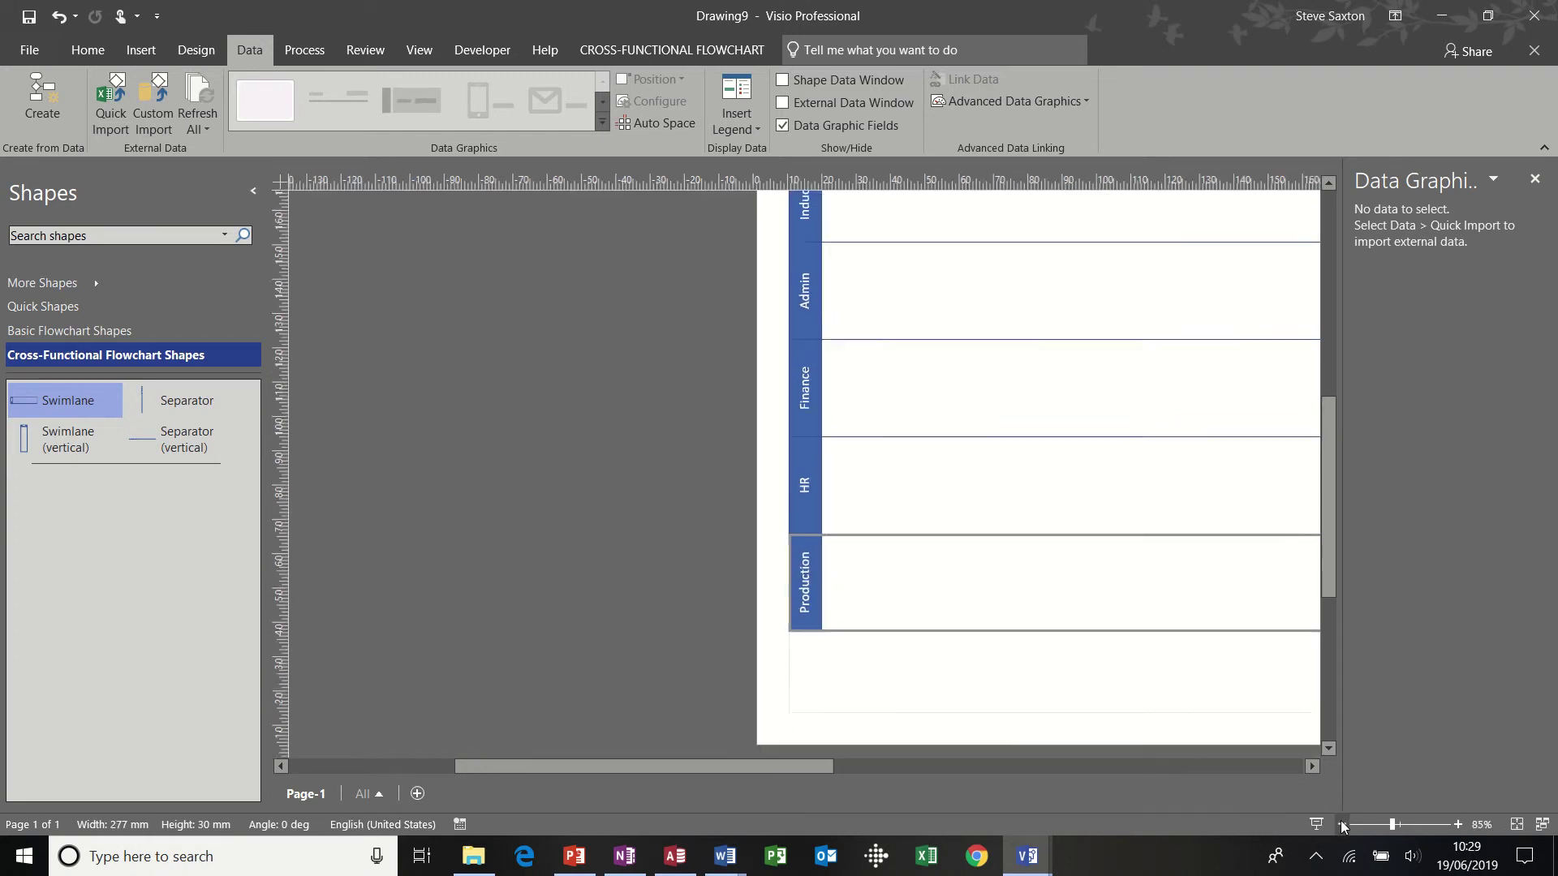
left_click_drag(1323, 548, 1340, 508)
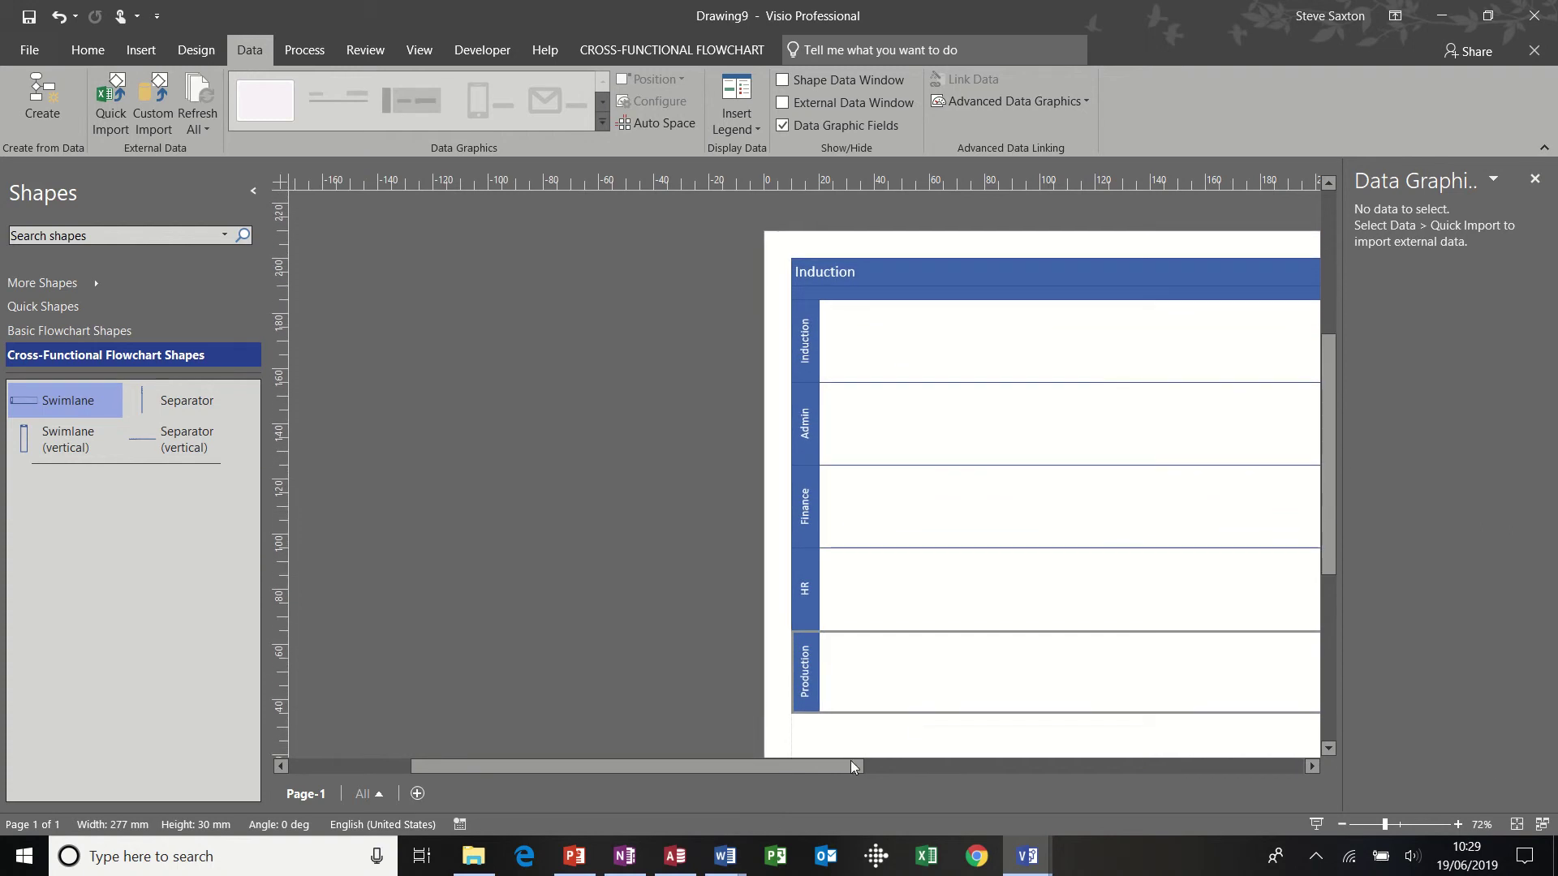
left_click_drag(851, 764, 1030, 767)
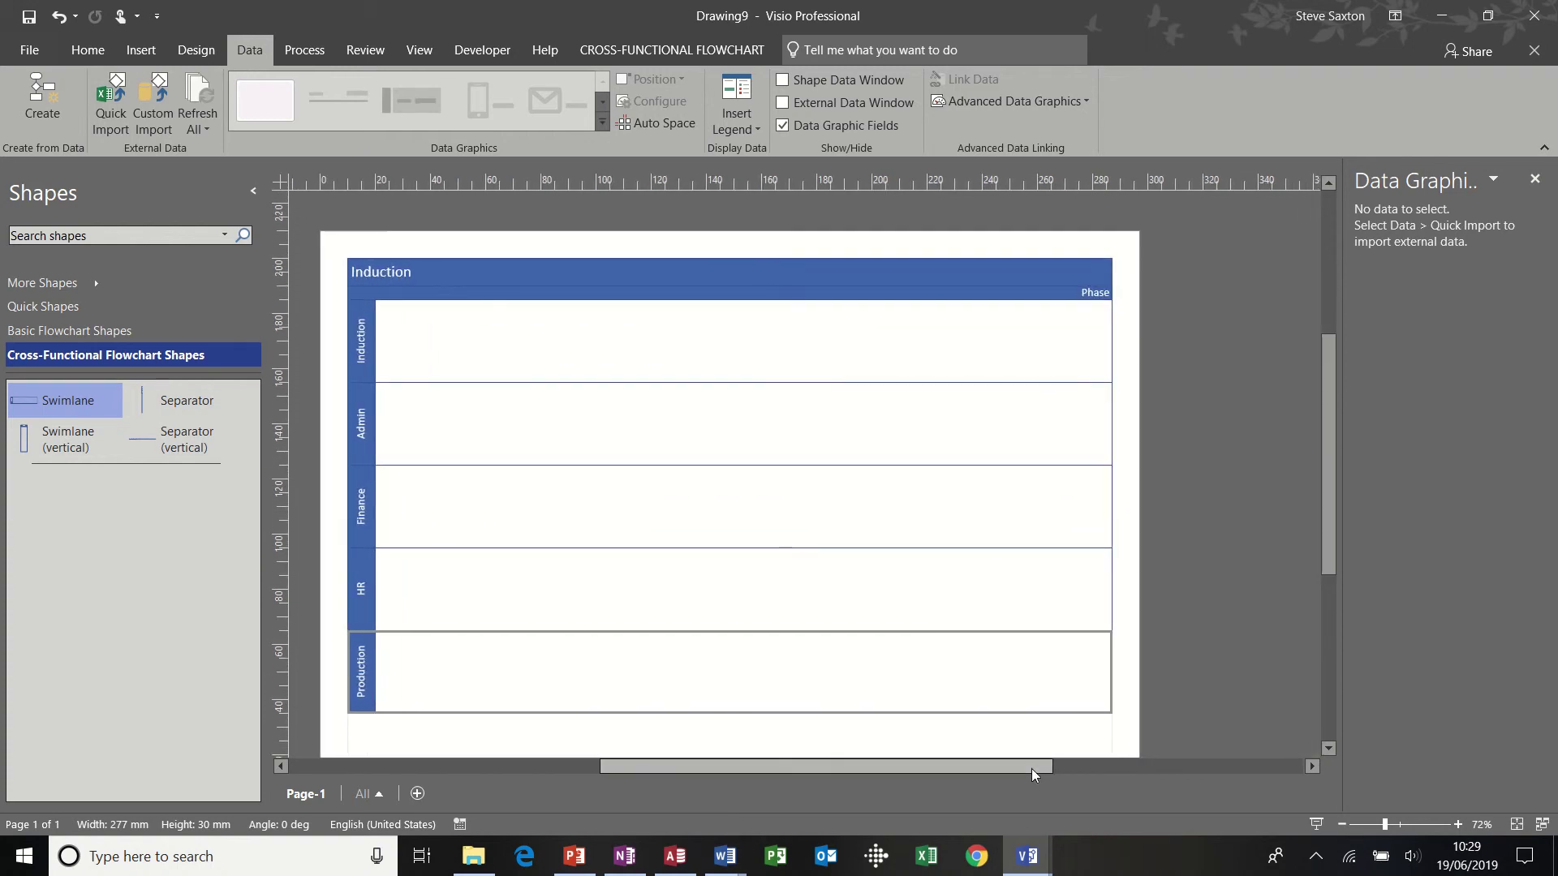
Step: Place a Start/End shape from Basic Flowchart Shapes at the left of the Induction lane
left_click(58, 333)
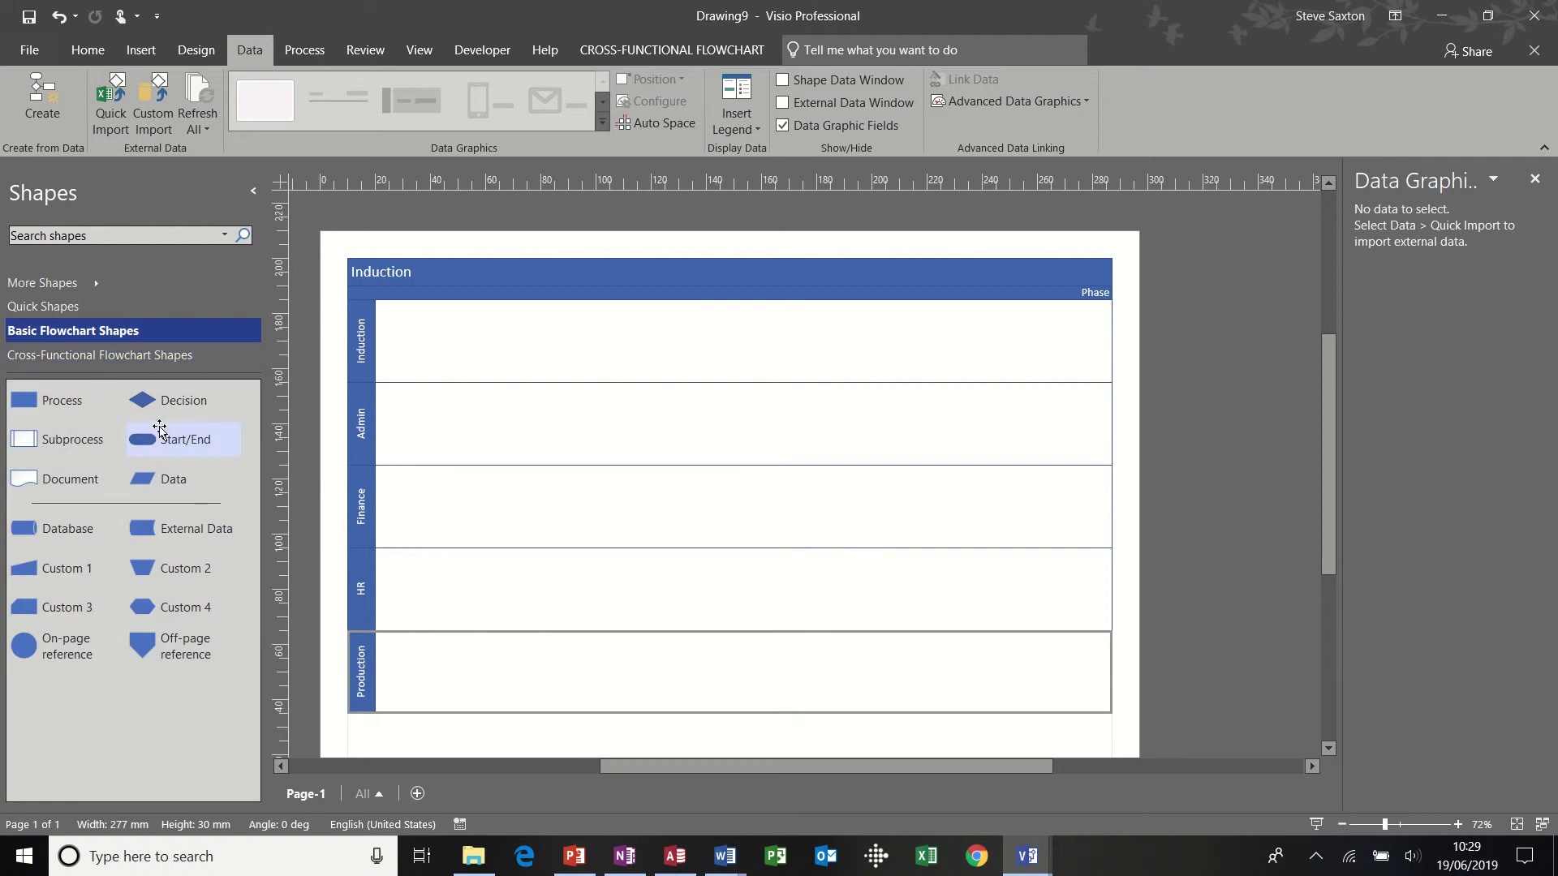
left_click_drag(161, 441, 452, 344)
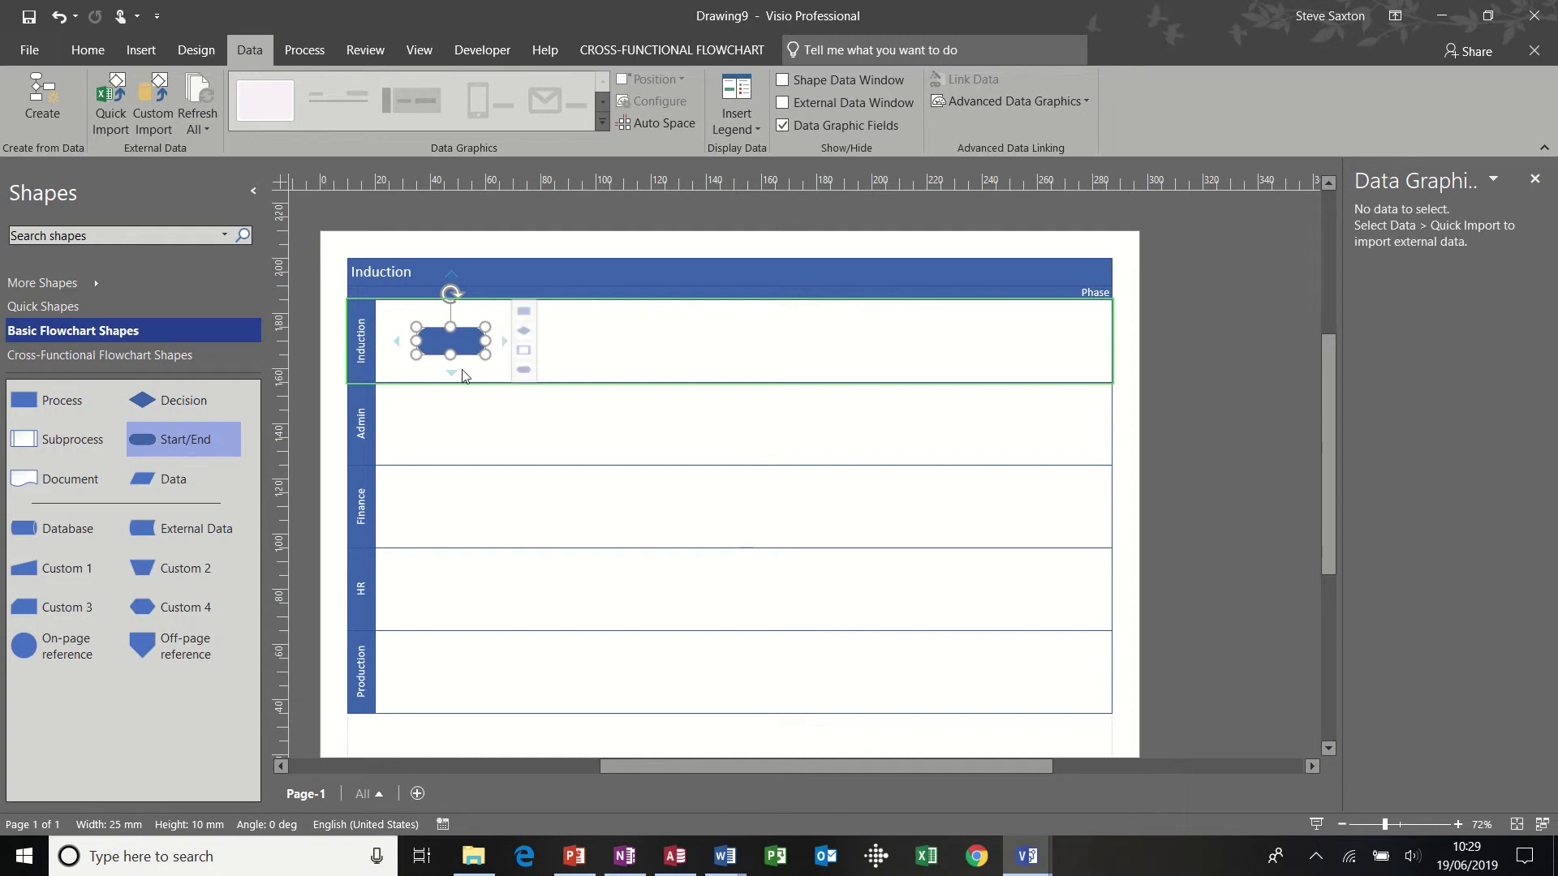
mouse_move(507, 345)
Step: With the Connector tool on, add a connected Decision and end Start/End in the Induction lane
left_click(95, 55)
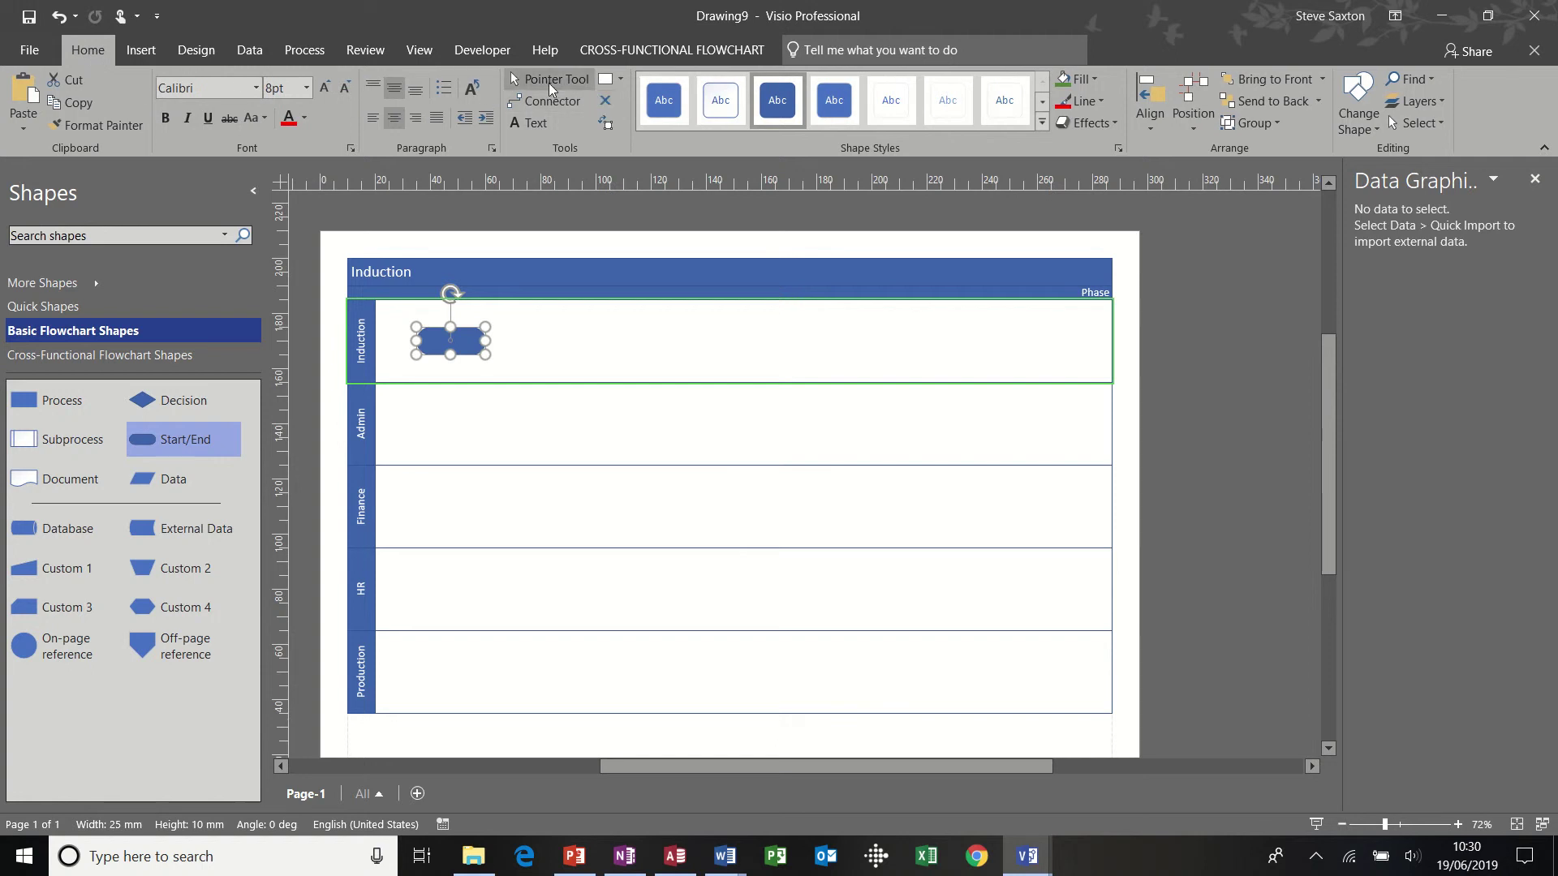
left_click(541, 103)
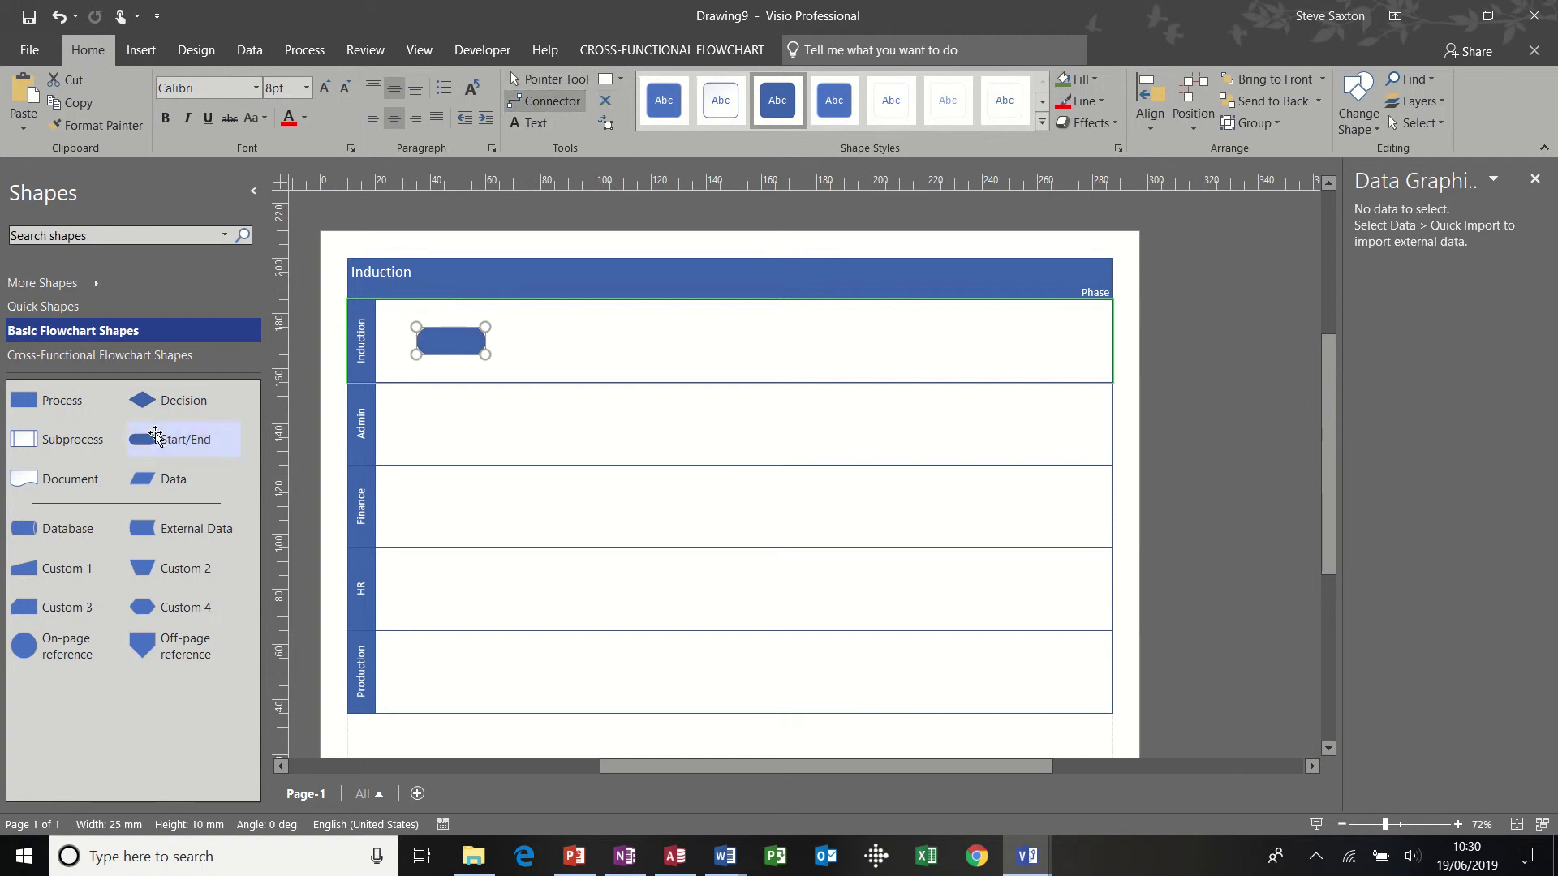
left_click_drag(154, 406, 560, 339)
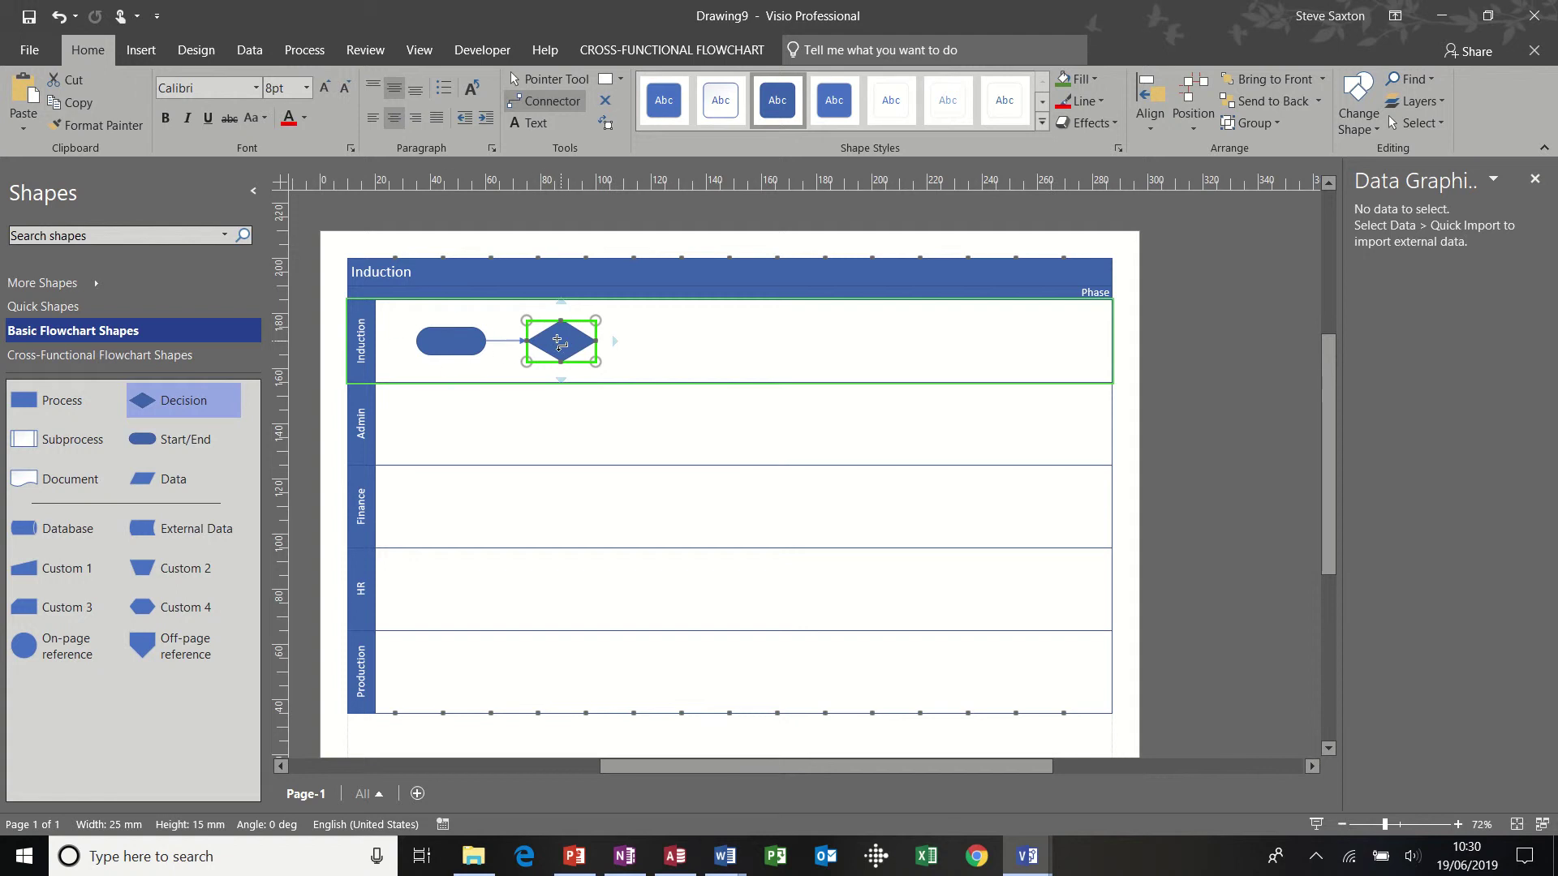
left_click_drag(185, 439, 686, 342)
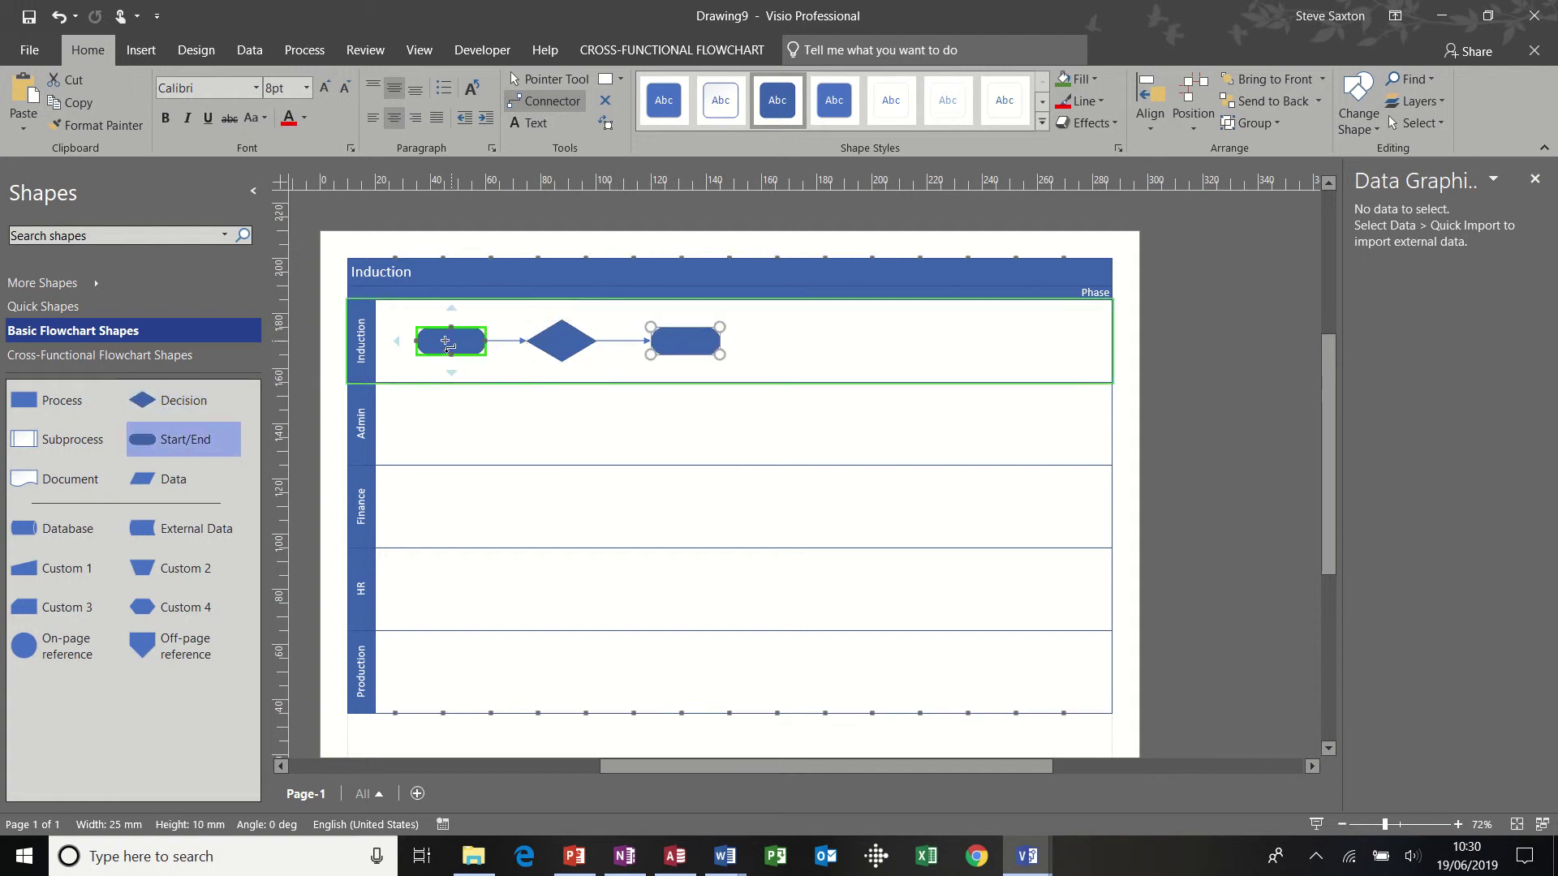
Step: Add a Process shape in the Admin lane, connected below the Induction decision
left_click(560, 341)
left_click(682, 342)
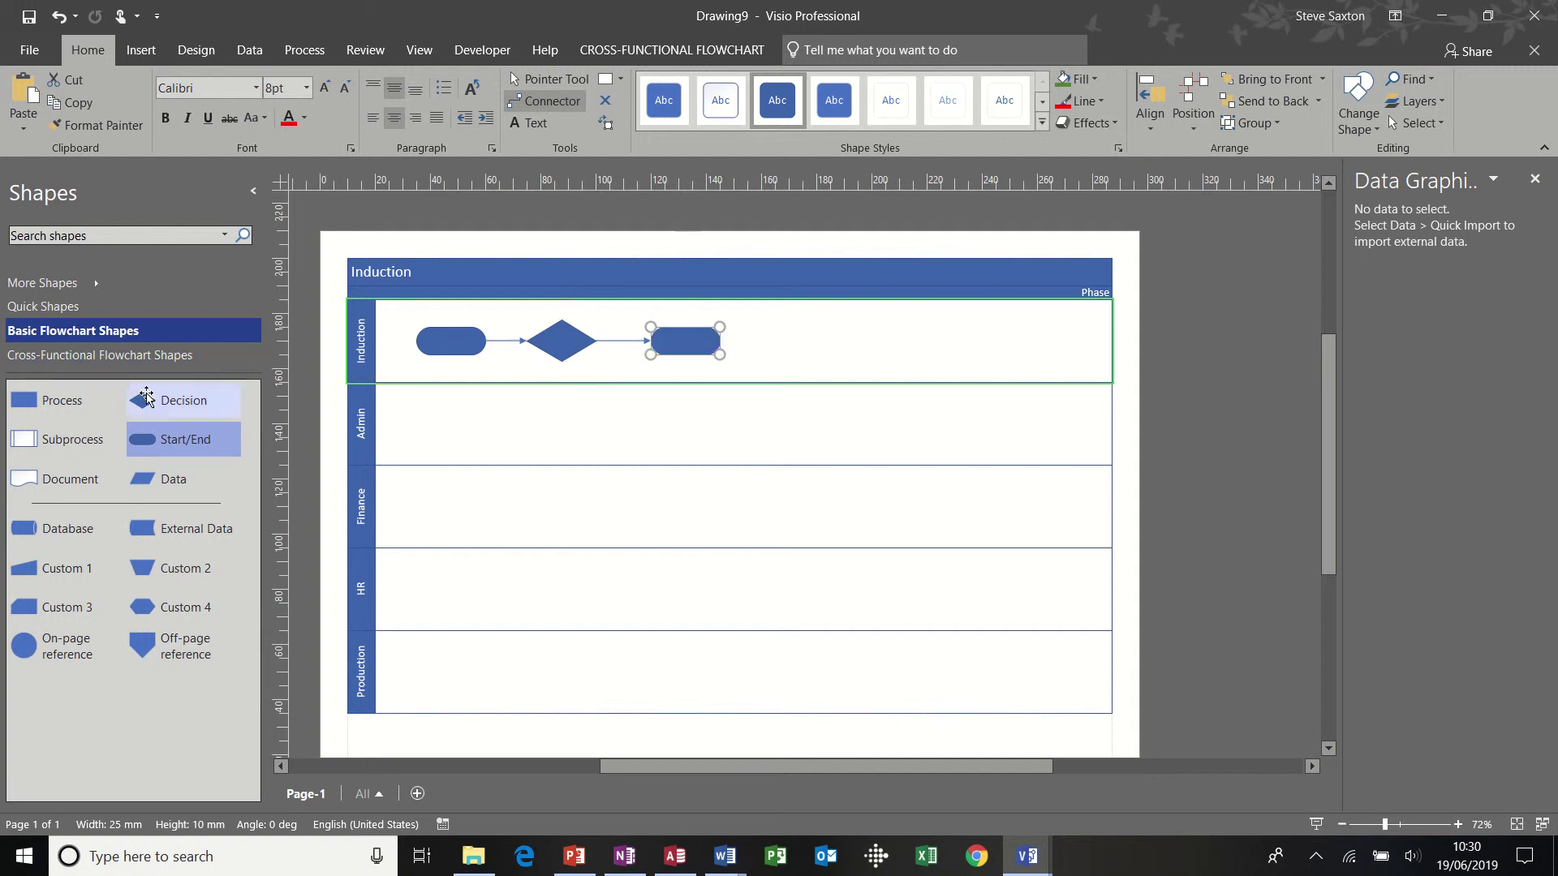
left_click(55, 401)
mouse_move(56, 402)
left_mouse_down()
mouse_move(462, 400)
mouse_move(58, 406)
left_mouse_up()
key("Tab")
key("Tab")
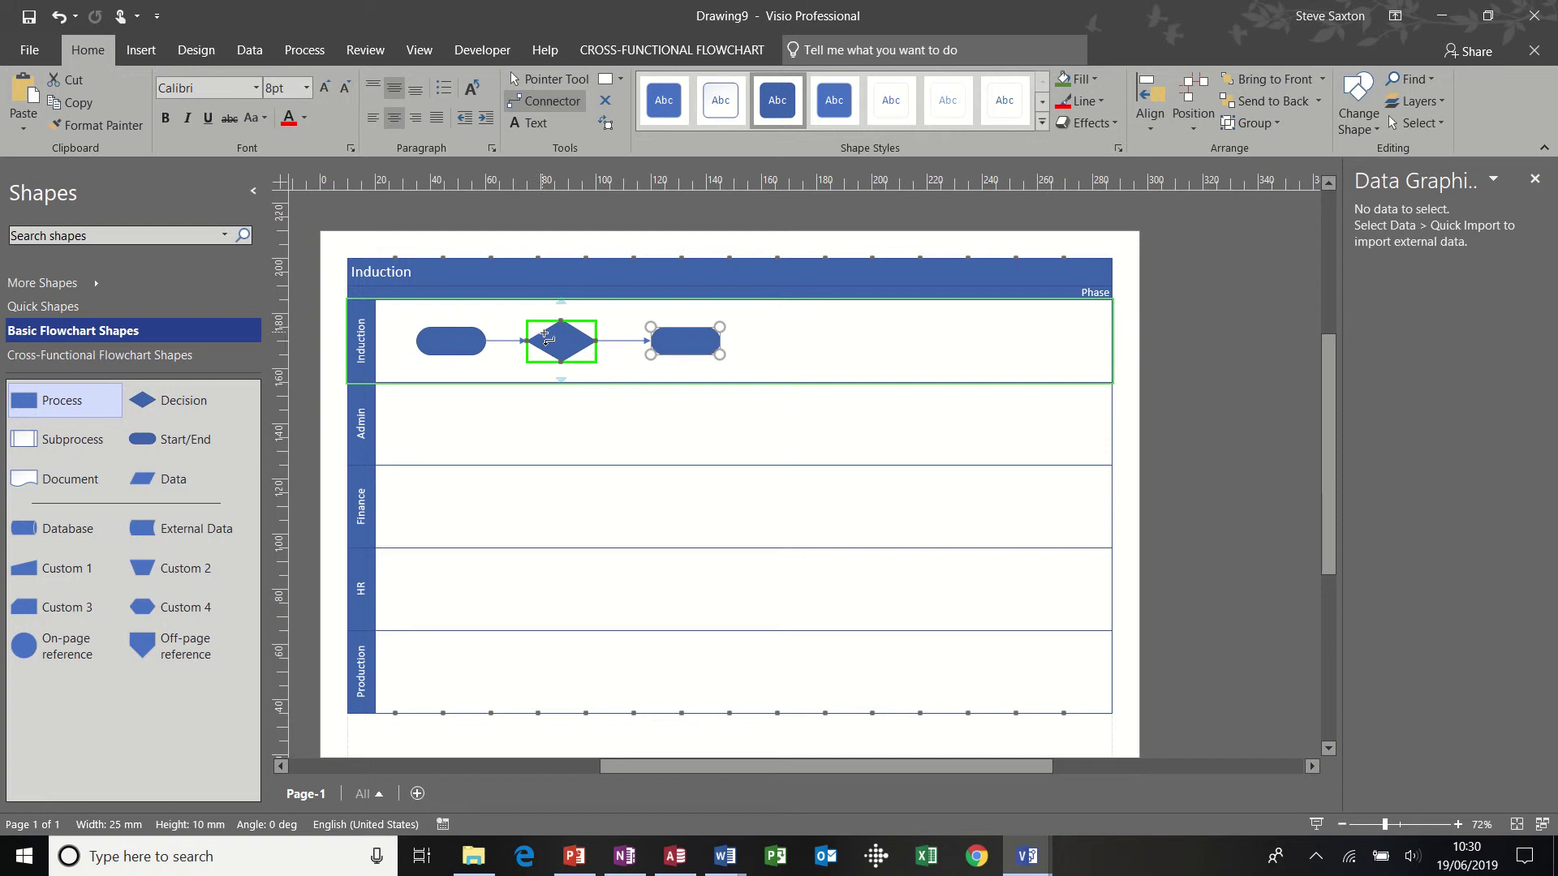
left_click_drag(89, 399, 563, 413)
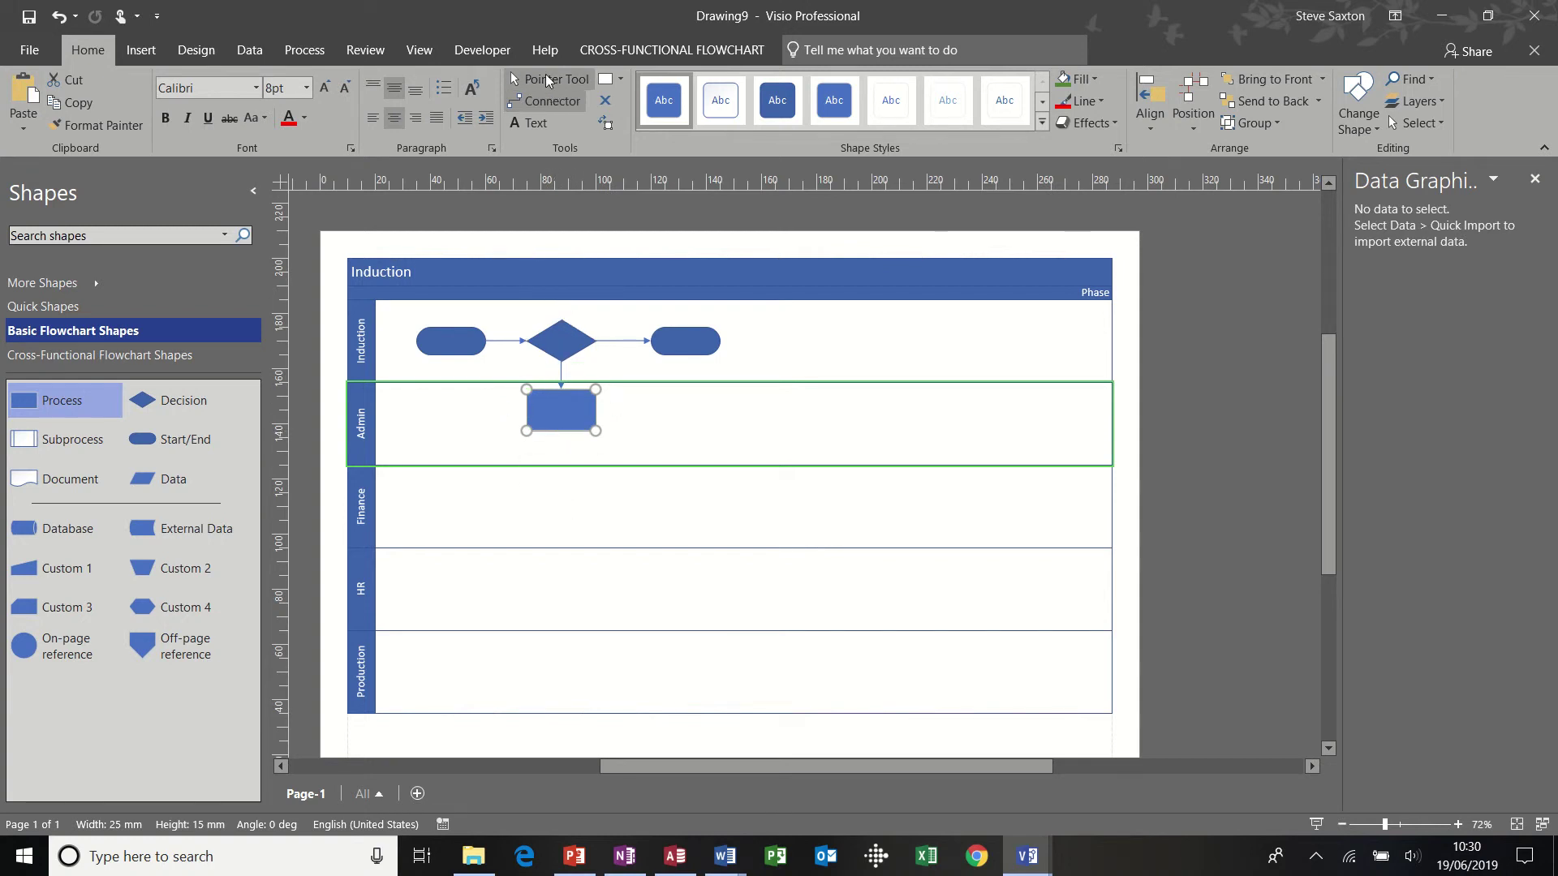
Step: Stretch the Admin process rectangle to 50.5 mm tall, reaching into the Finance lane
left_click(548, 81)
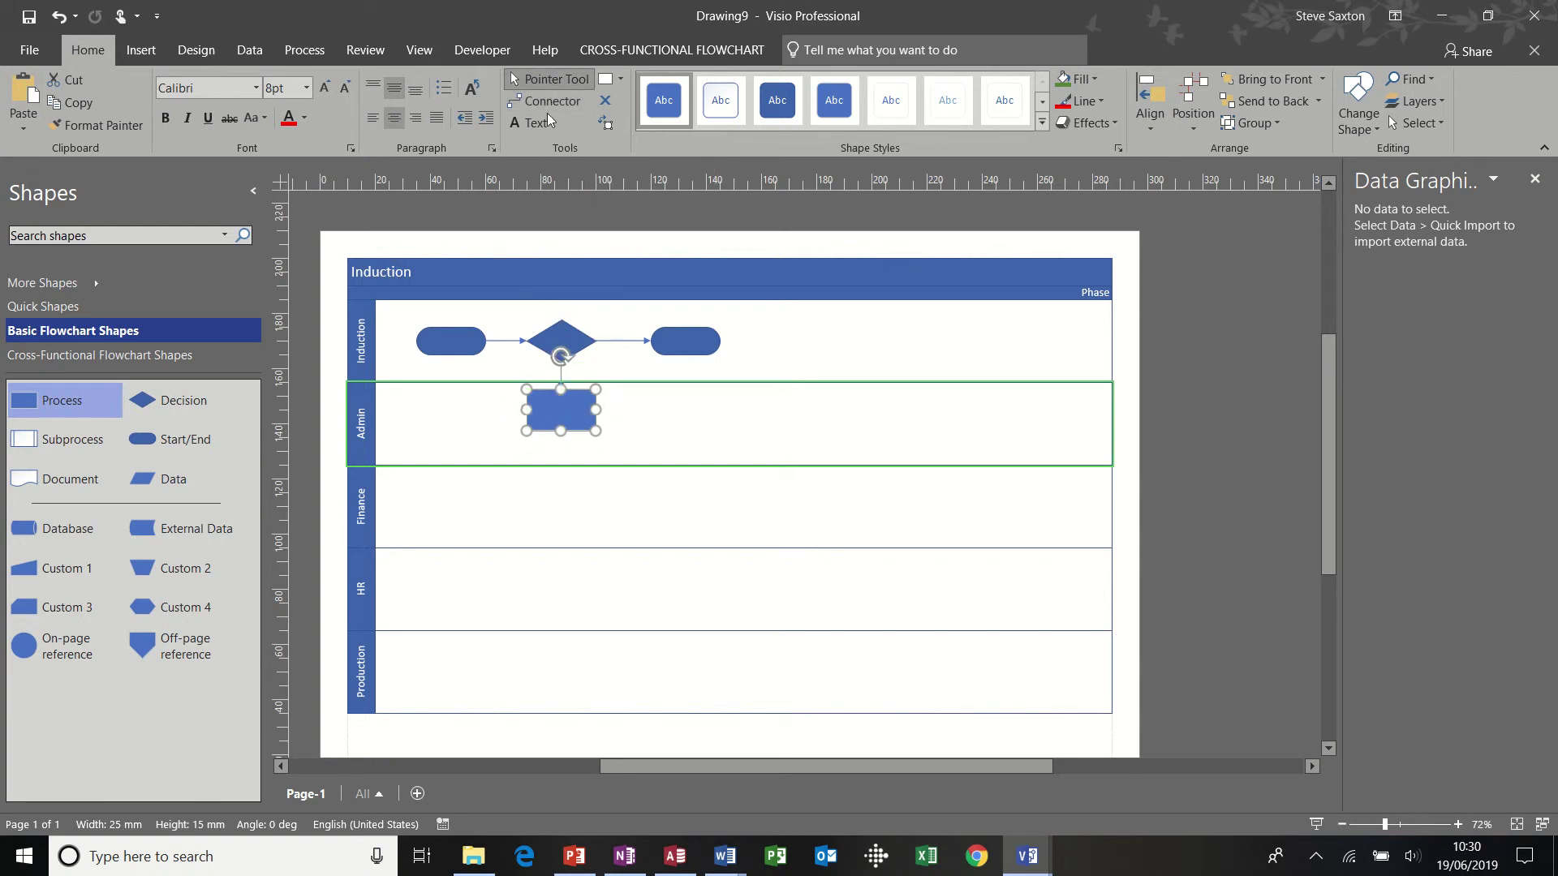
left_click_drag(562, 430, 567, 528)
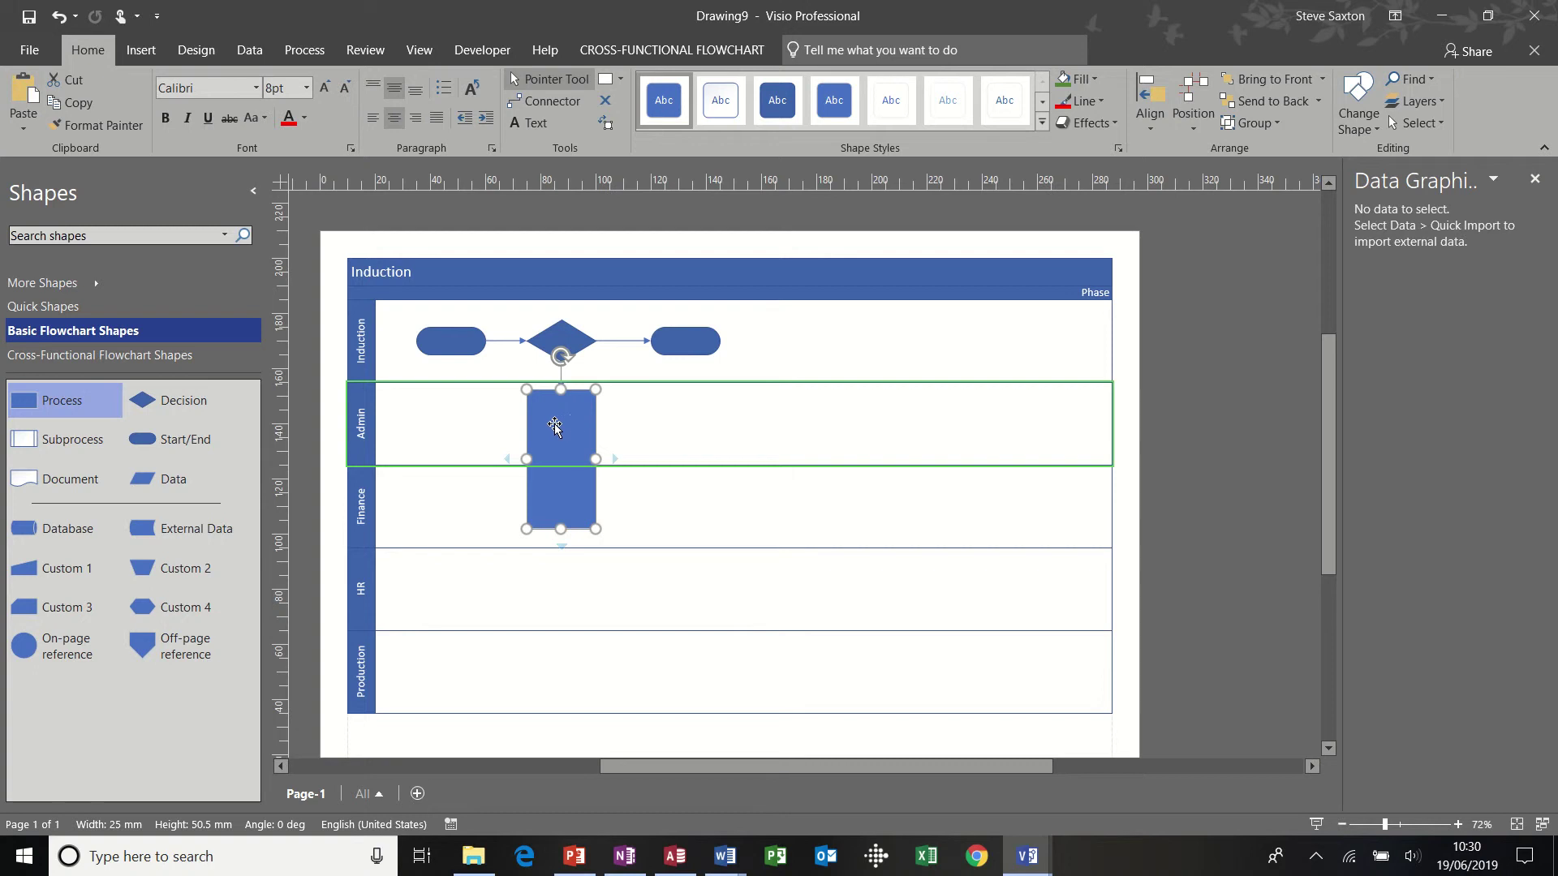
left_click(550, 99)
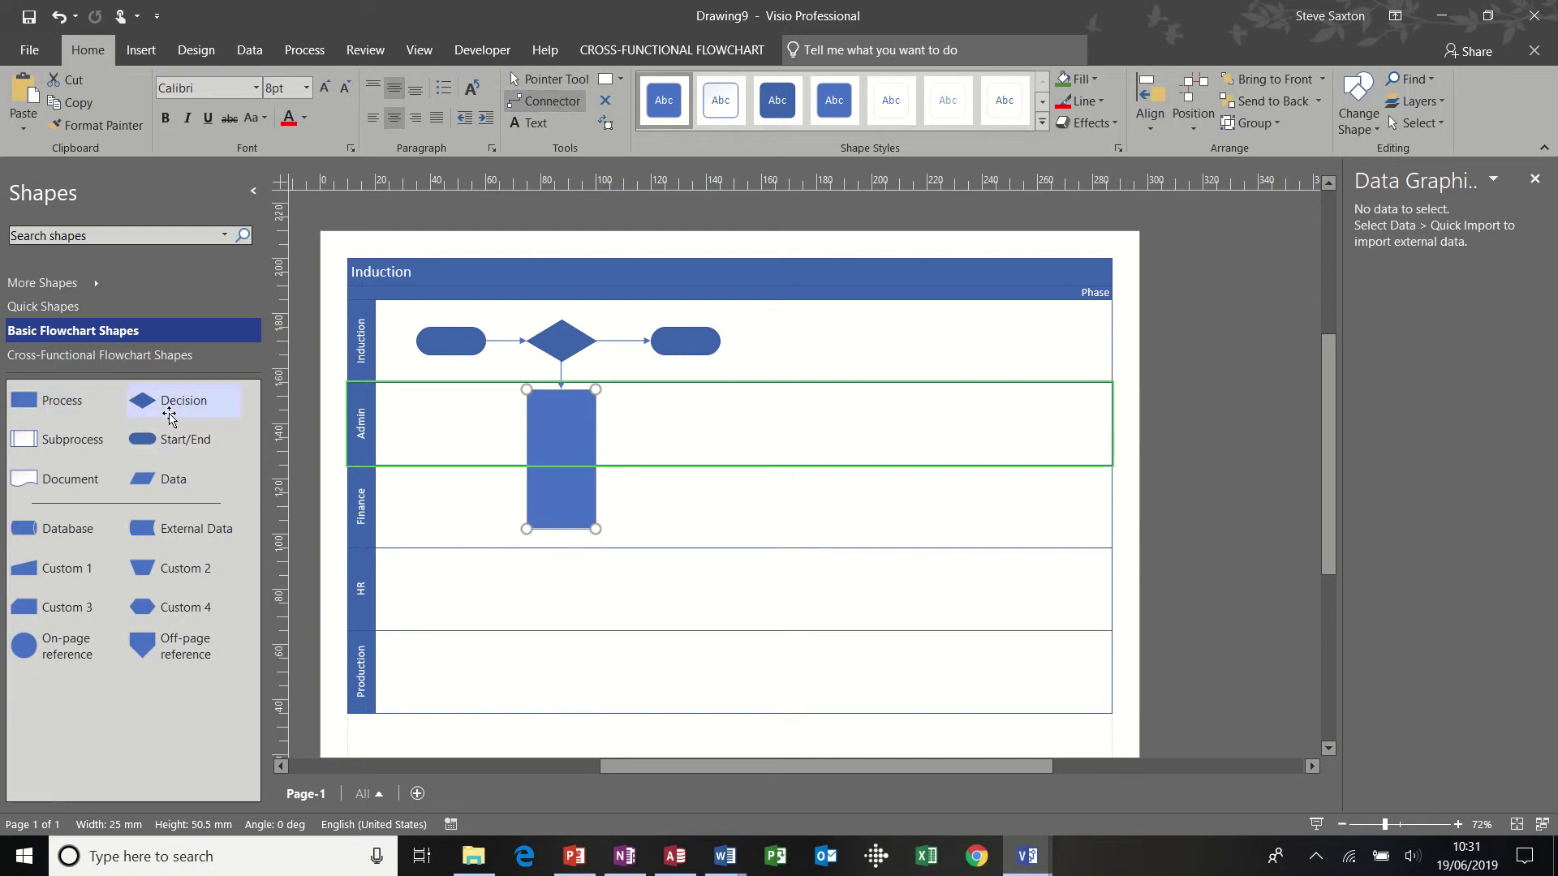
Step: Add a connected Decision and a Start/End to the right of the tall process in Admin
left_click_drag(161, 408, 691, 428)
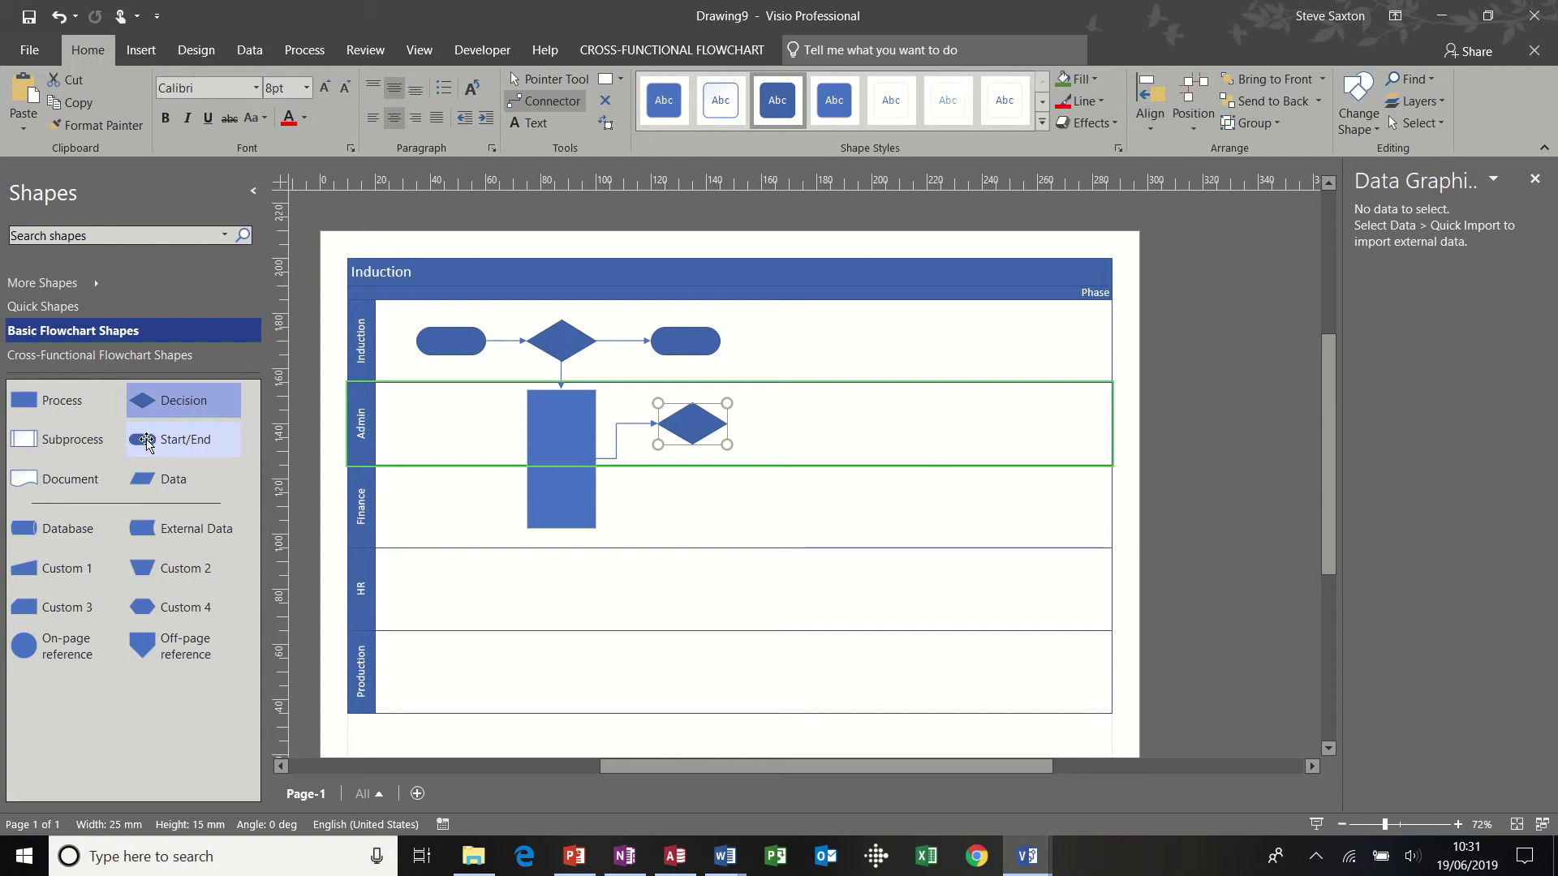
left_click_drag(146, 441, 812, 428)
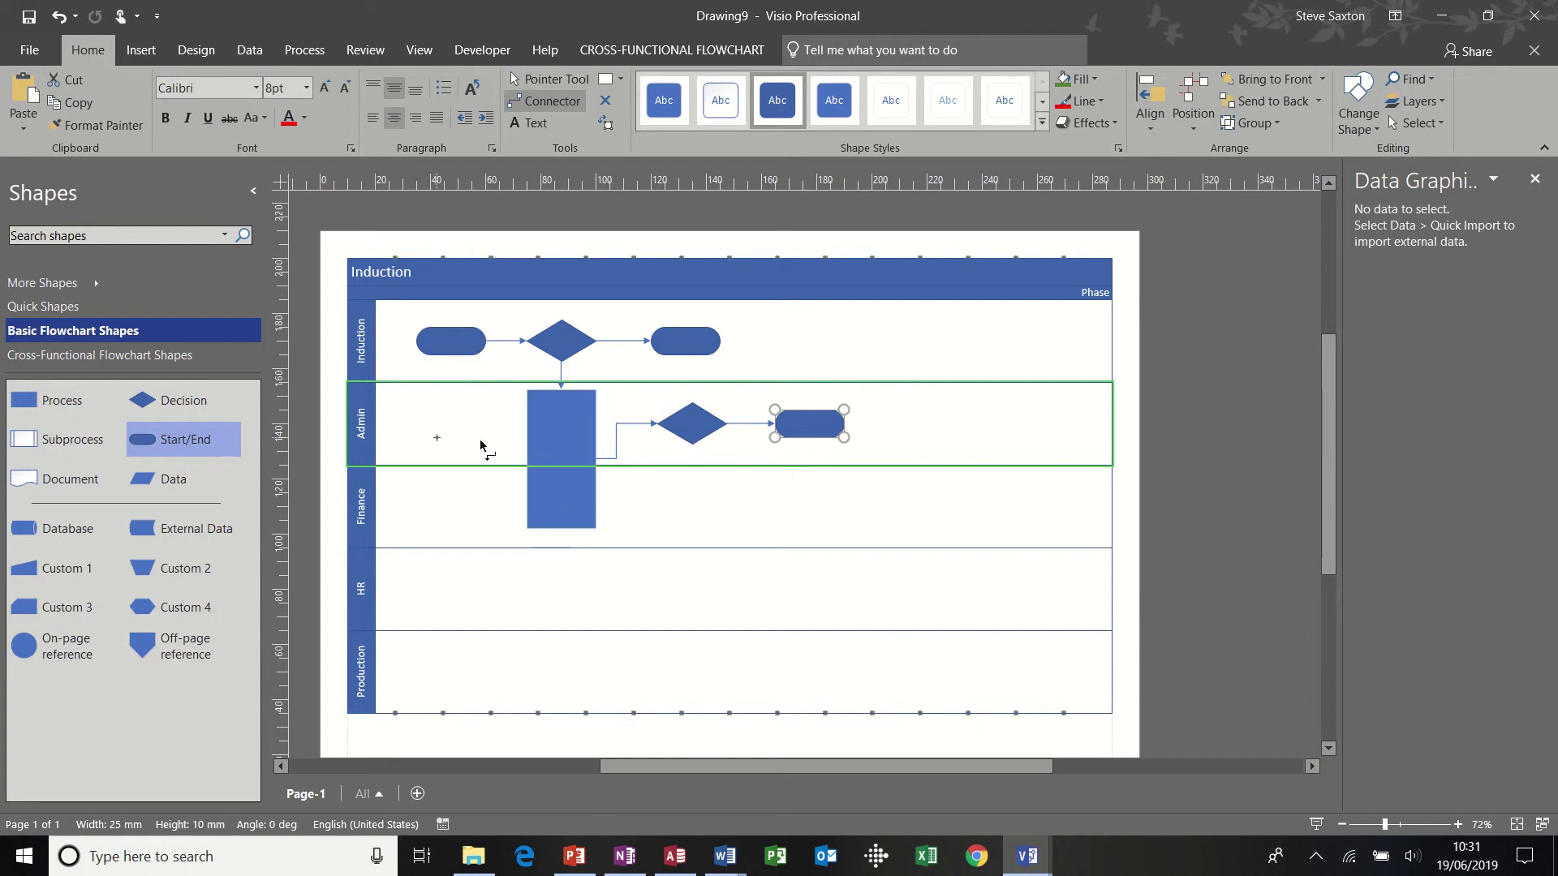
left_click(548, 491)
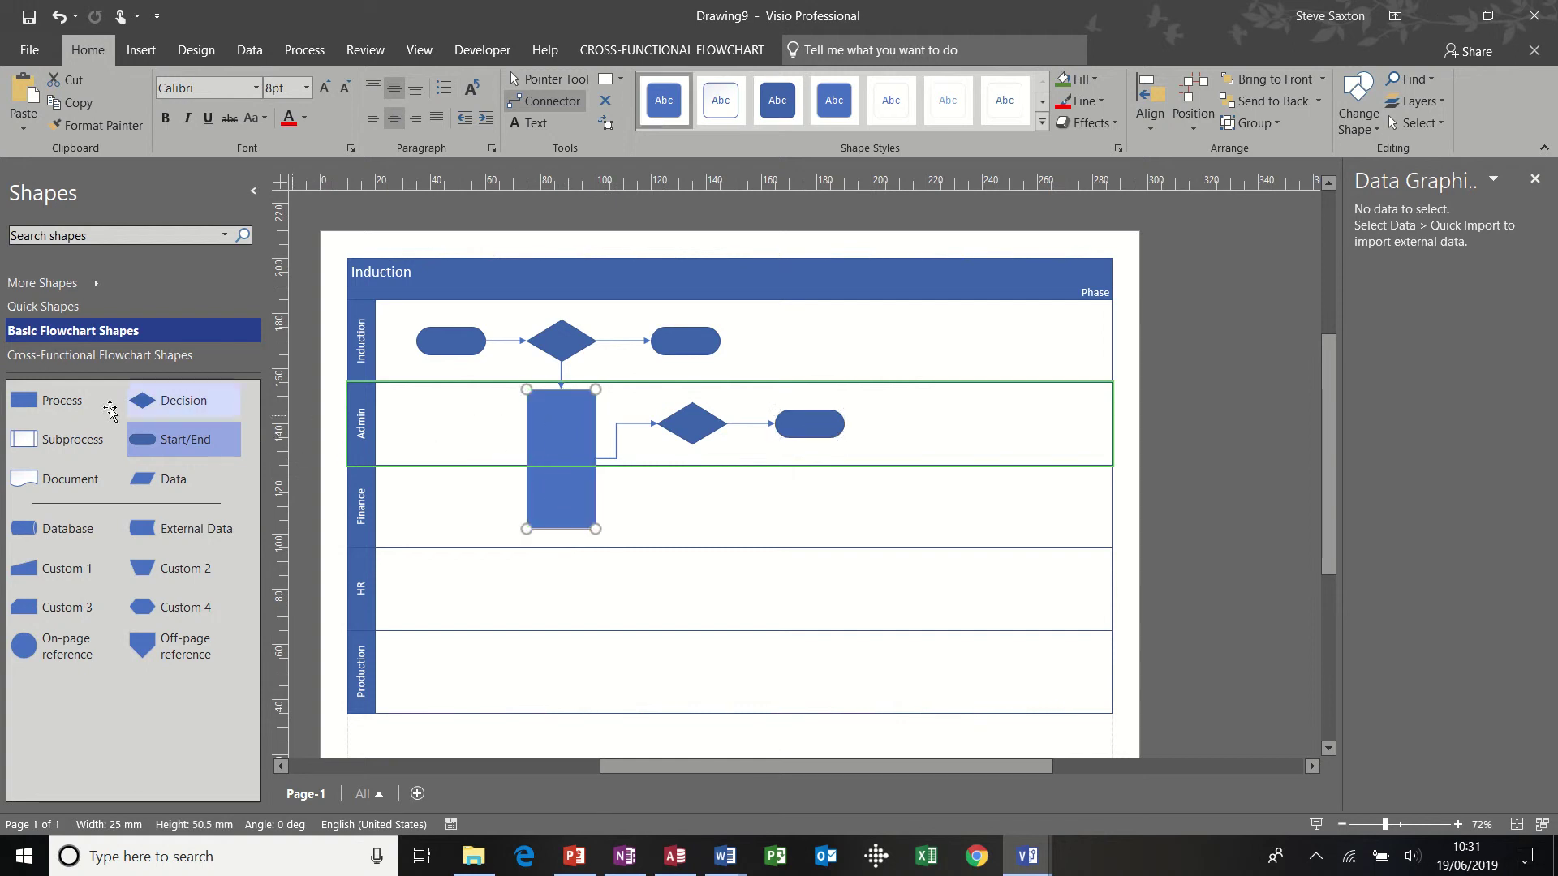
Step: Add a Process in the HR lane below the tall process, followed by a Decision and Start/End
left_click_drag(65, 410, 560, 596)
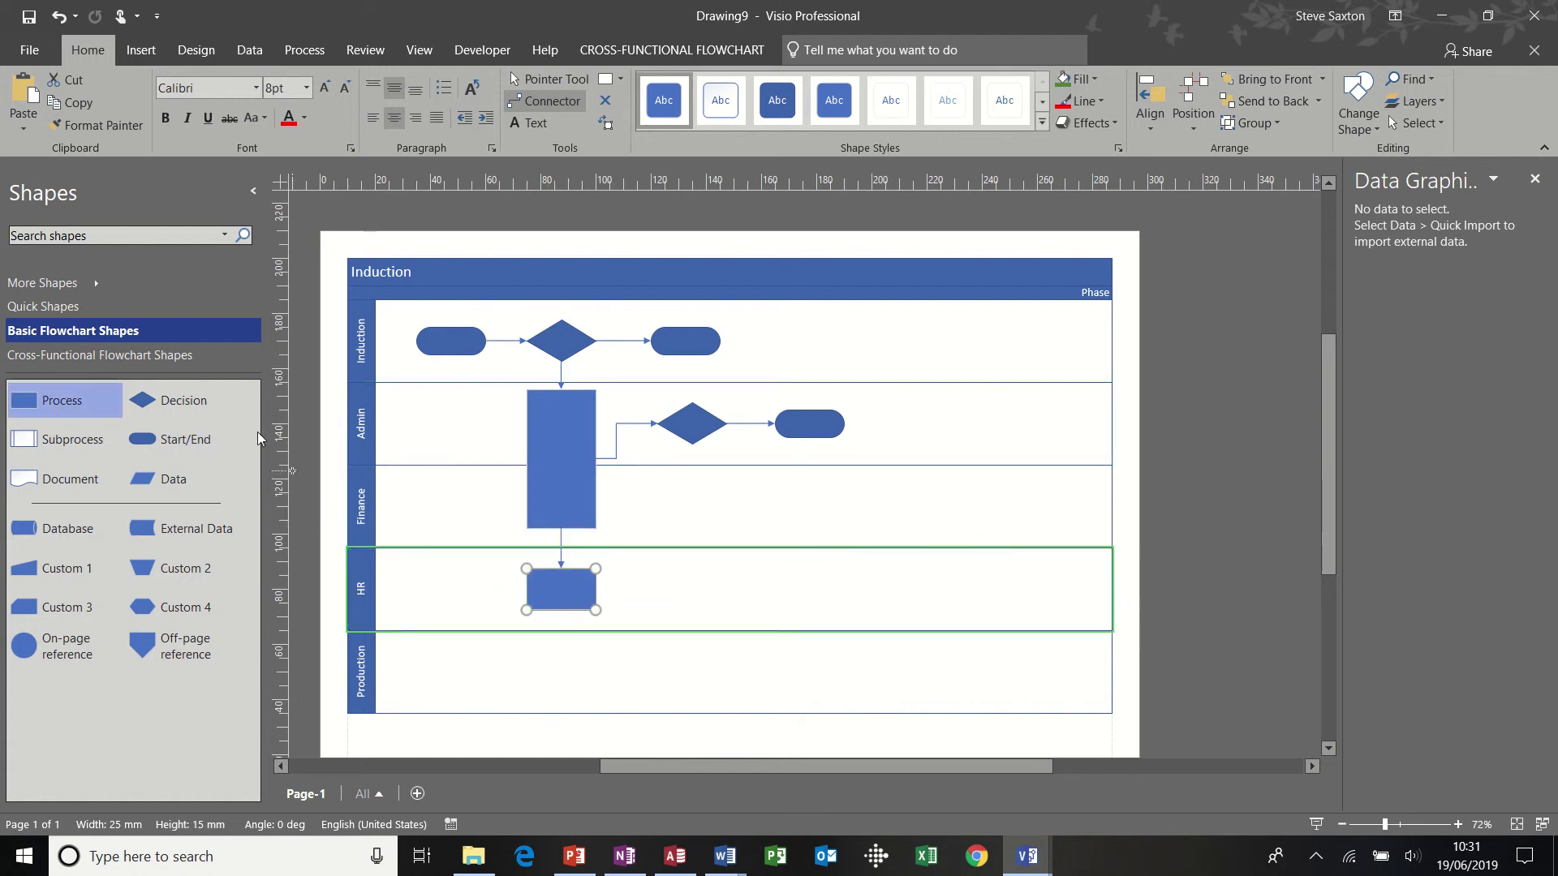
left_click_drag(194, 401, 686, 591)
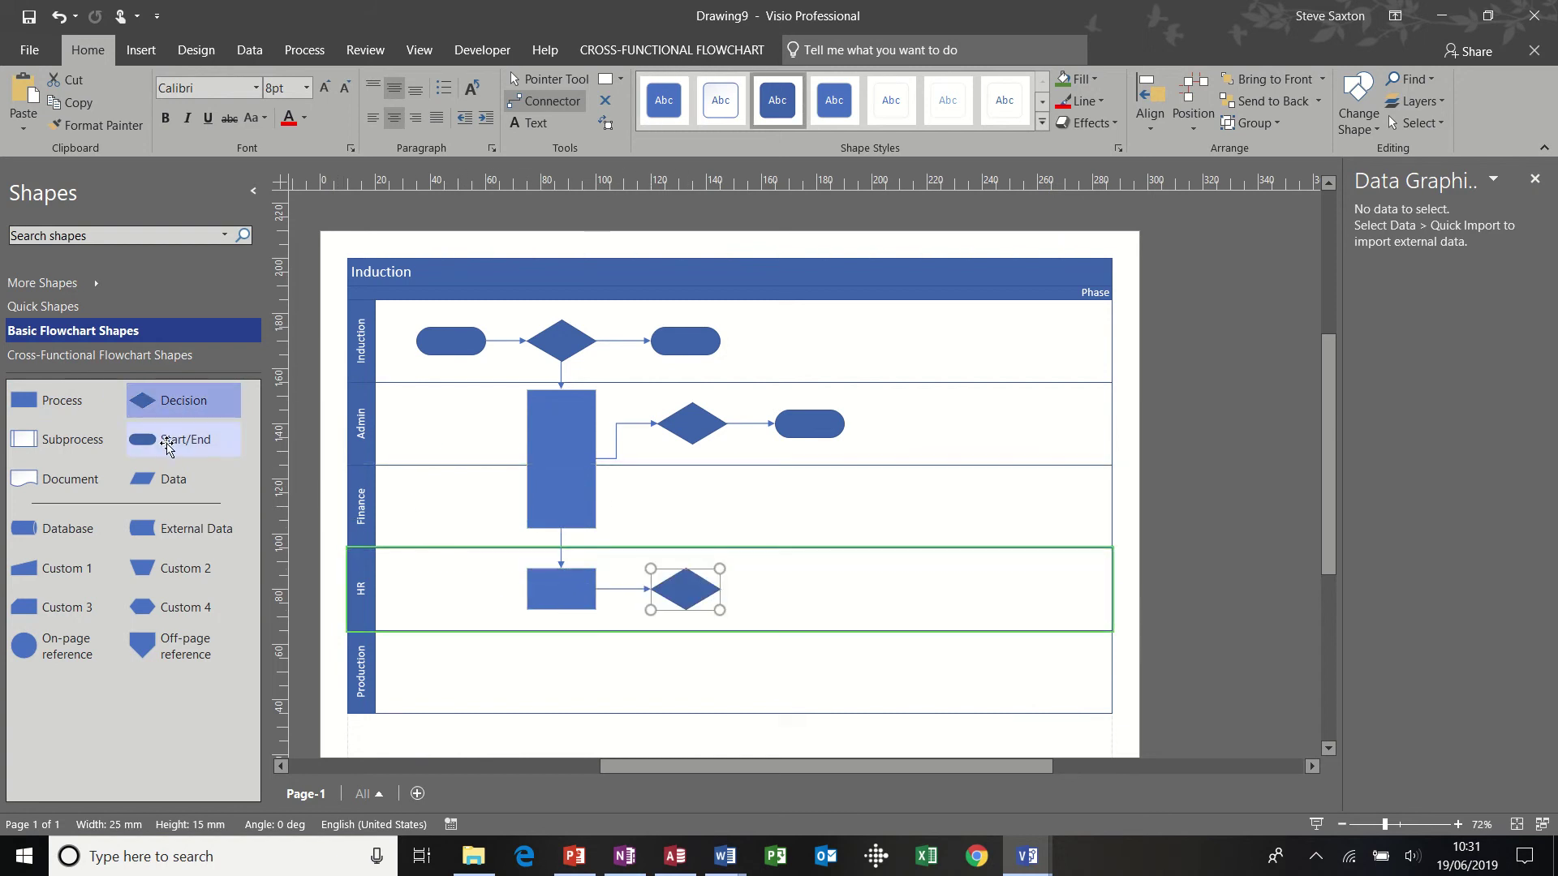
left_click_drag(168, 444, 822, 590)
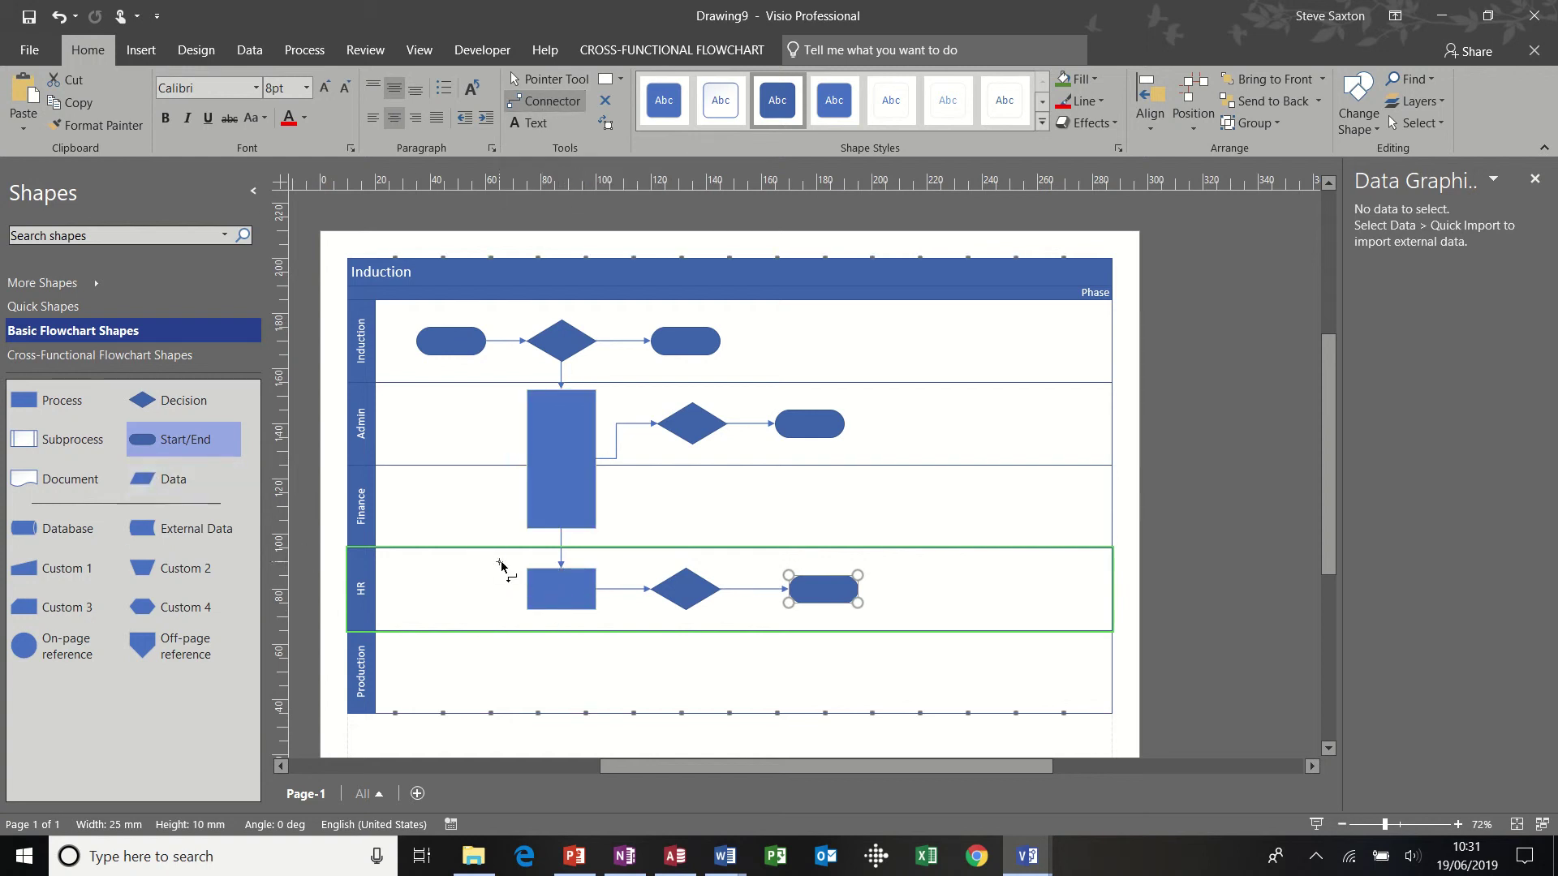
Step: Add a Process in the Production lane linked from the HR process, then a Start/End
left_click(563, 589)
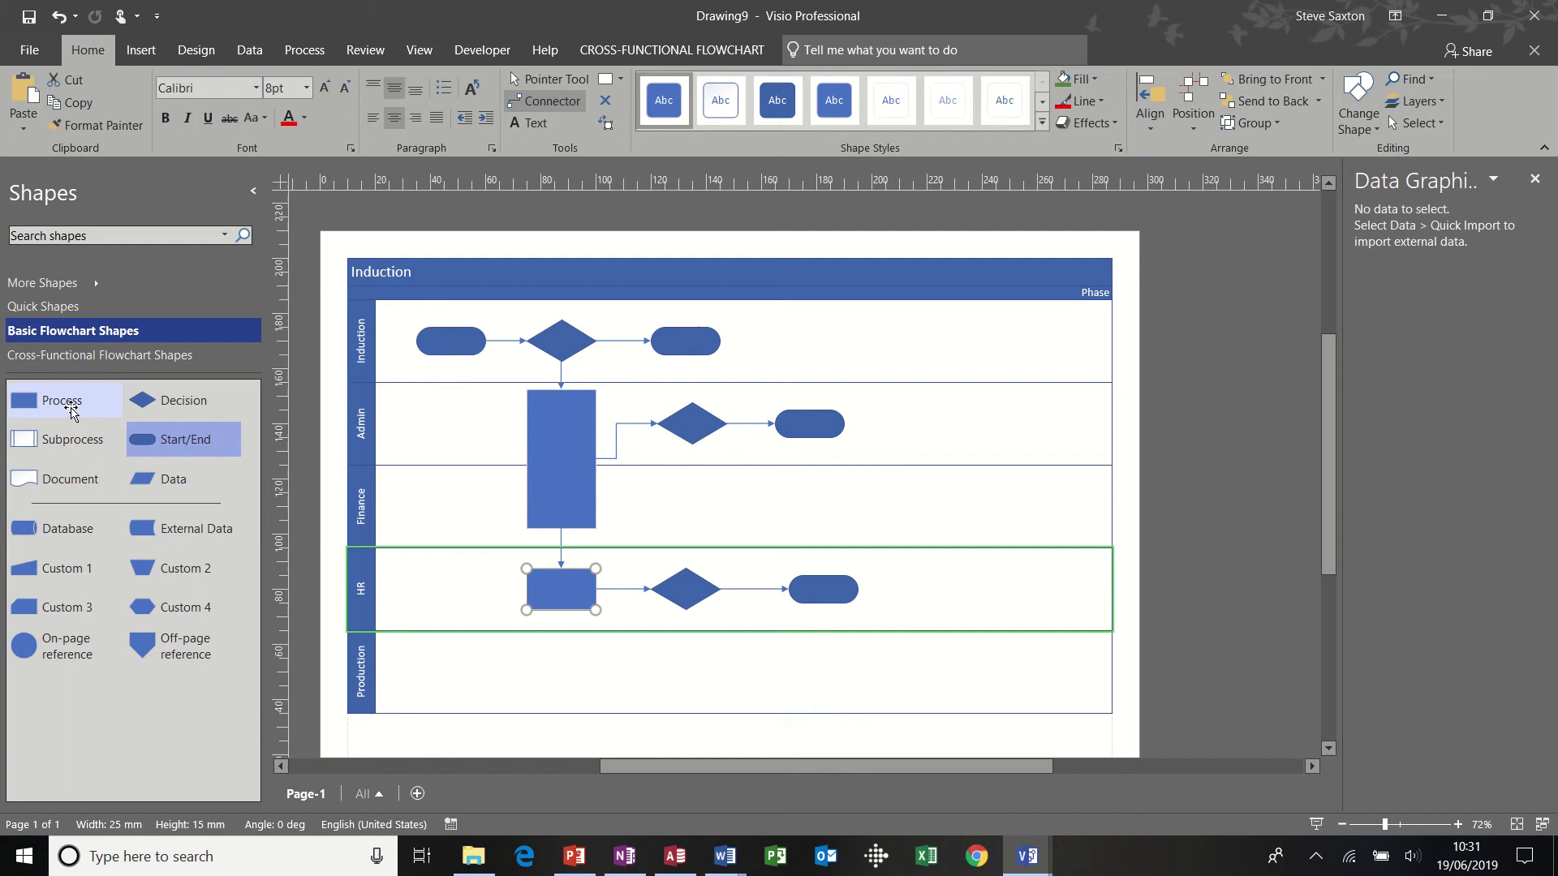
left_click_drag(73, 413, 552, 684)
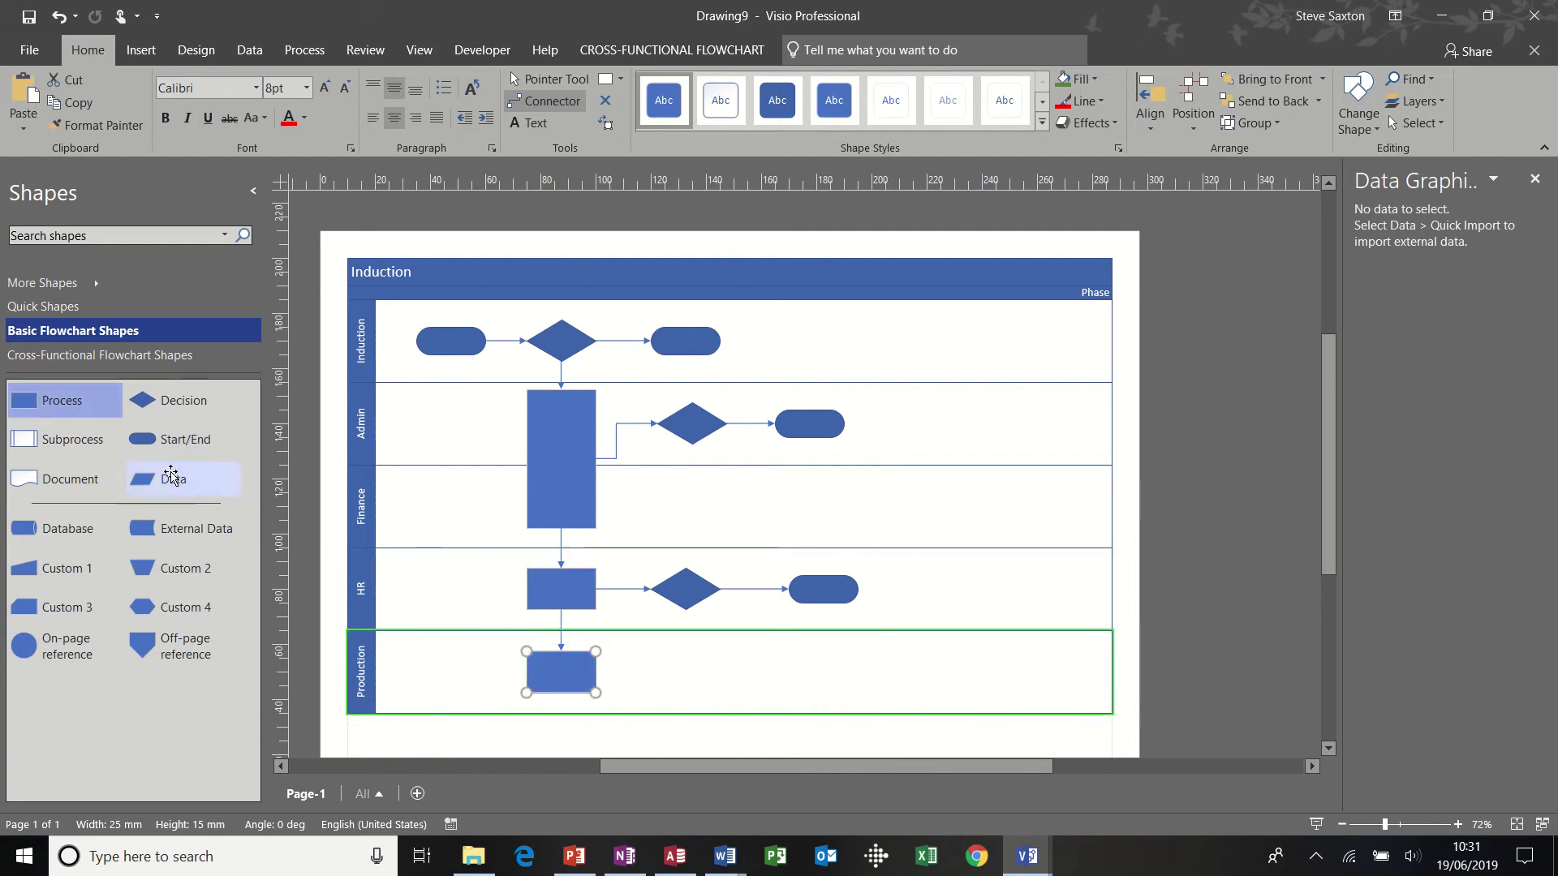
left_click_drag(164, 445, 731, 676)
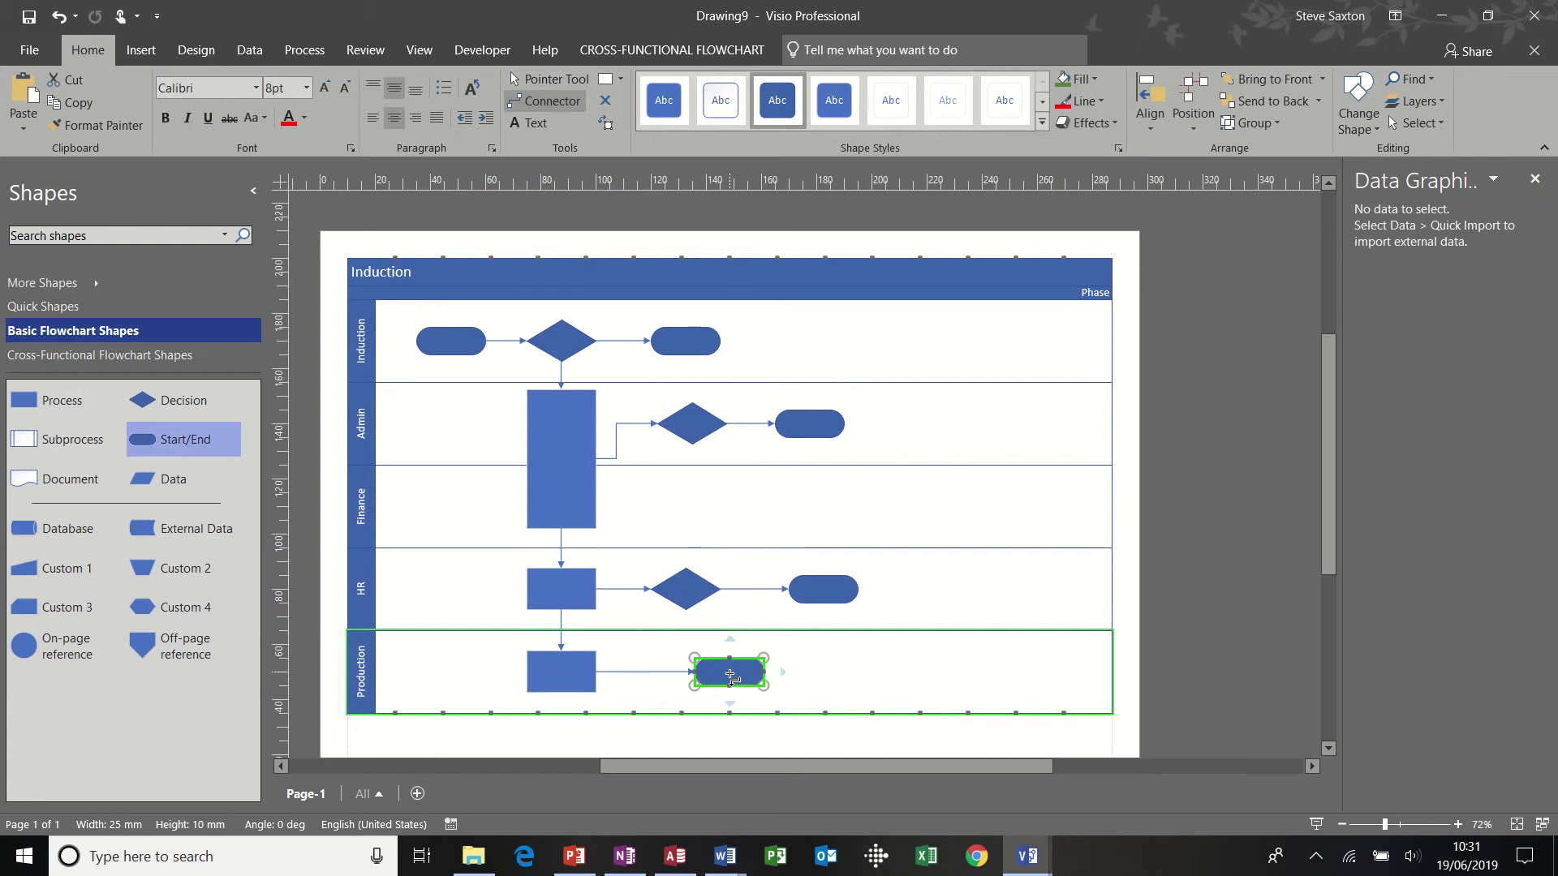
Step: Select the tall Admin process shape and bring up the Data tab tools
left_click(537, 84)
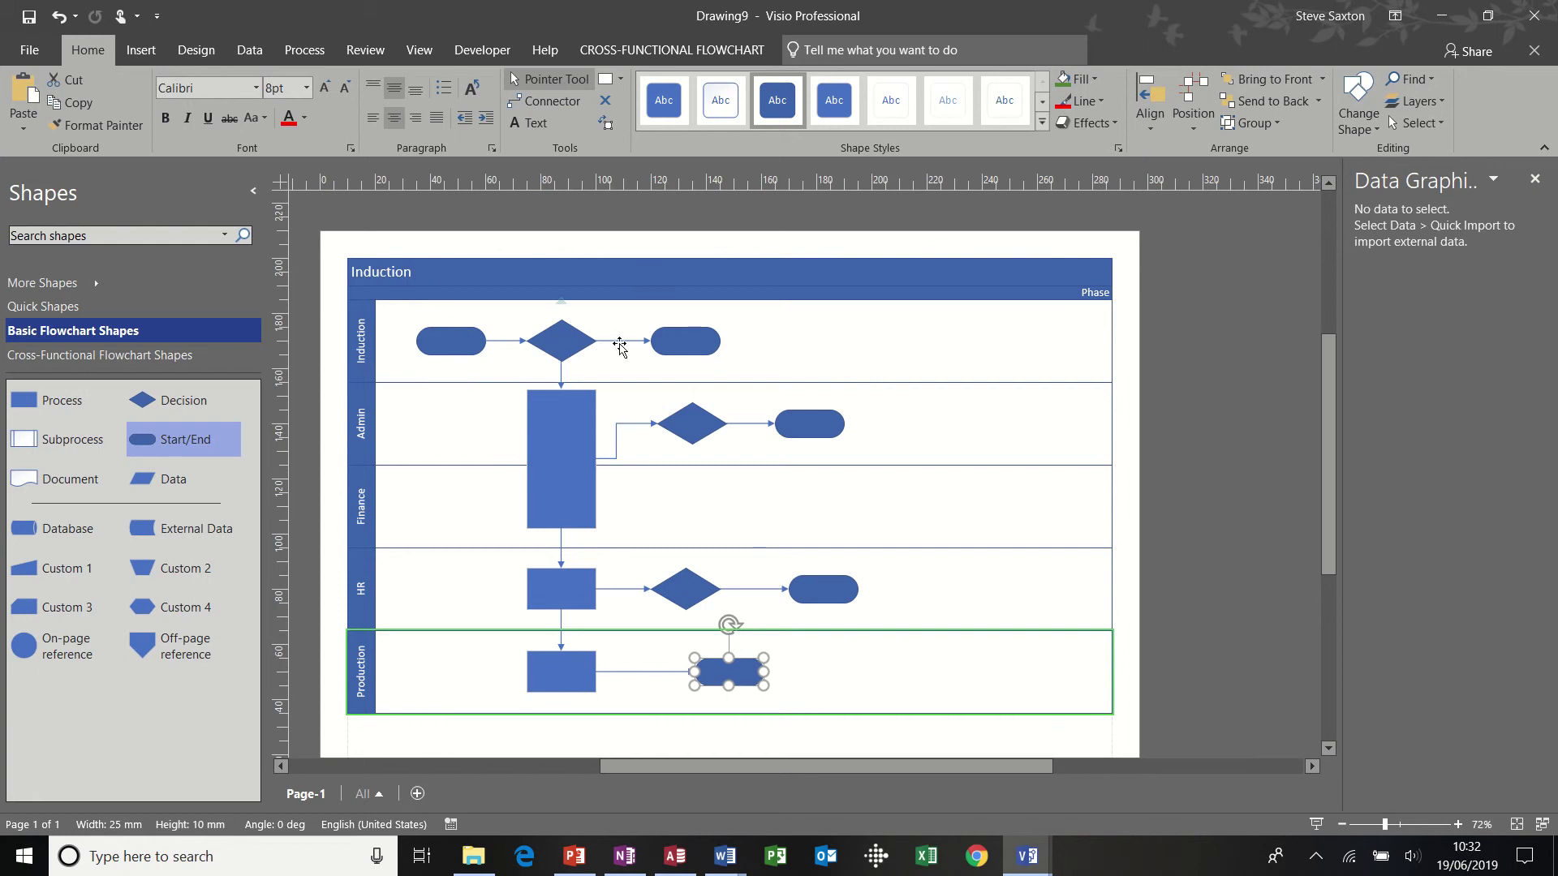
left_click(580, 411)
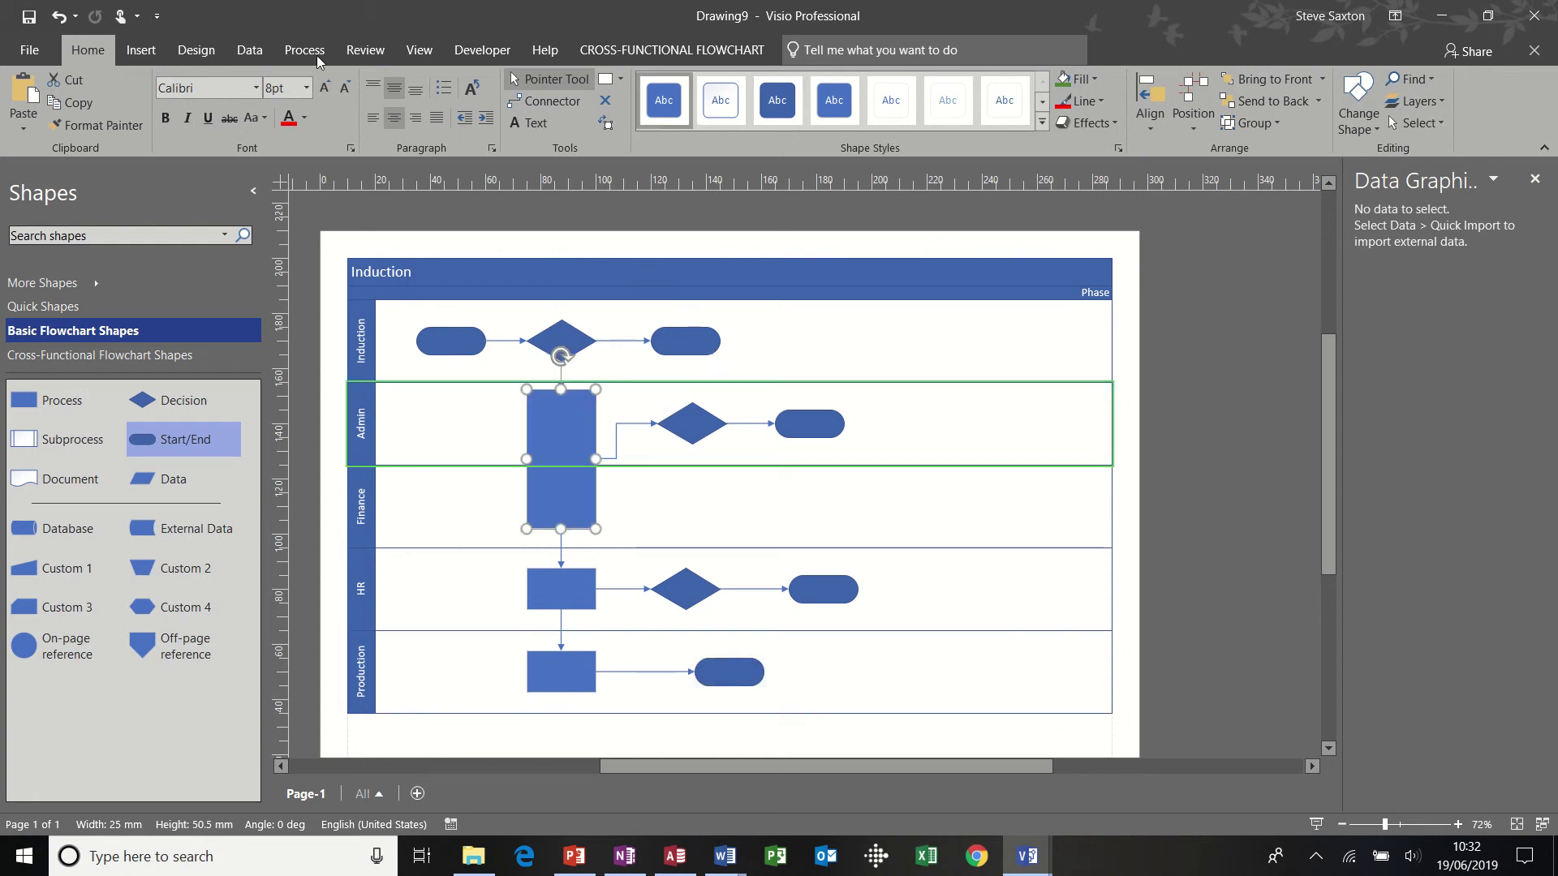
left_click(251, 53)
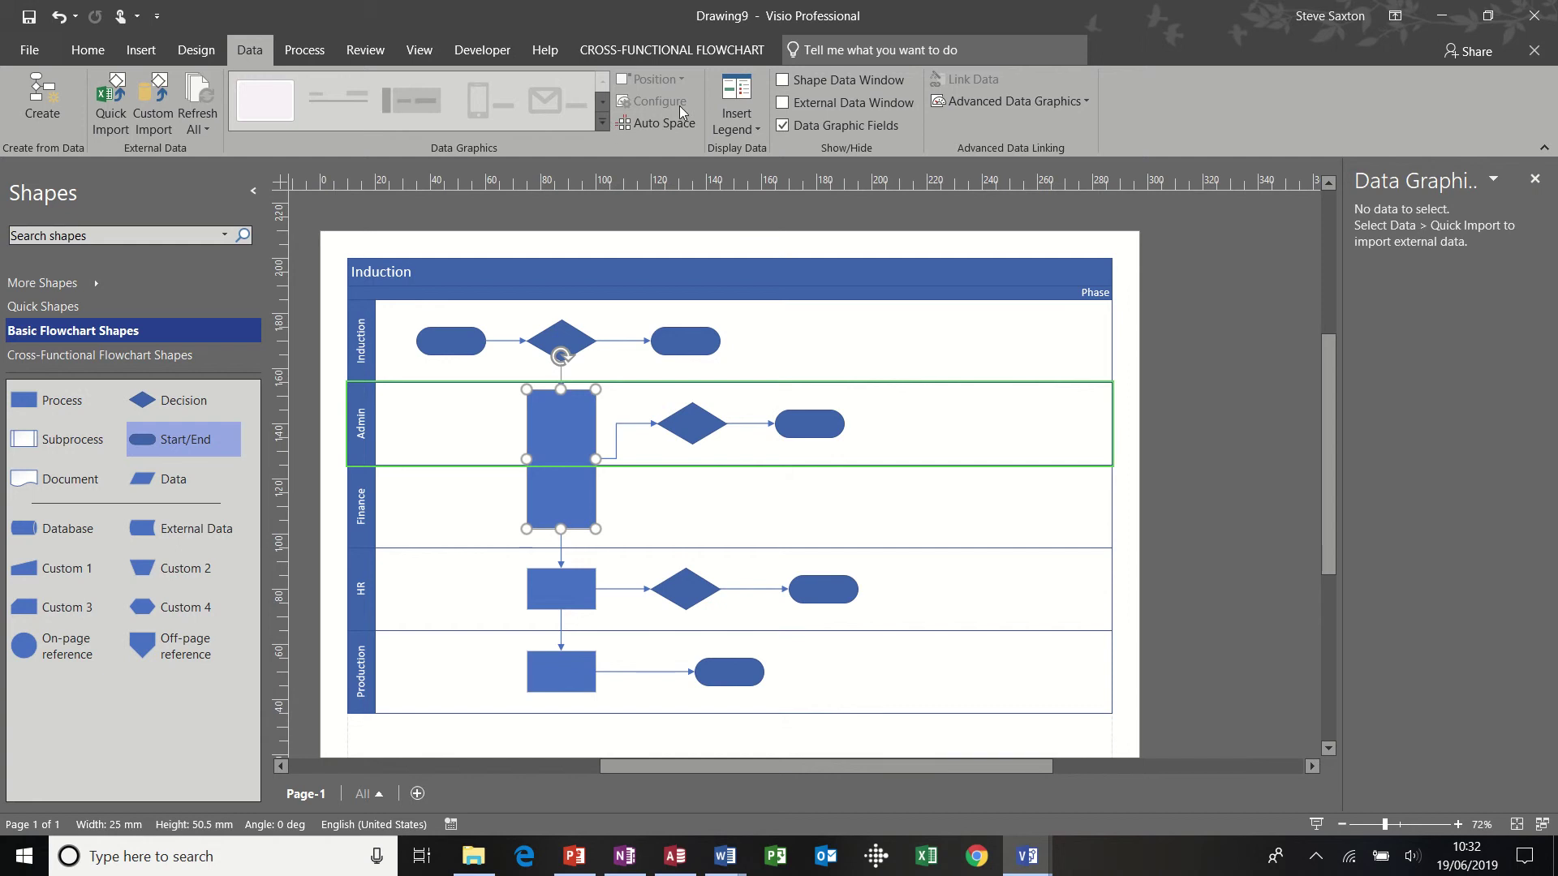
Step: Dock Shape Data at the right, close Data Graphics, and set the process's Cost to £100.00
left_click(783, 80)
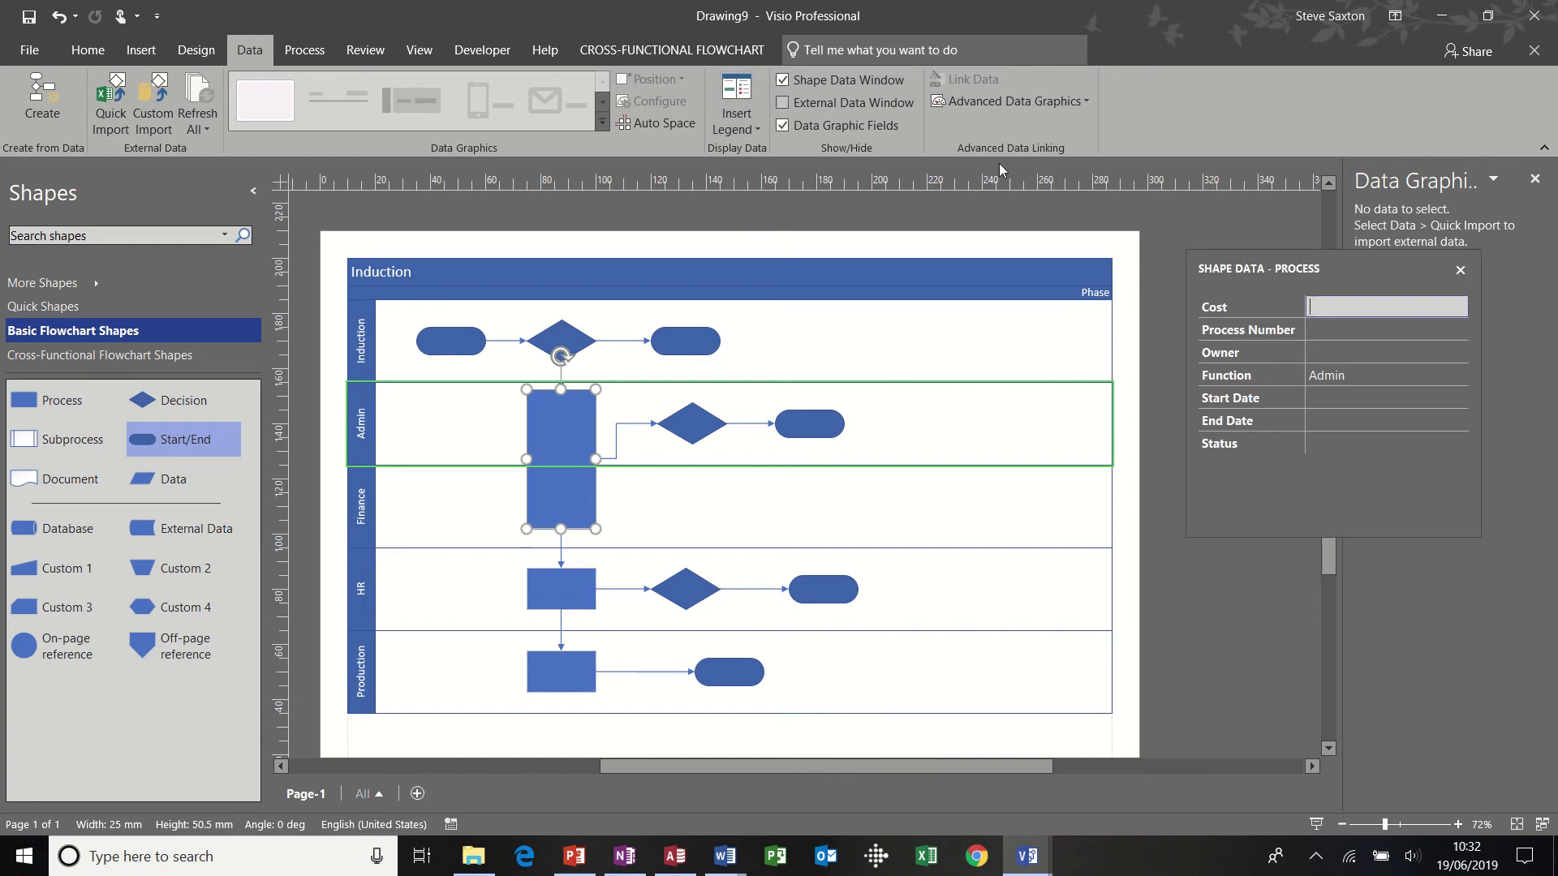
left_click_drag(1266, 270, 1227, 267)
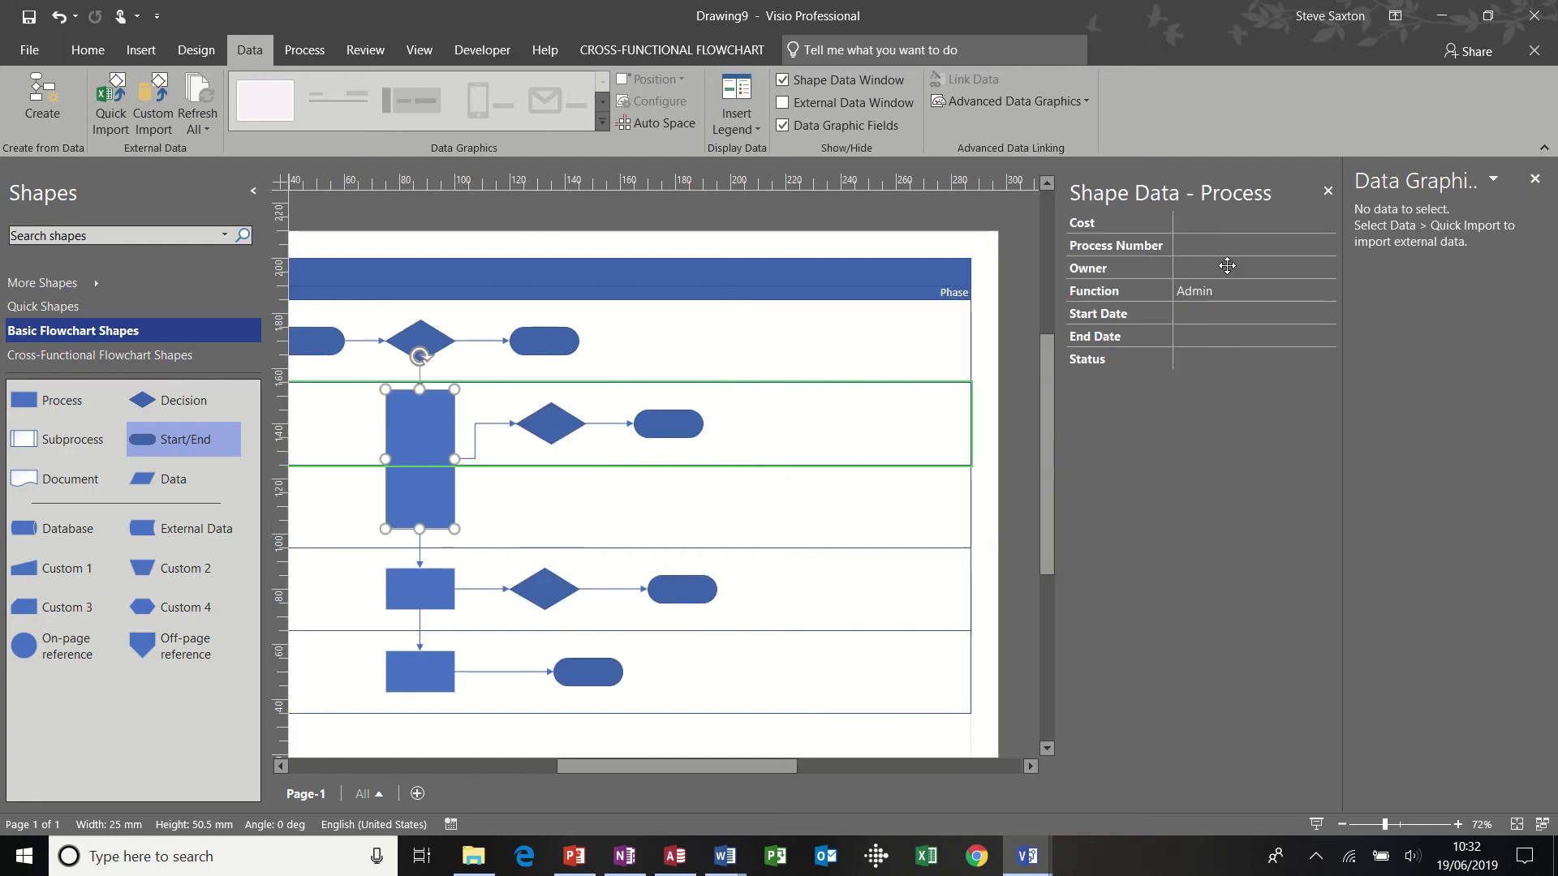
left_click(1534, 179)
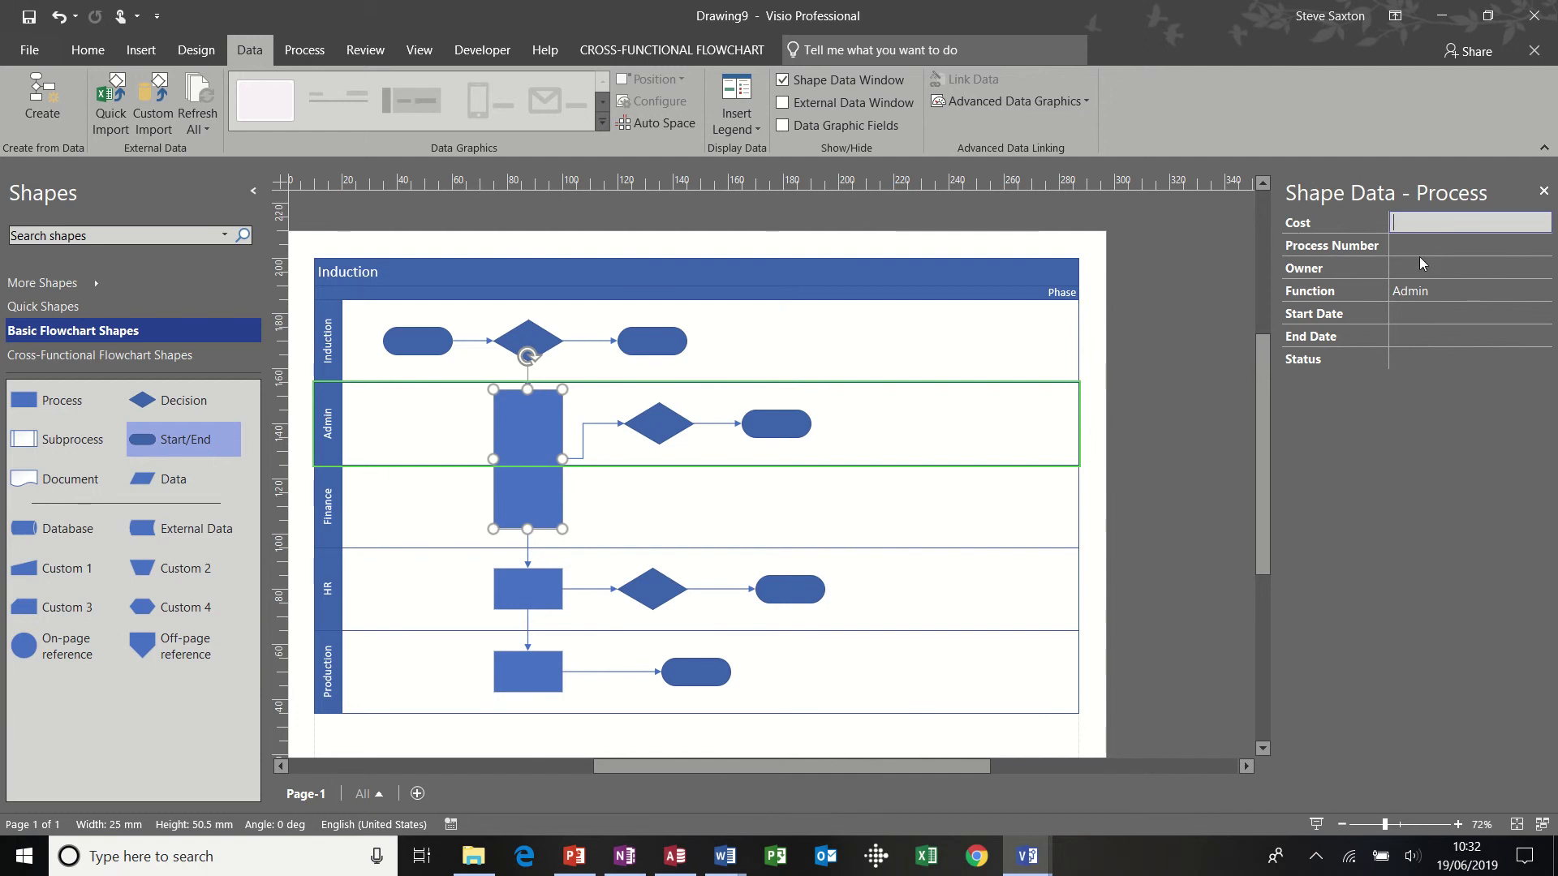
type("100")
left_click(1429, 243)
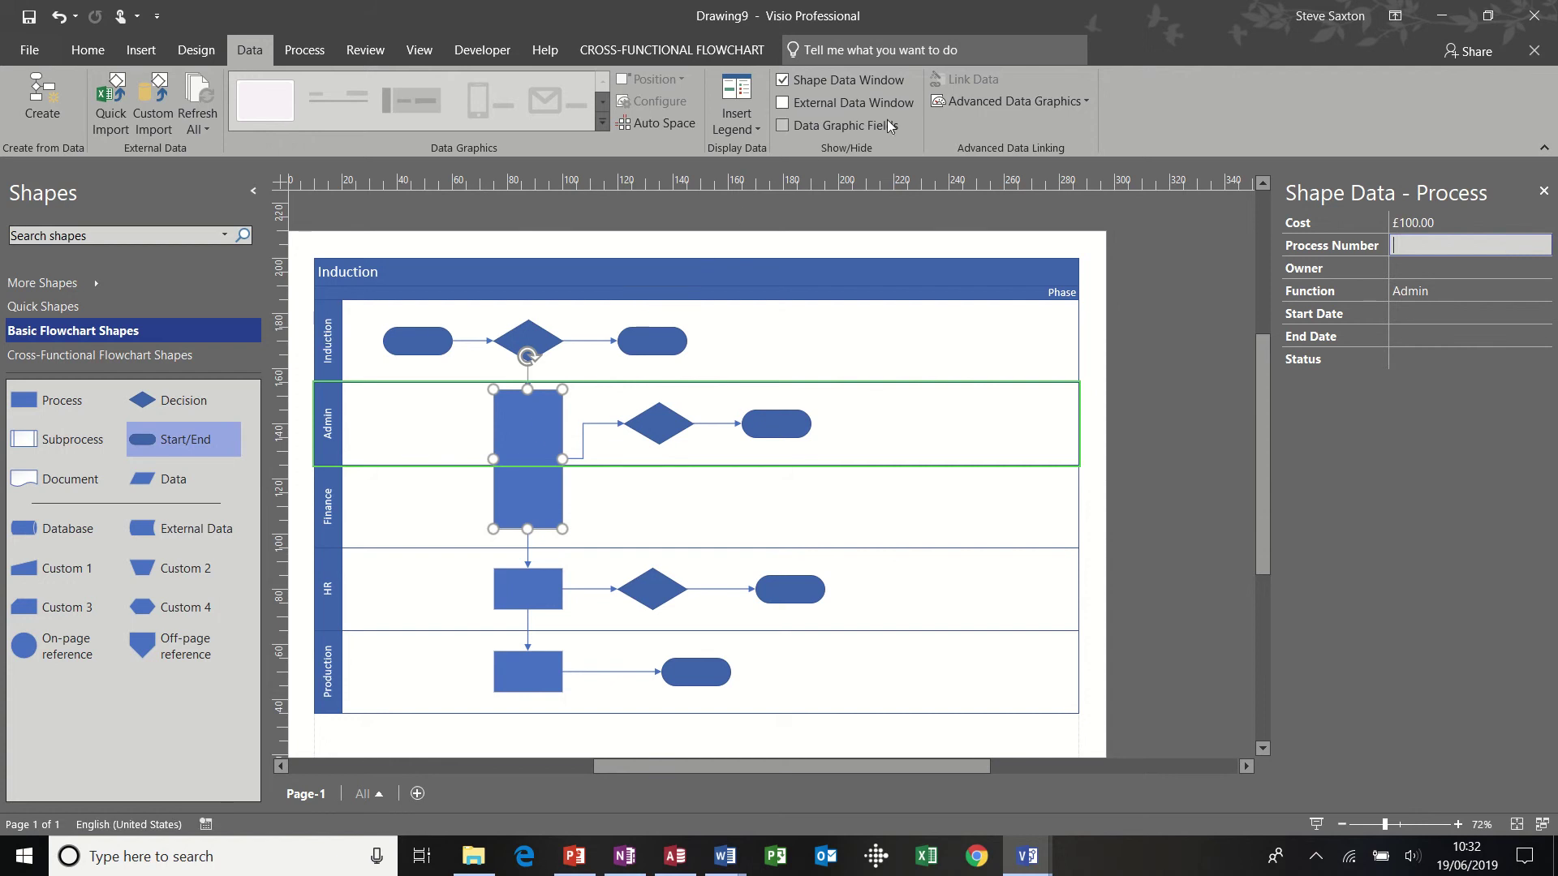
Step: Create a new data graphic item showing Cost as a Speedometer-style Data Bar
left_click(988, 102)
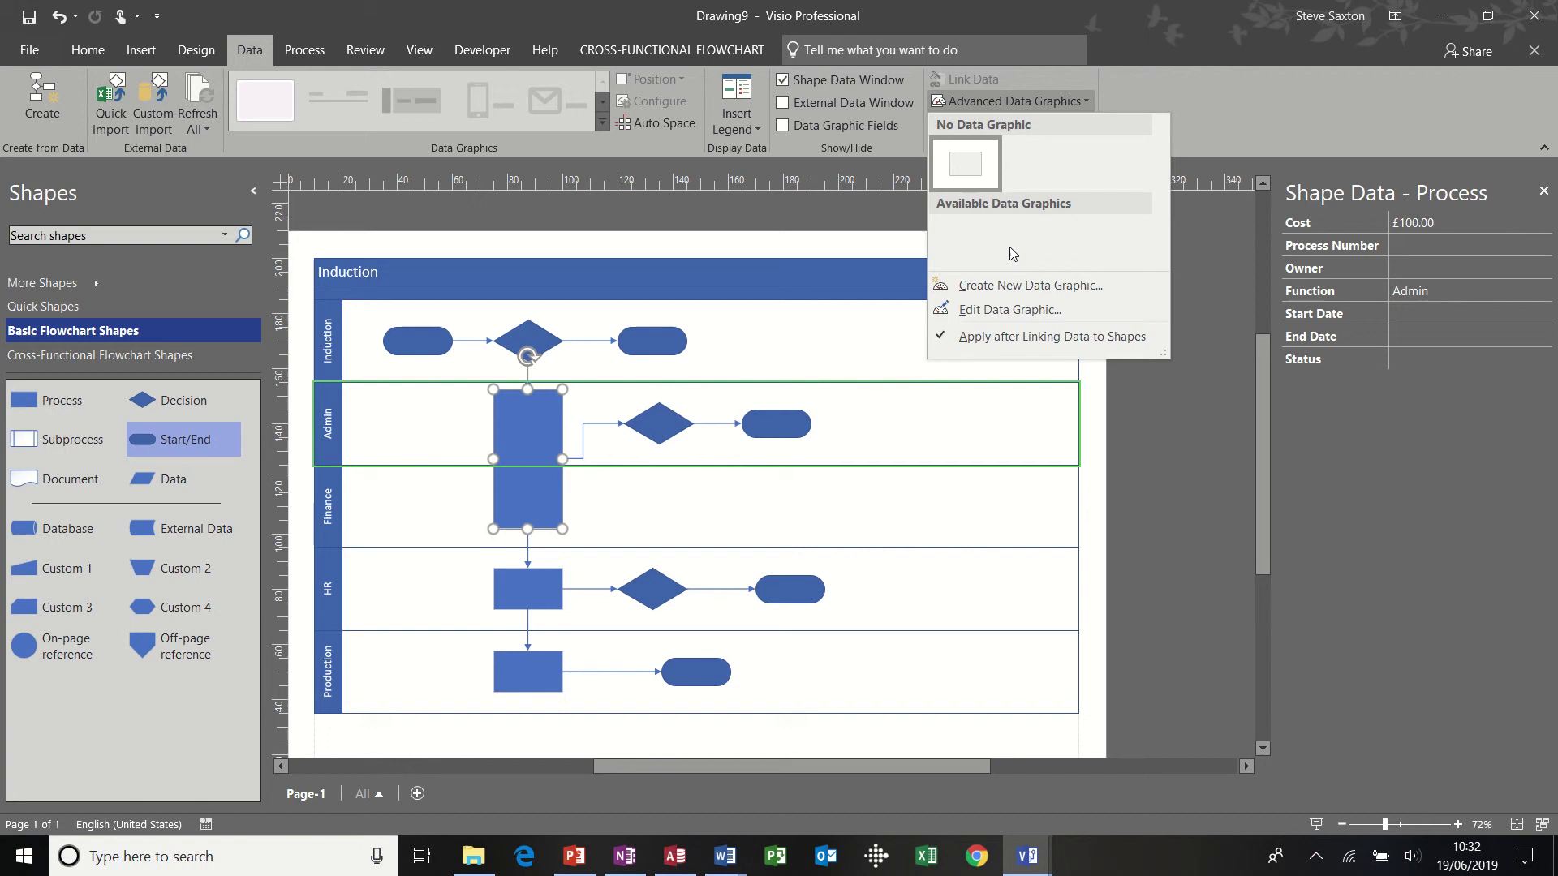
left_click(1029, 285)
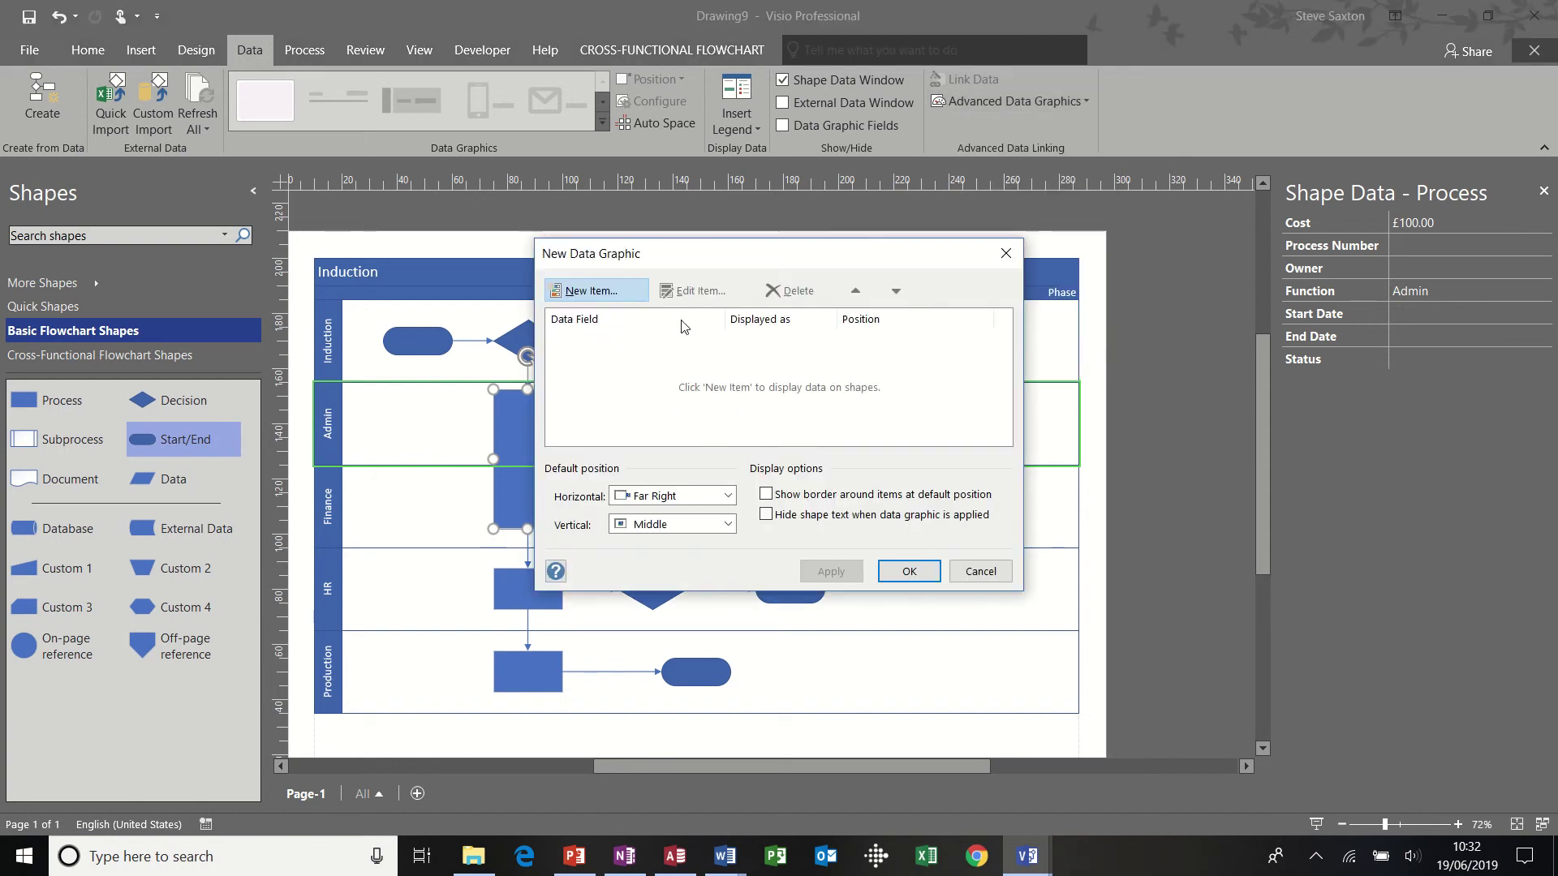
left_click(622, 292)
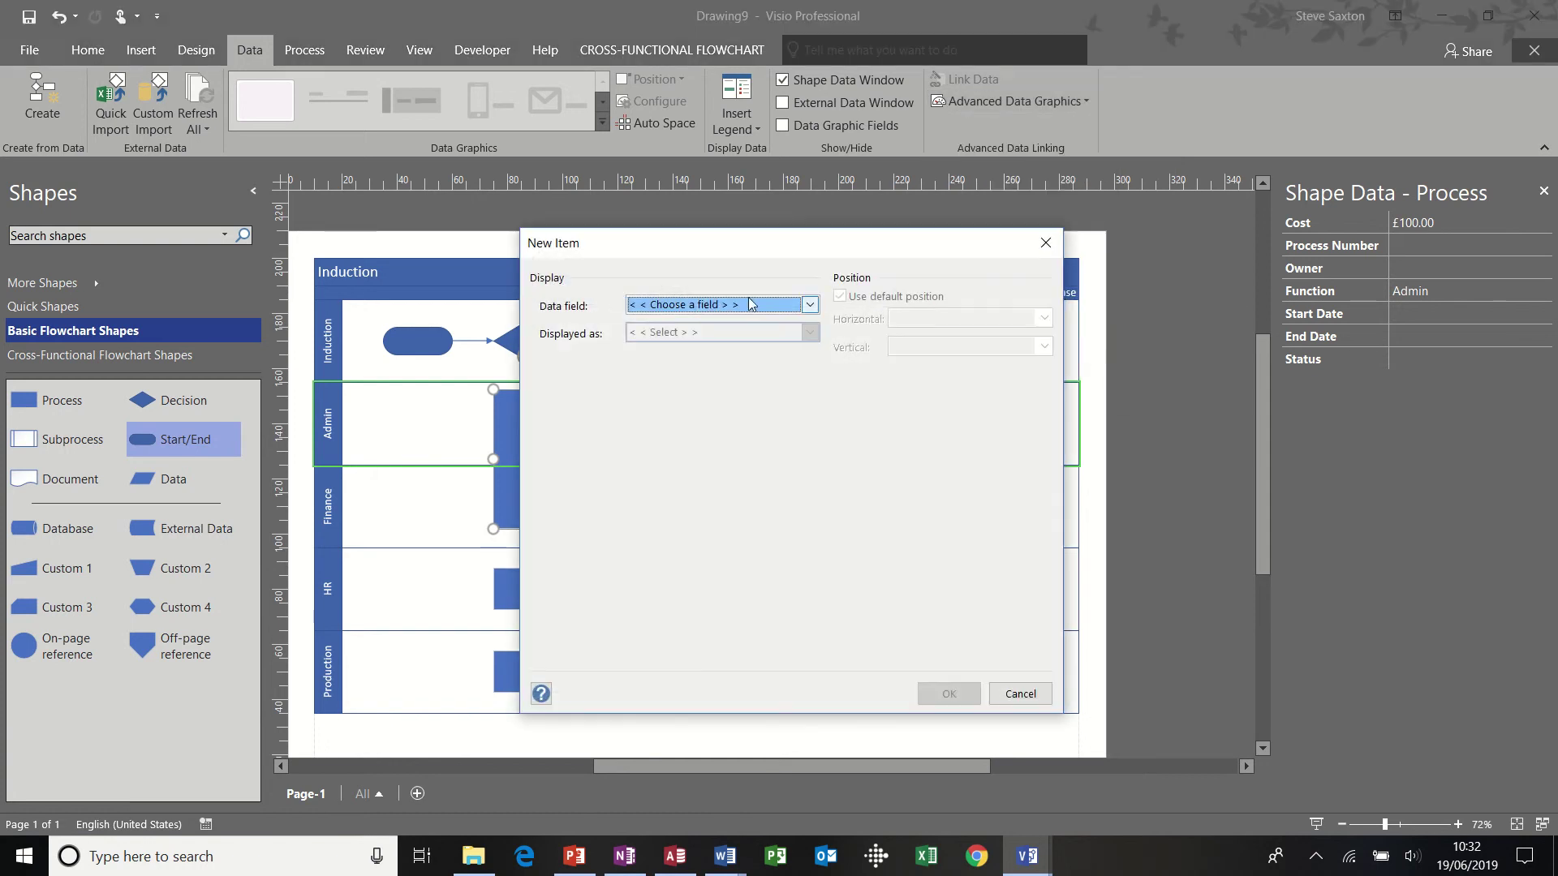
left_click(811, 306)
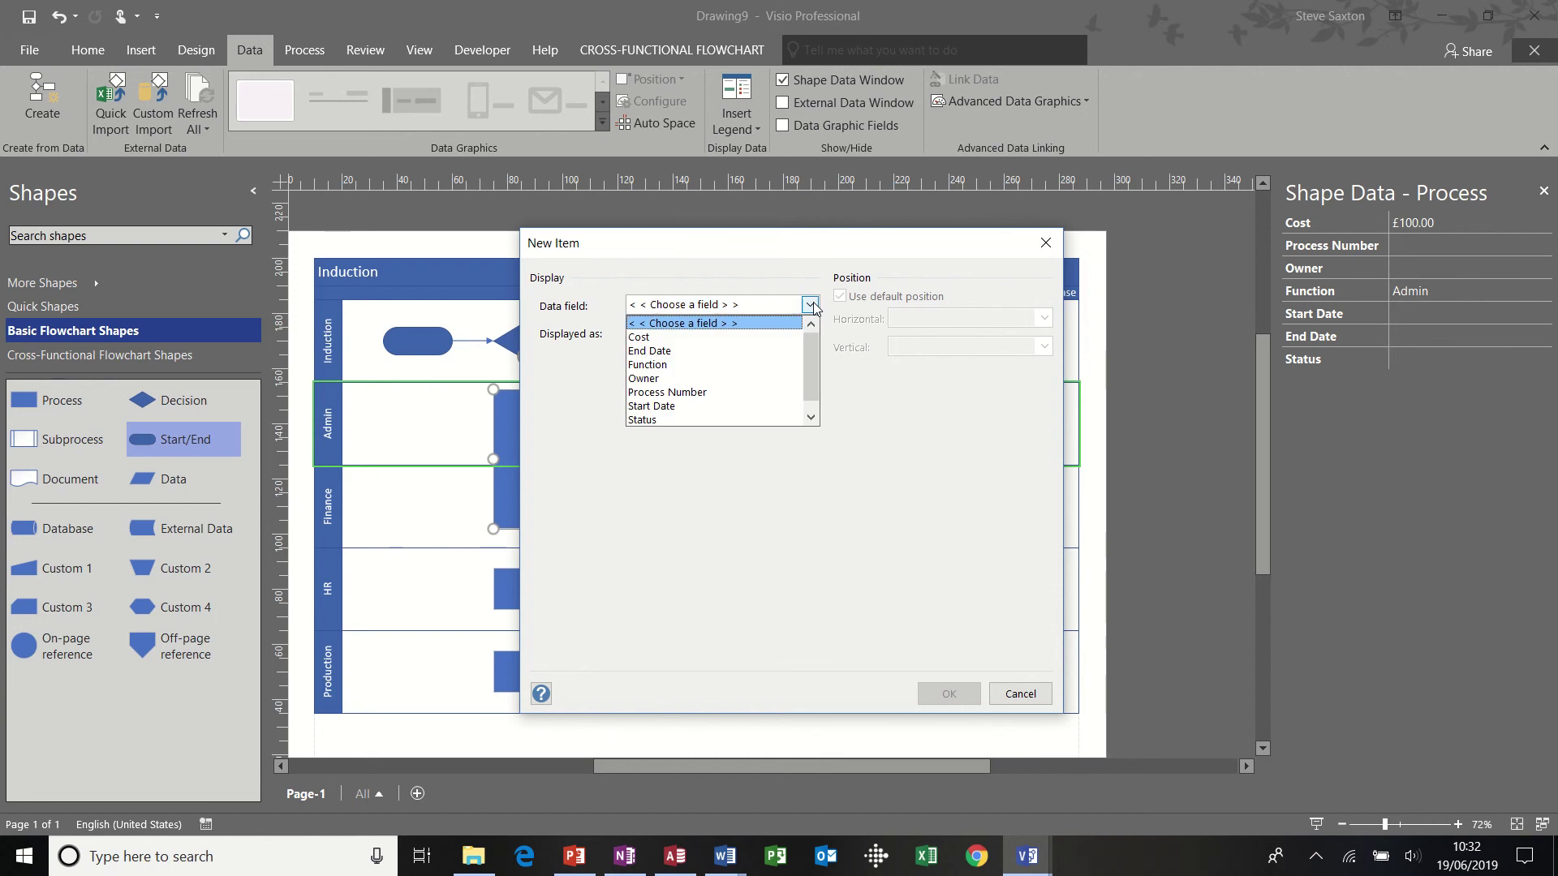
left_click(770, 341)
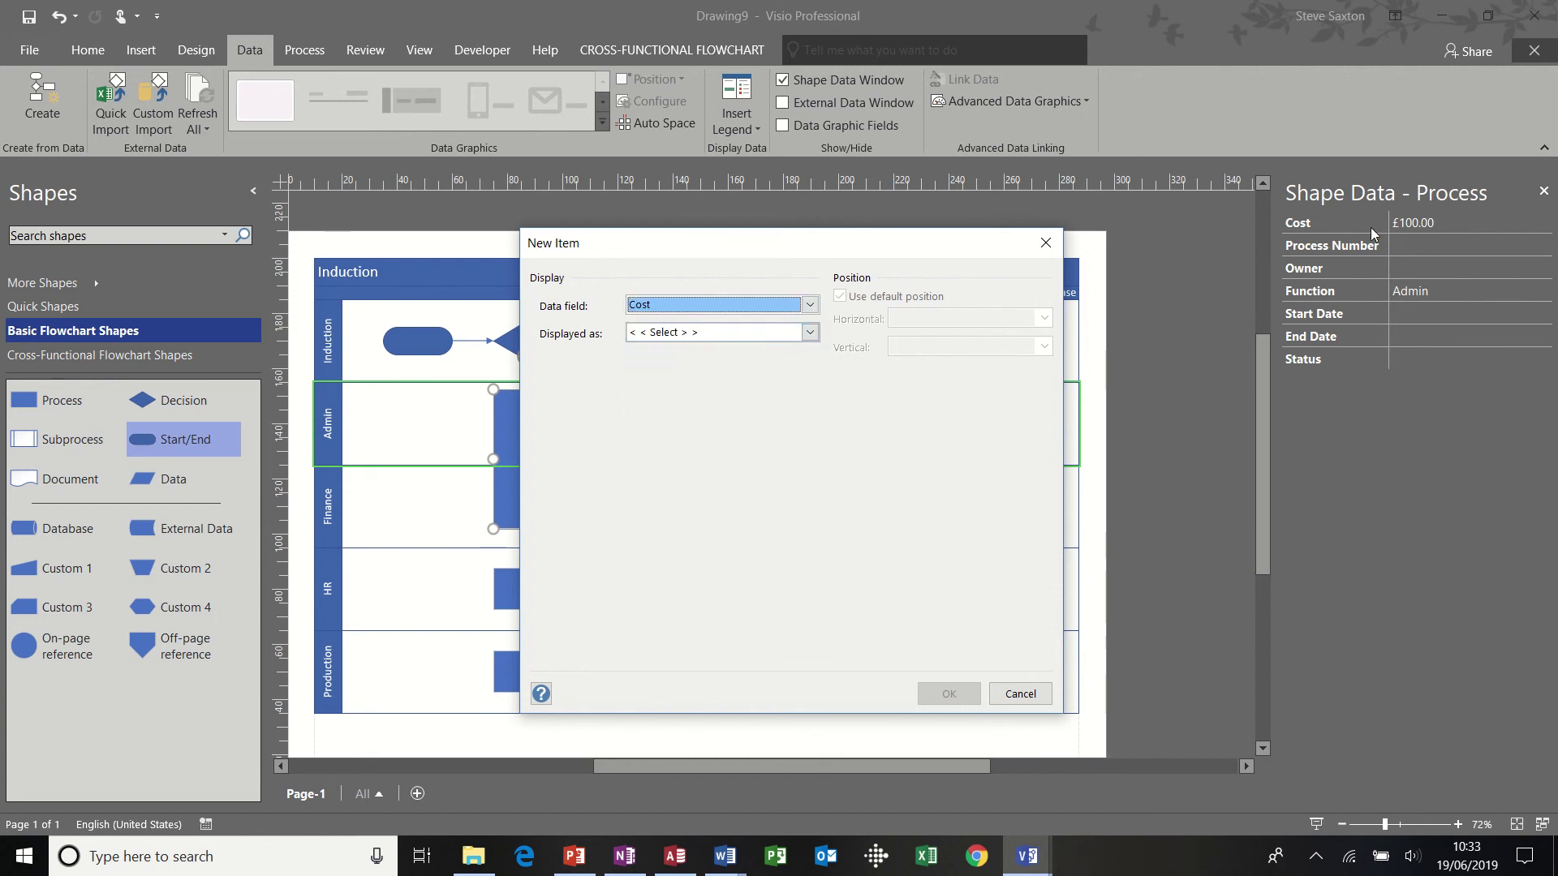
left_click(811, 332)
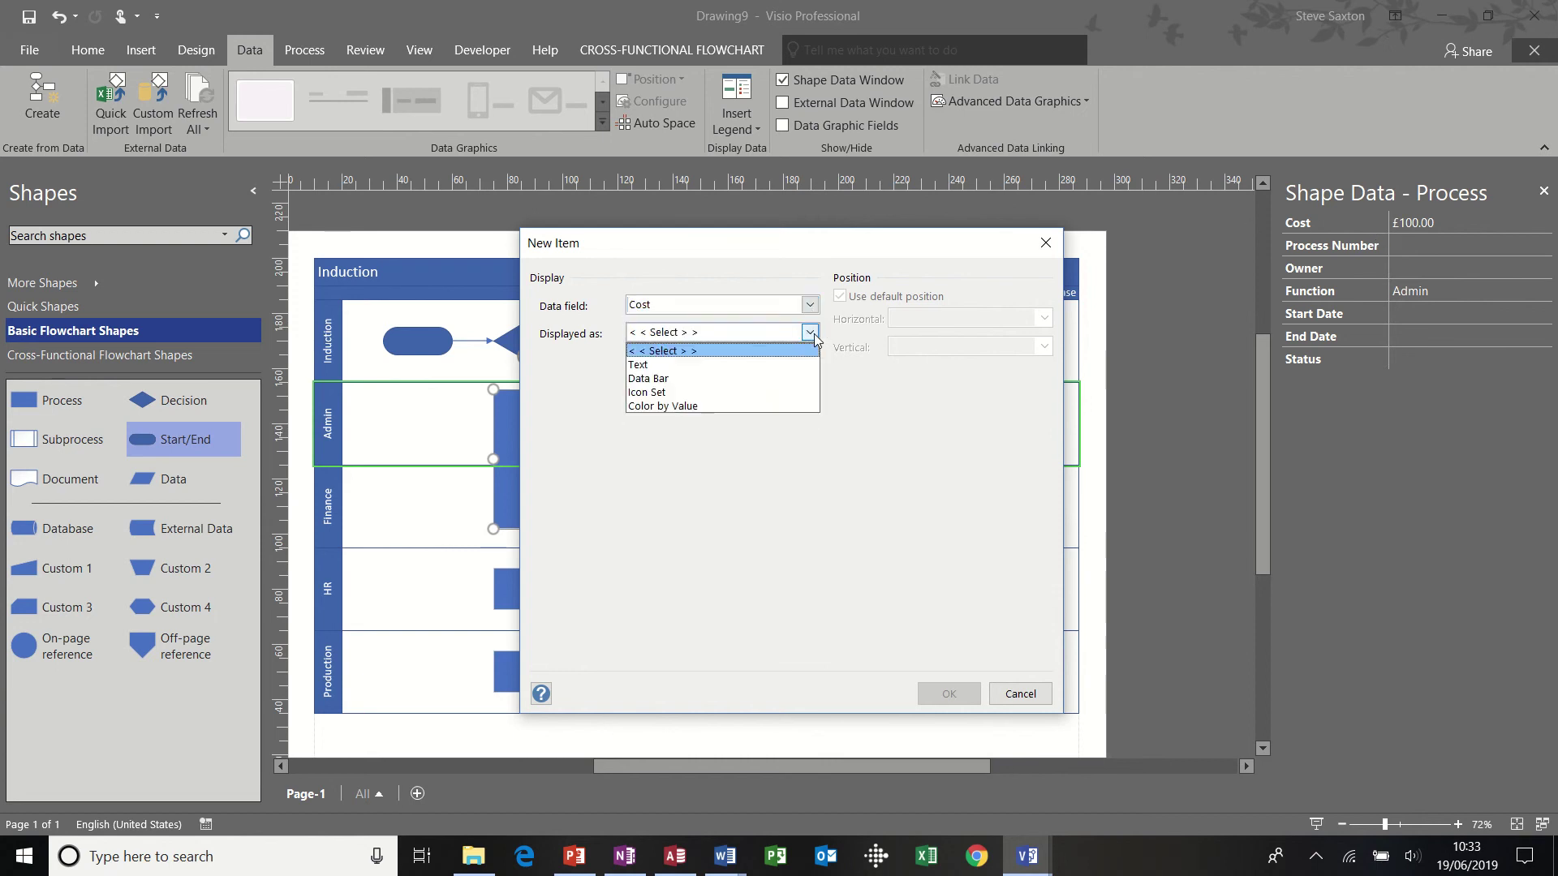
left_click(786, 379)
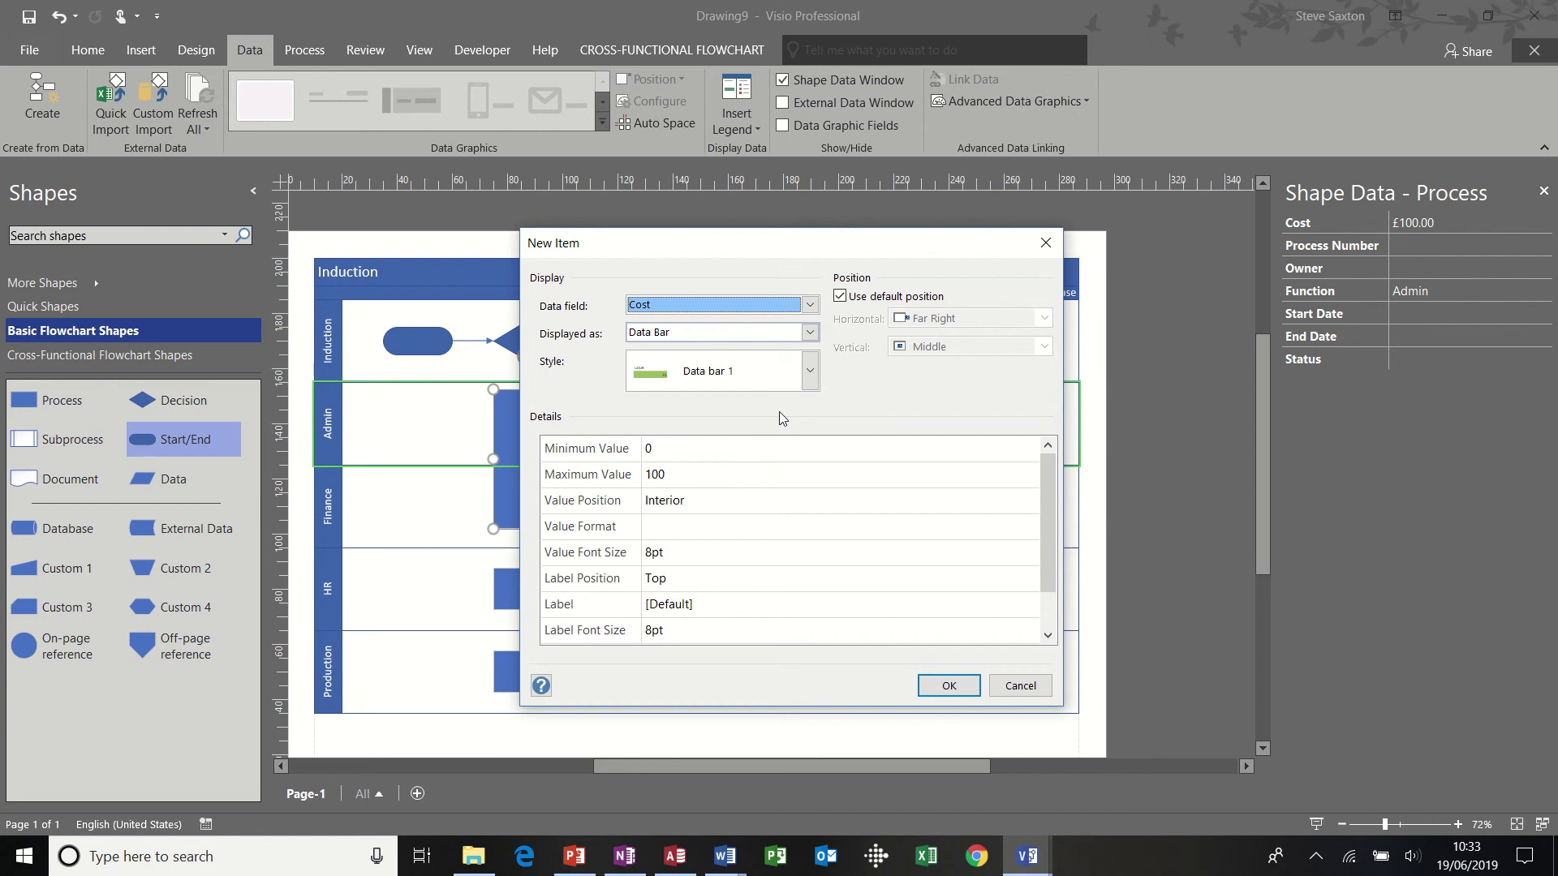
left_click(808, 372)
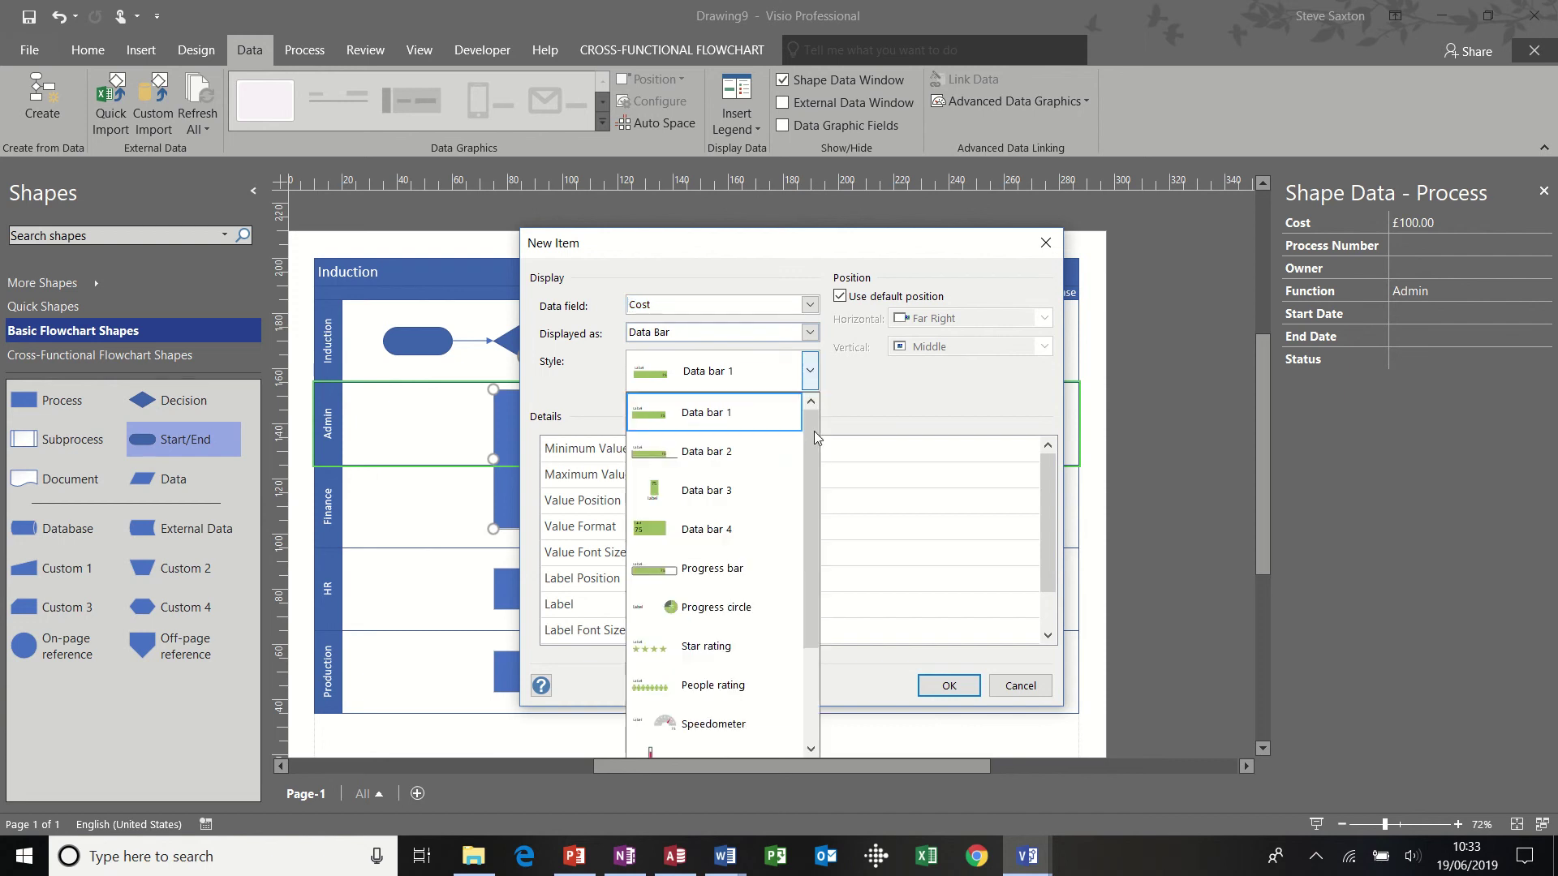
left_click_drag(815, 431, 810, 551)
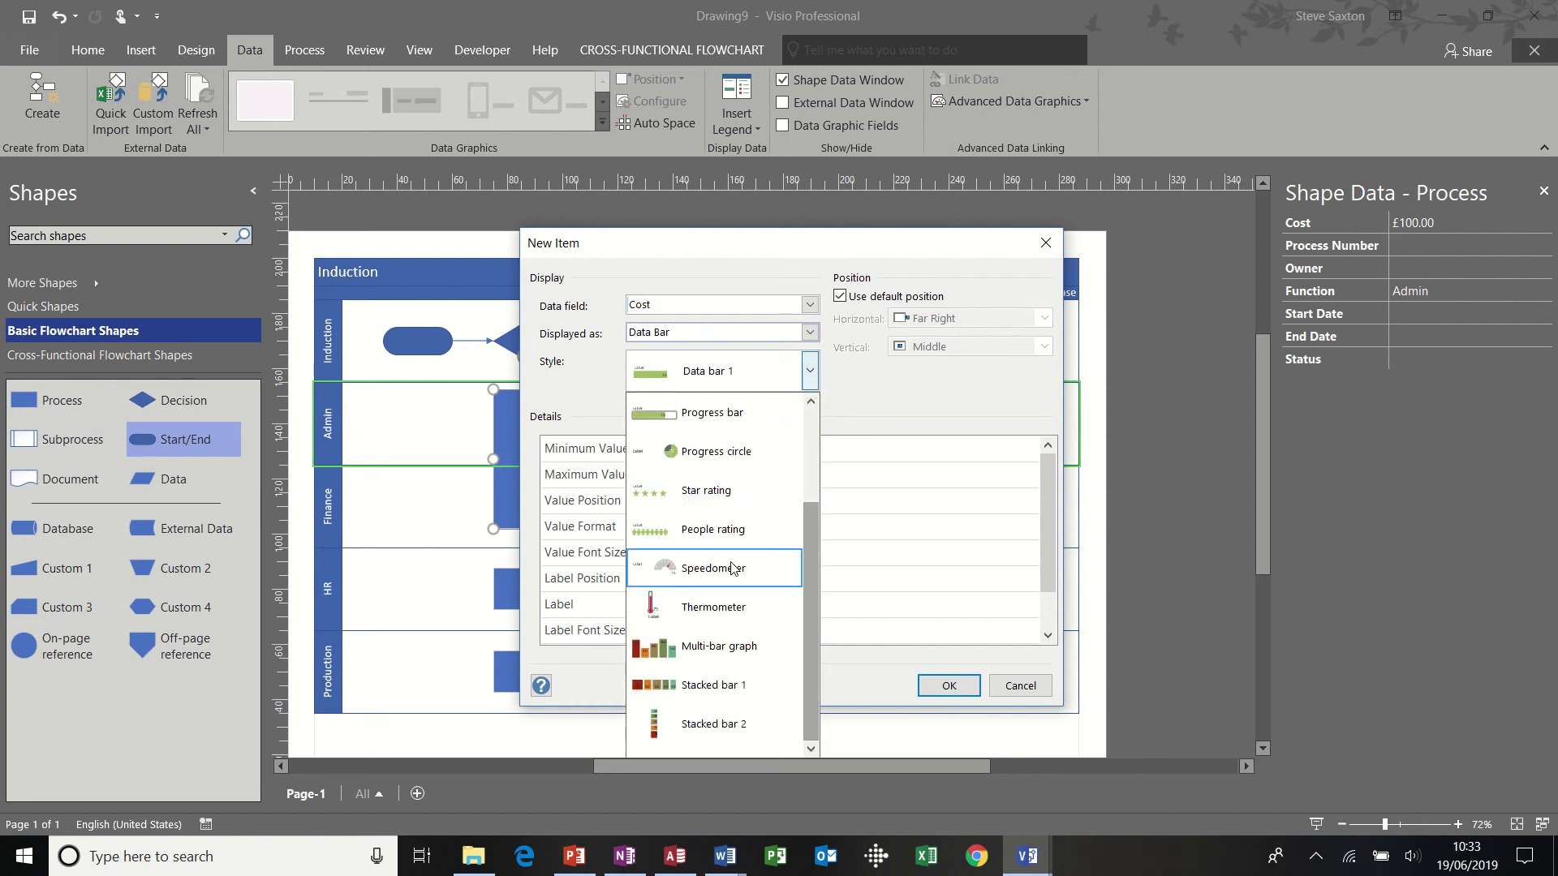
left_click(700, 570)
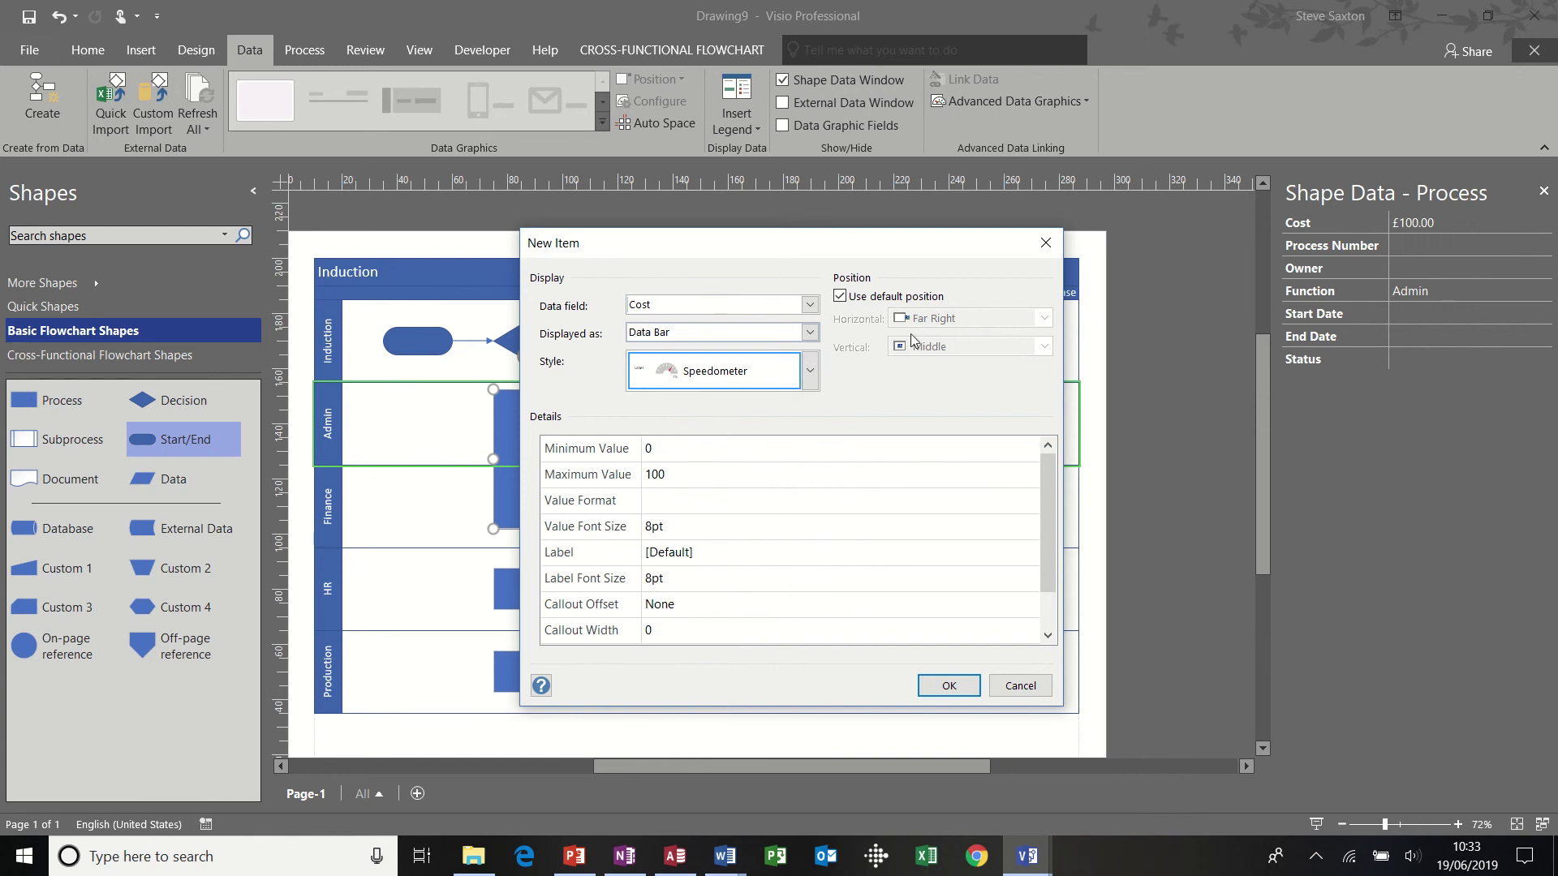
left_click(947, 686)
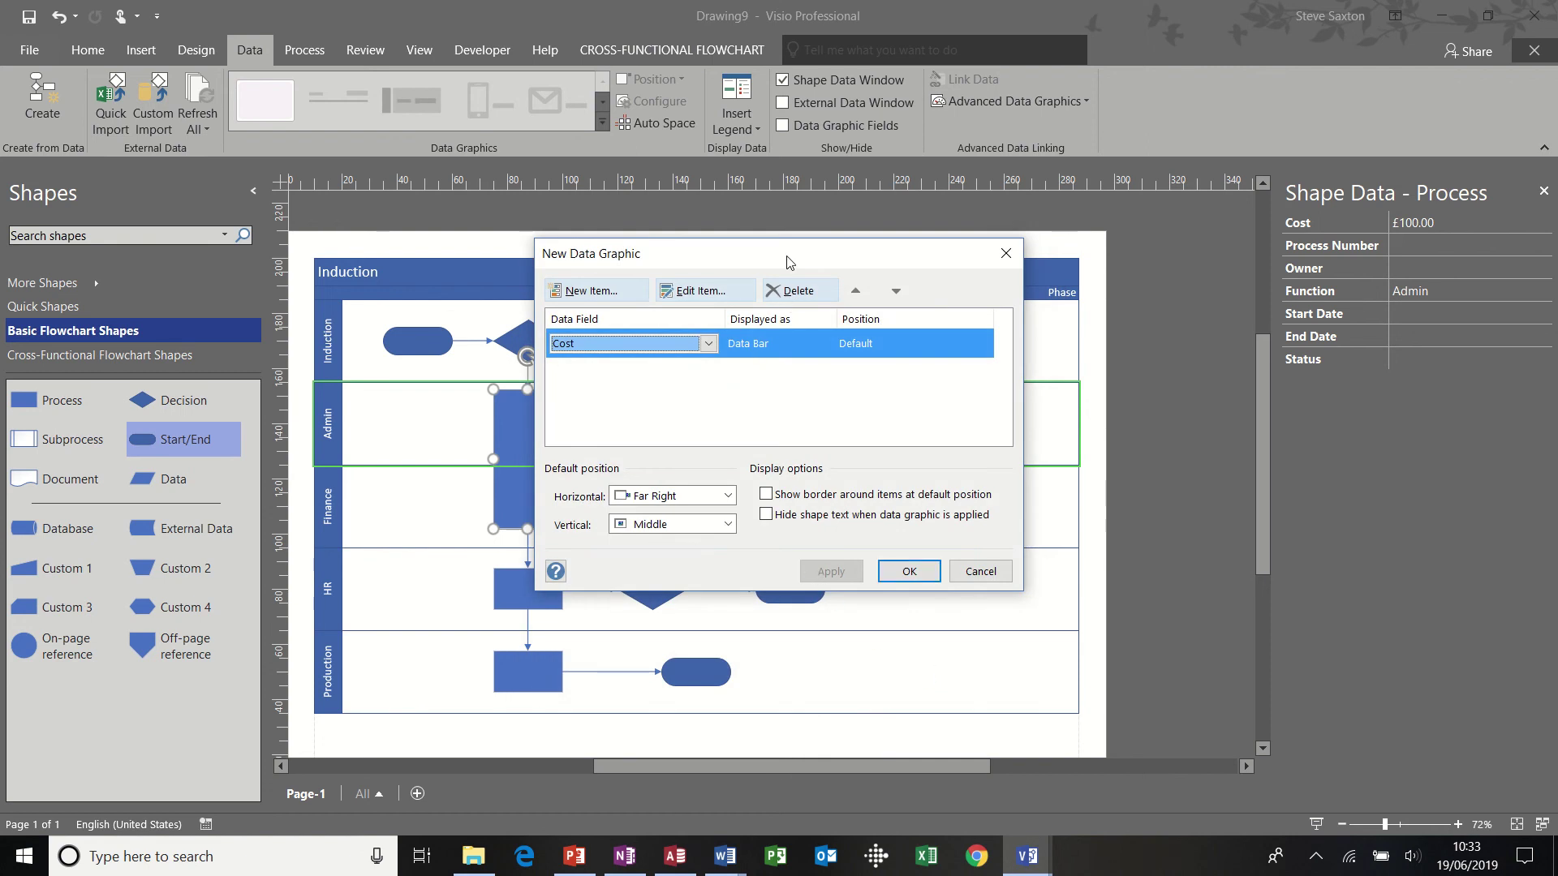
Step: Apply the new Cost speedometer data graphic to the tall Admin process shape
left_click_drag(787, 258, 964, 199)
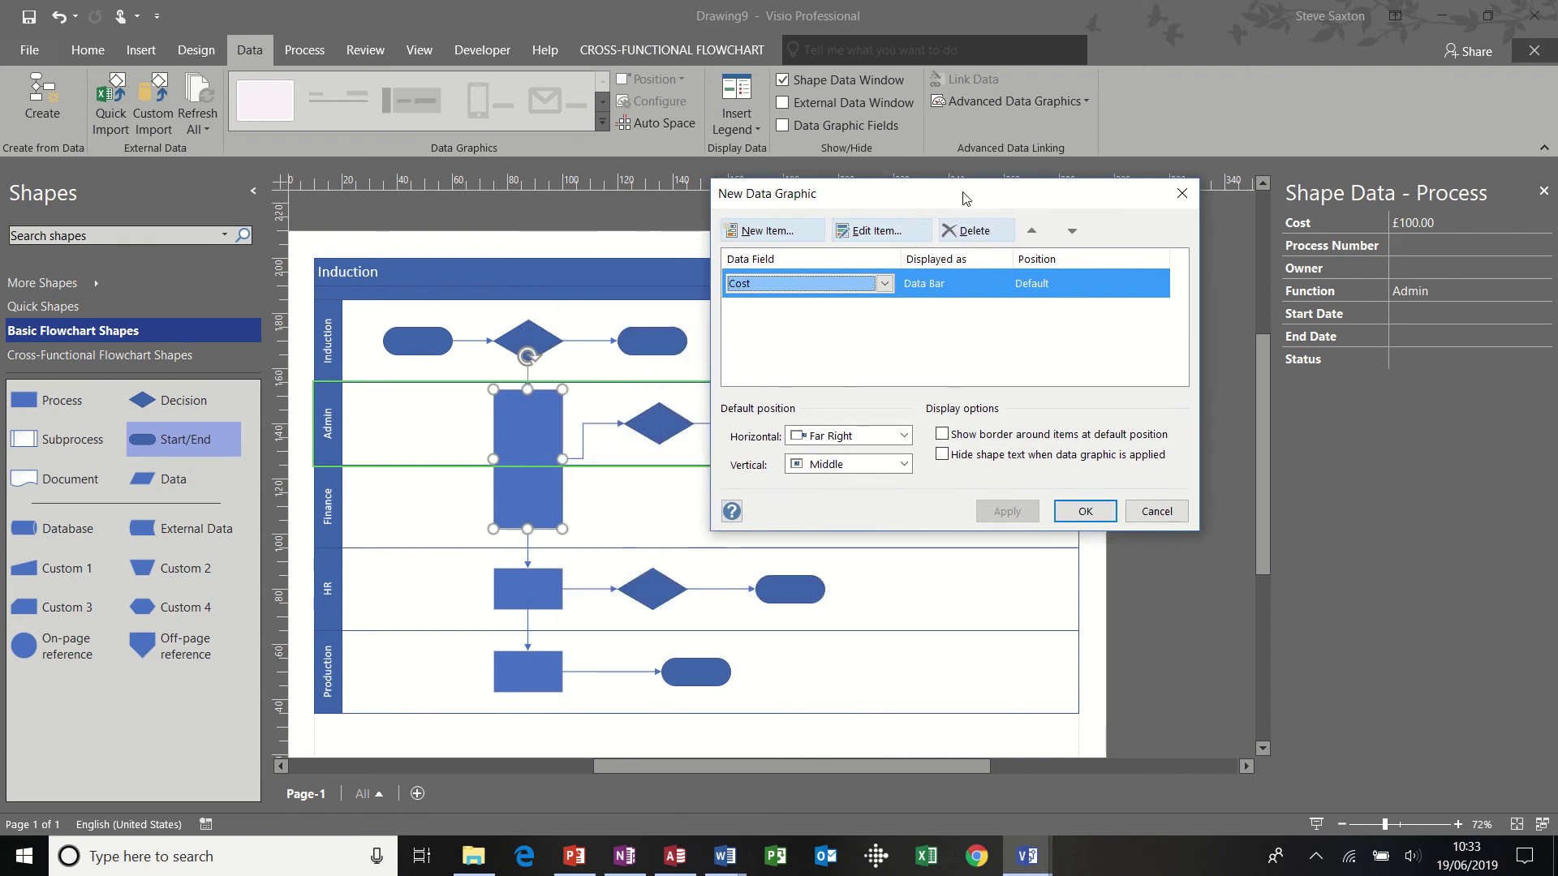
left_click(1086, 513)
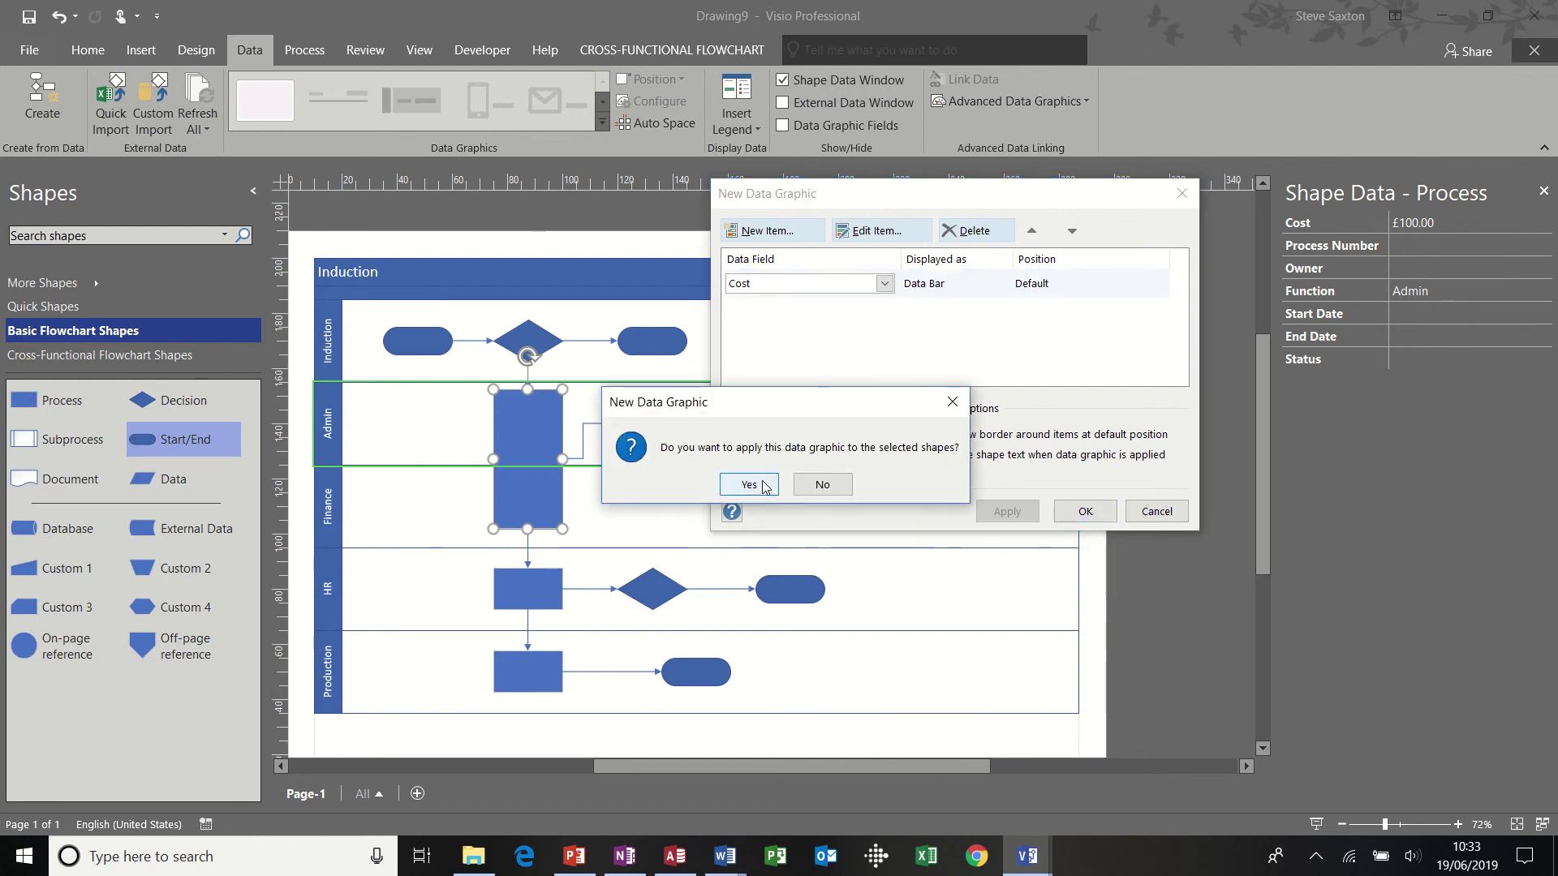
left_click(748, 485)
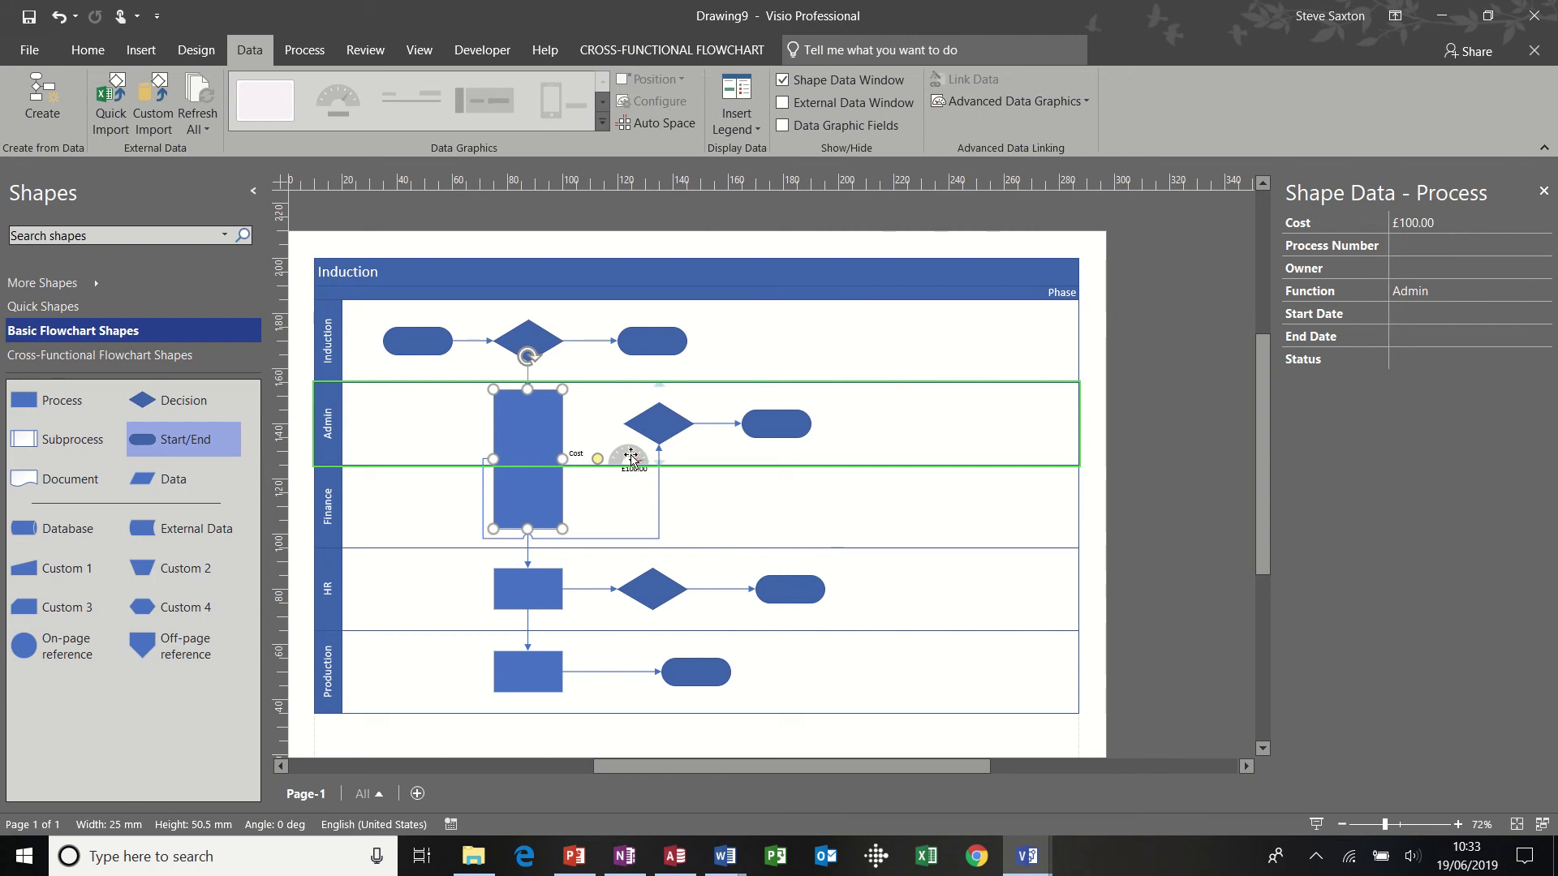
left_click(631, 456)
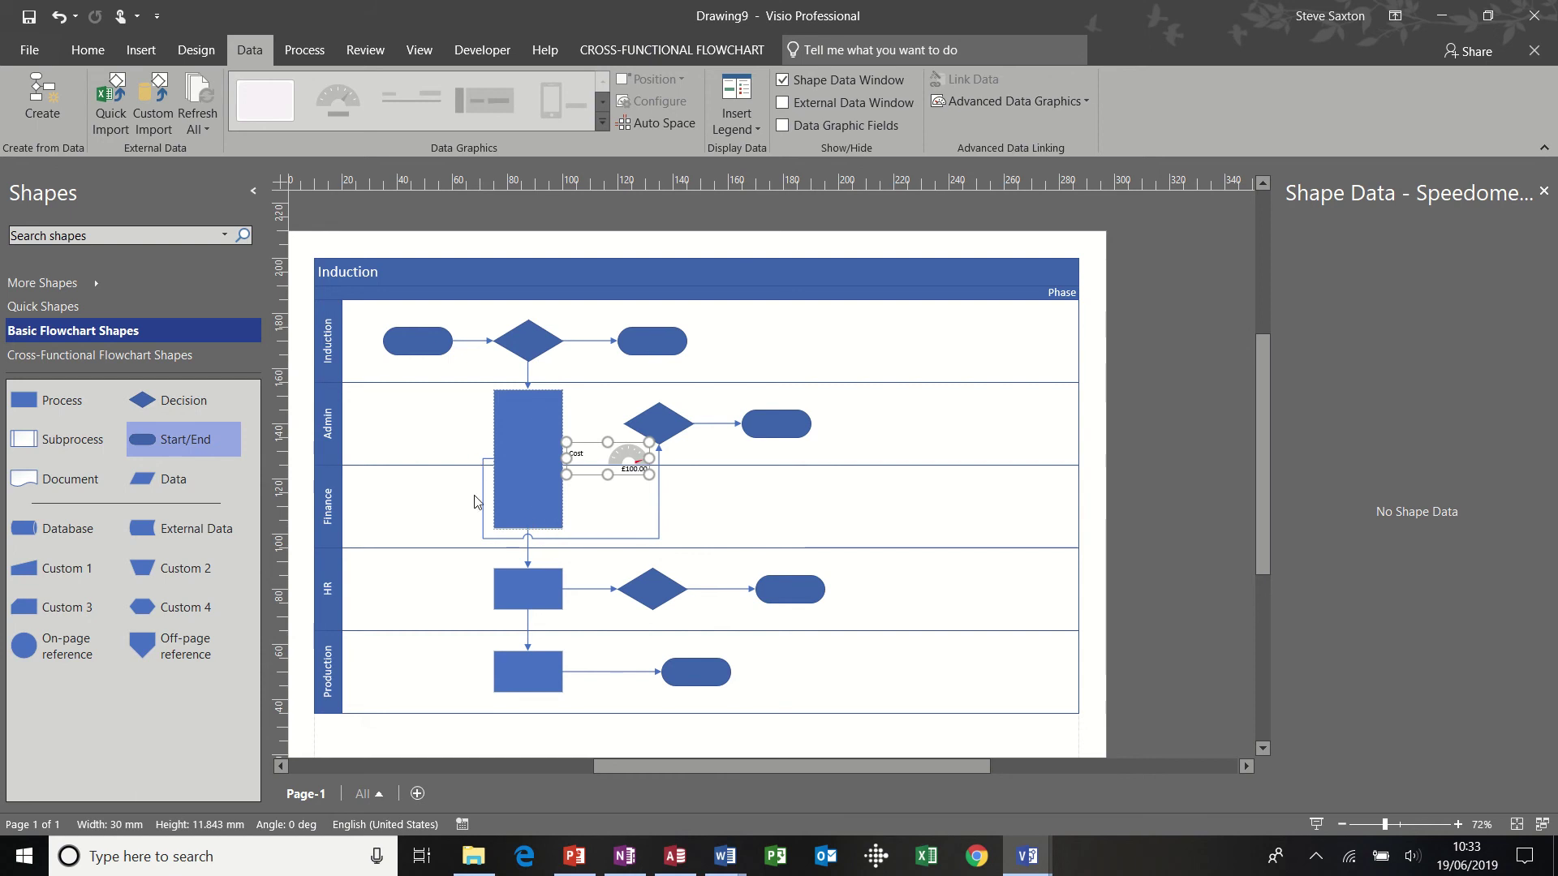
left_click(543, 433)
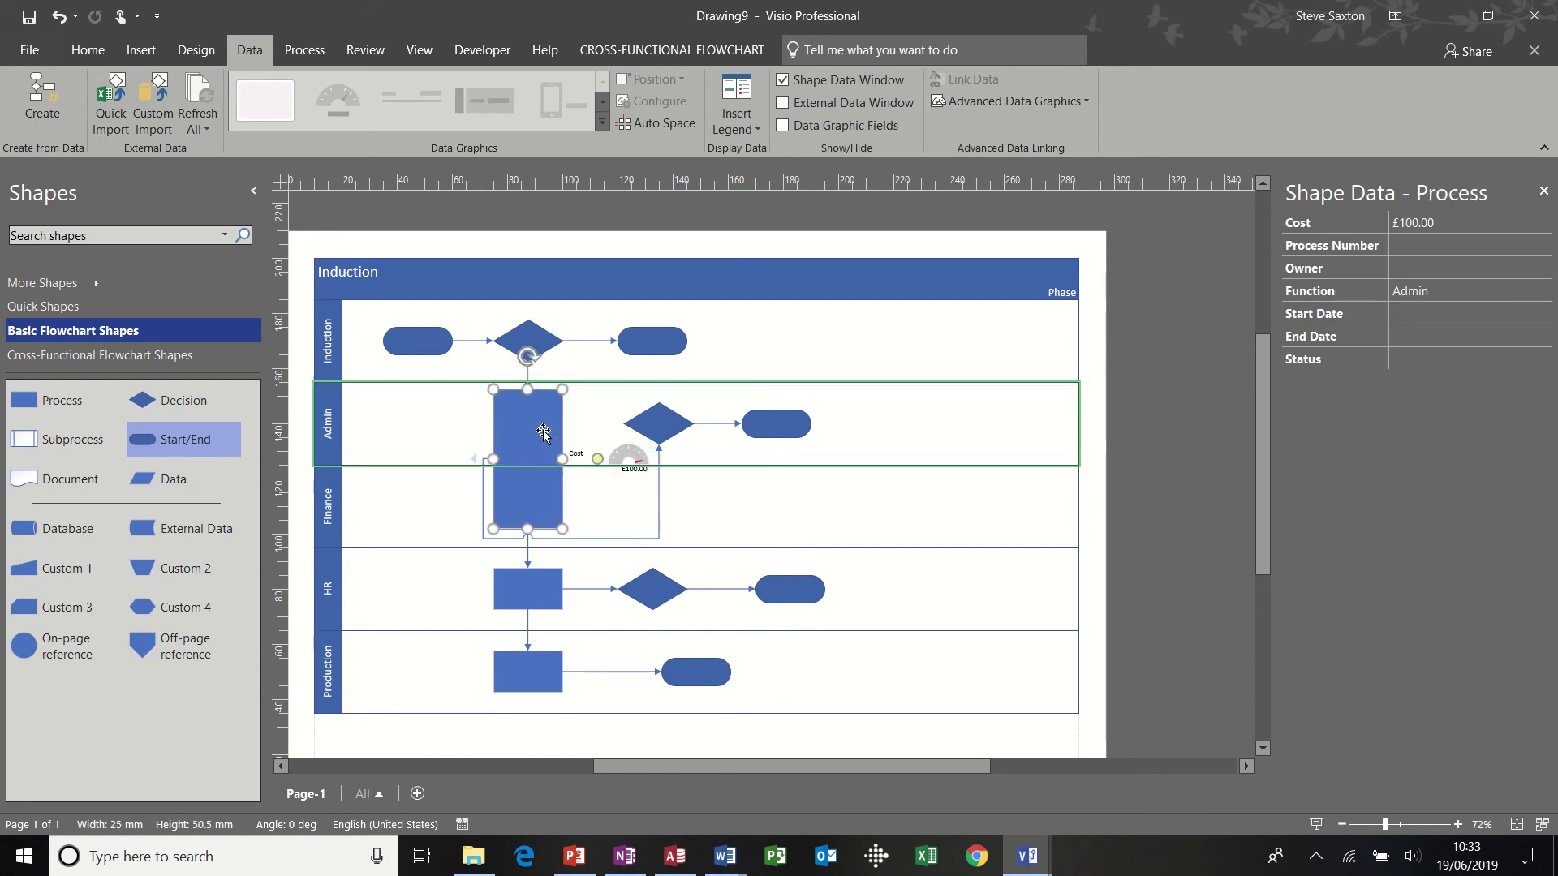
left_click(1016, 99)
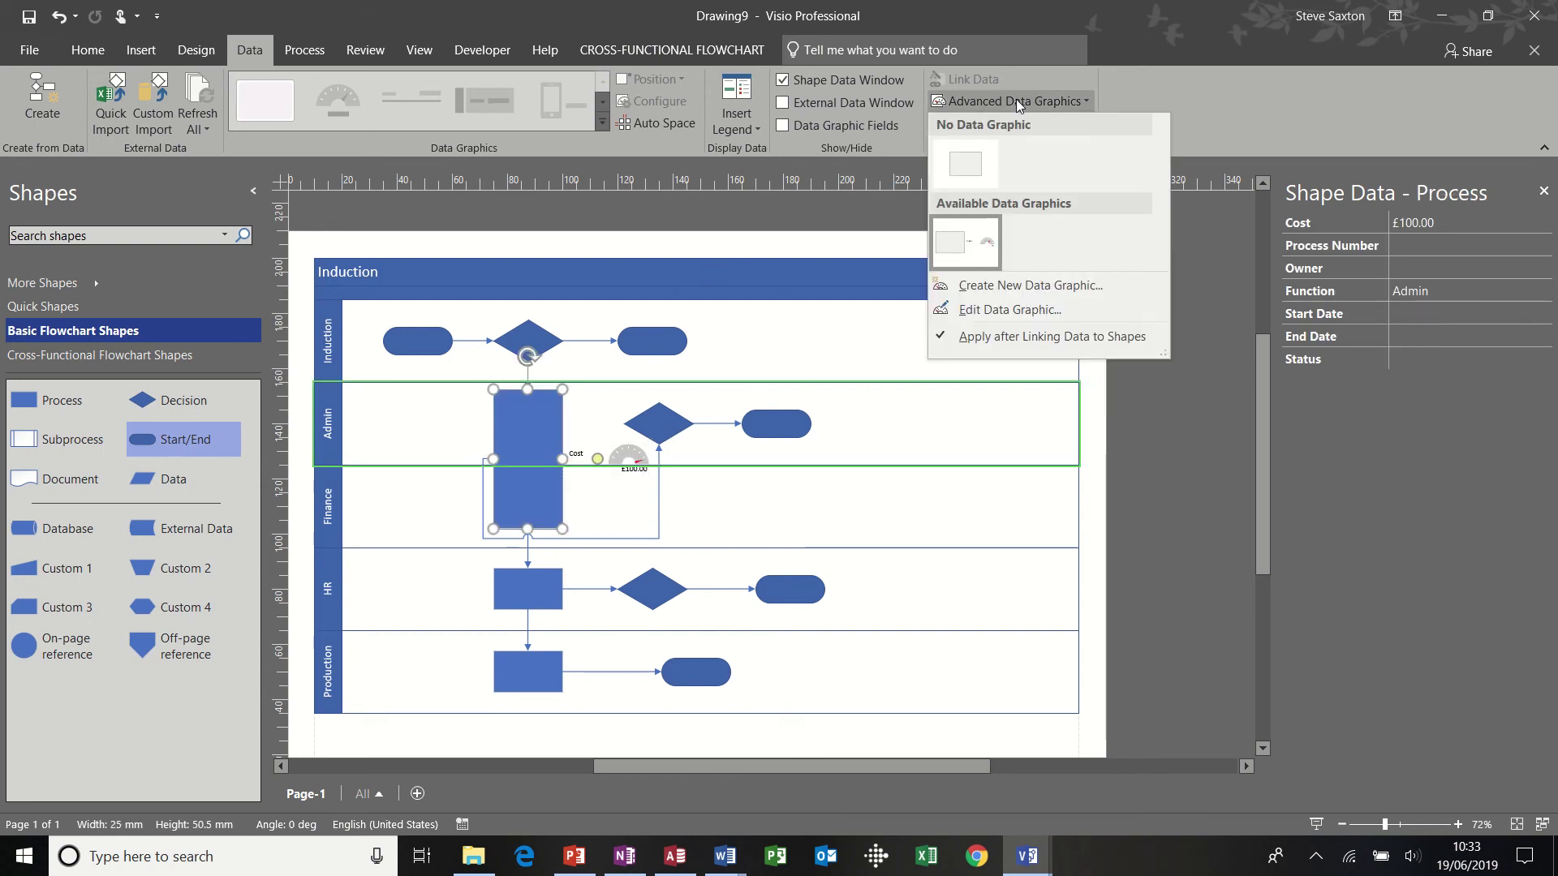
Step: Edit the data graphic so the speedometer sits at Horizontal Right, Vertical Top
left_click(1031, 314)
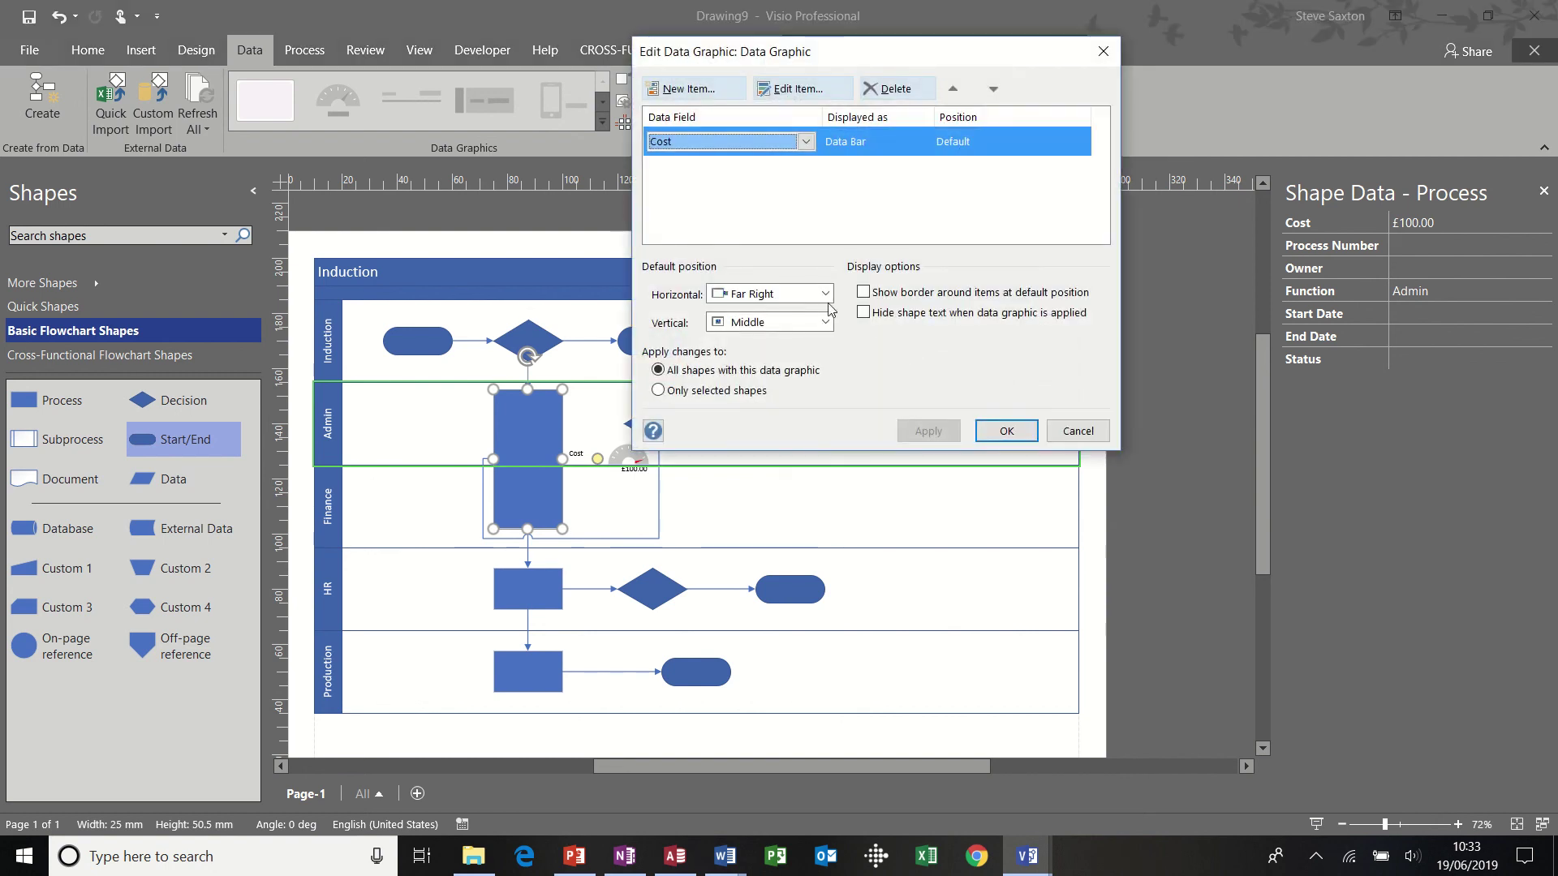
left_click(826, 297)
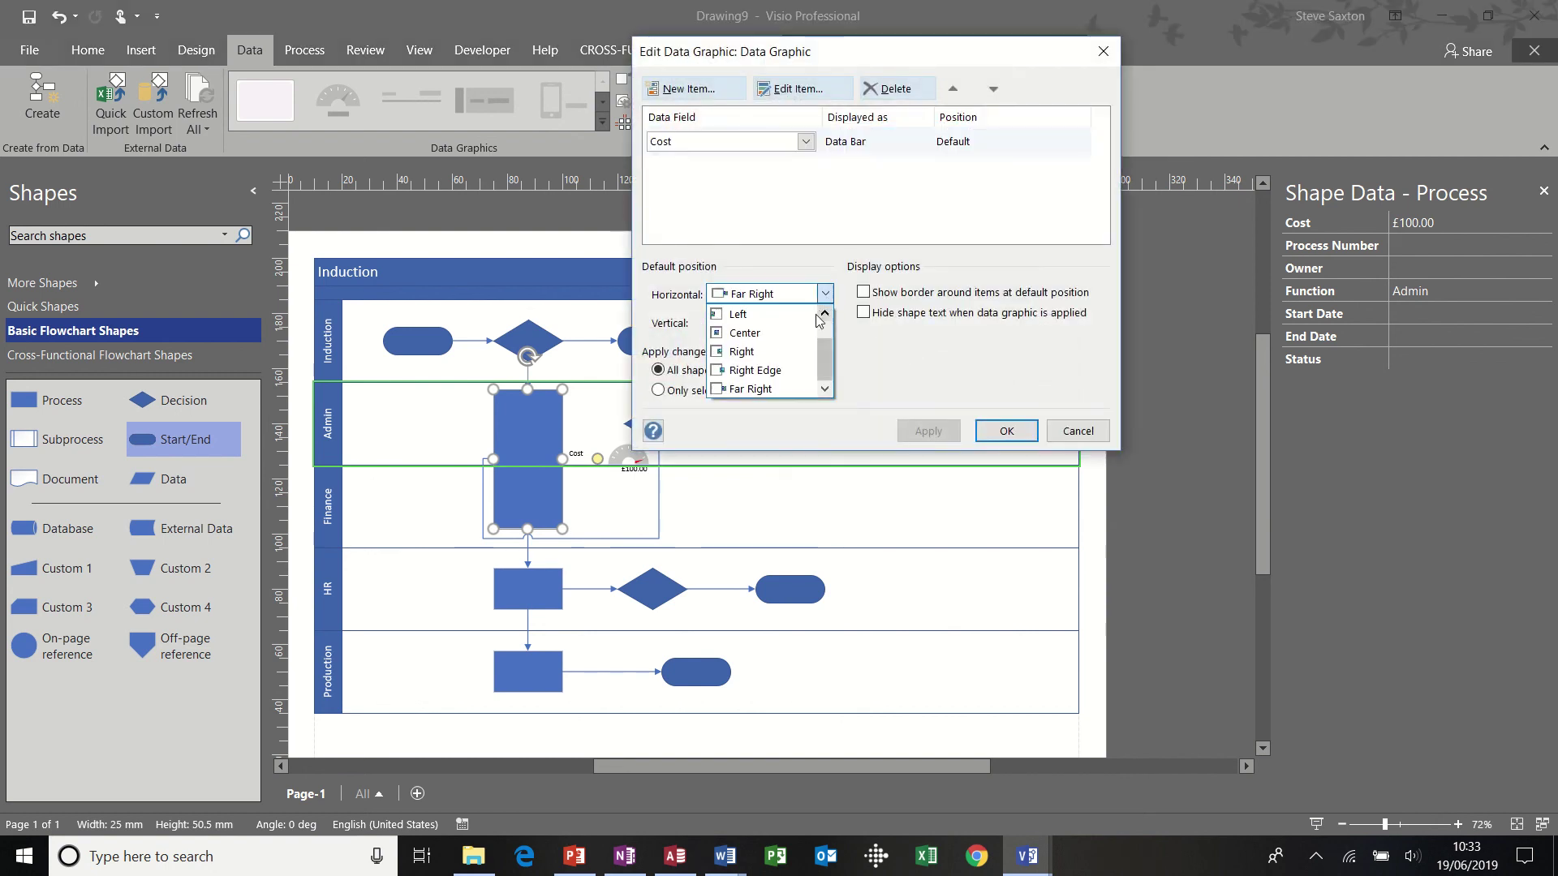
left_click(795, 341)
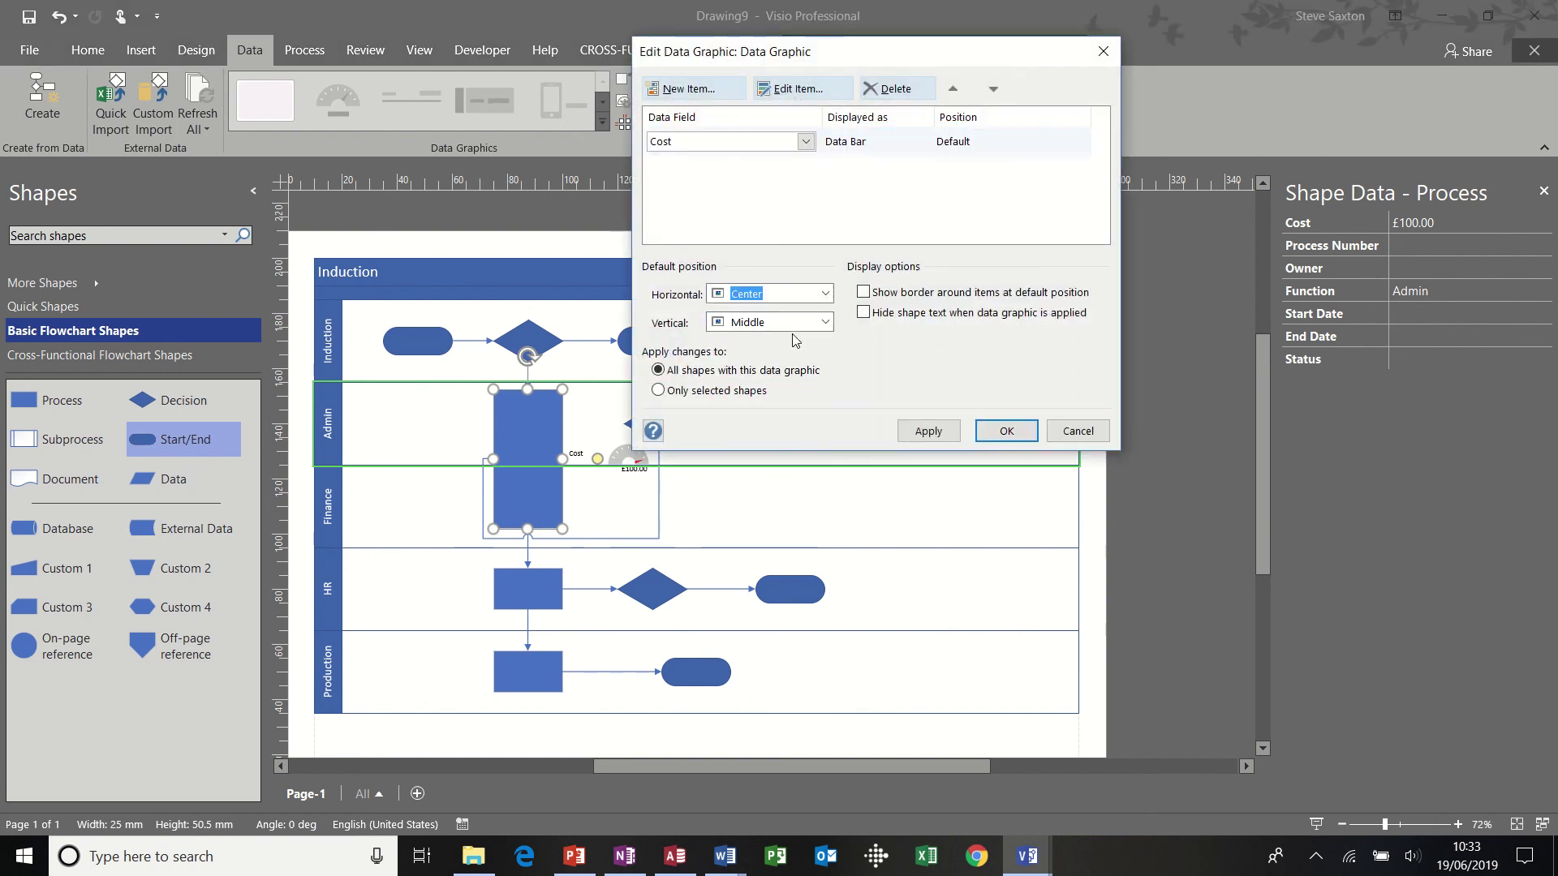
left_click(824, 294)
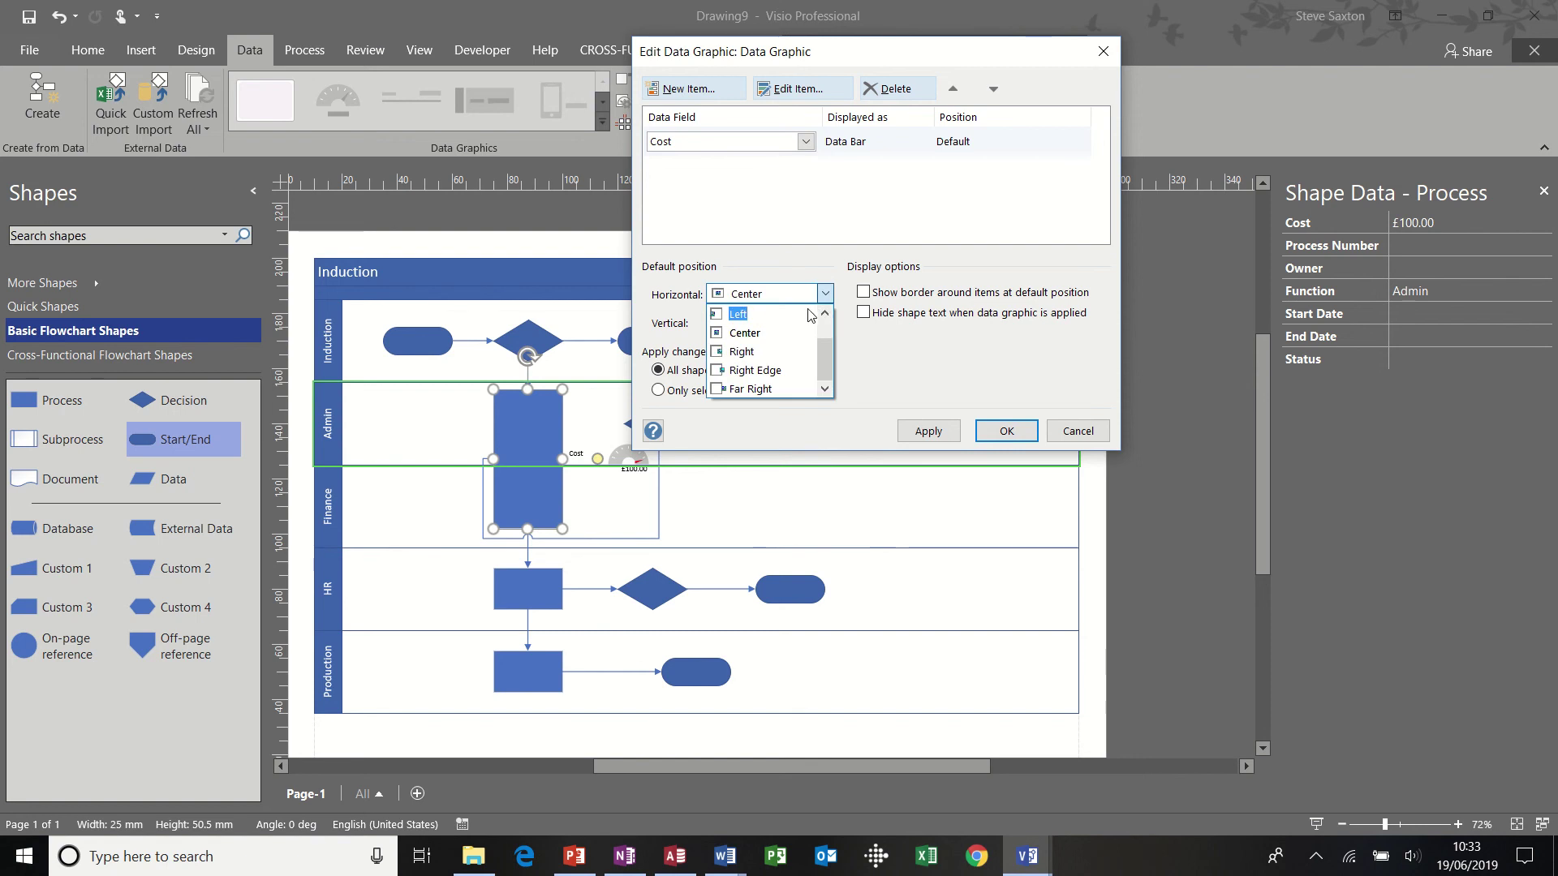
left_click(787, 351)
left_click(825, 323)
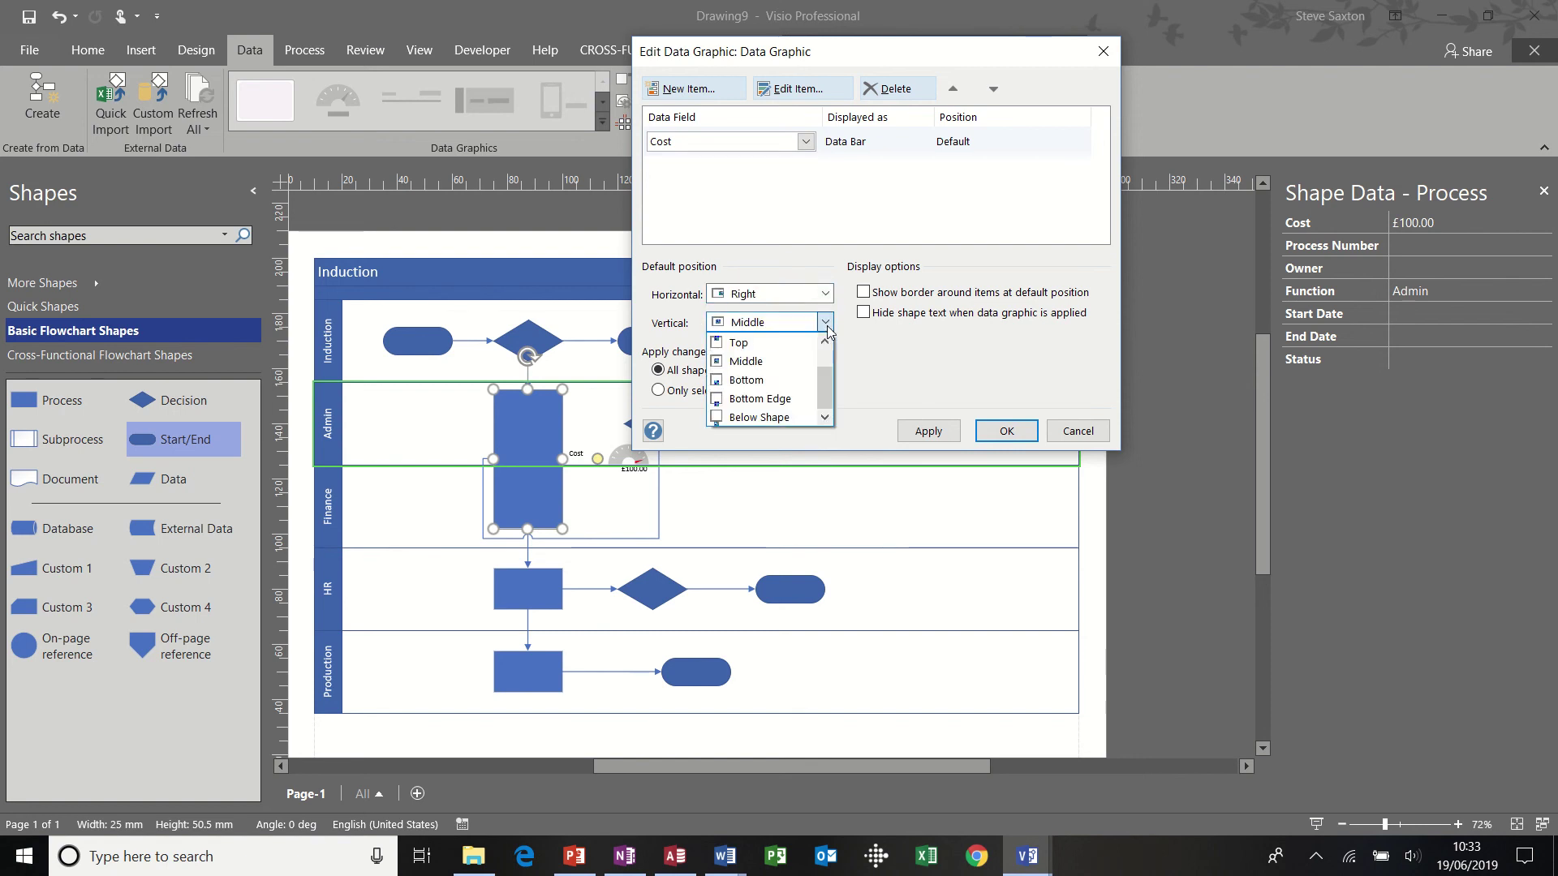
left_click(803, 349)
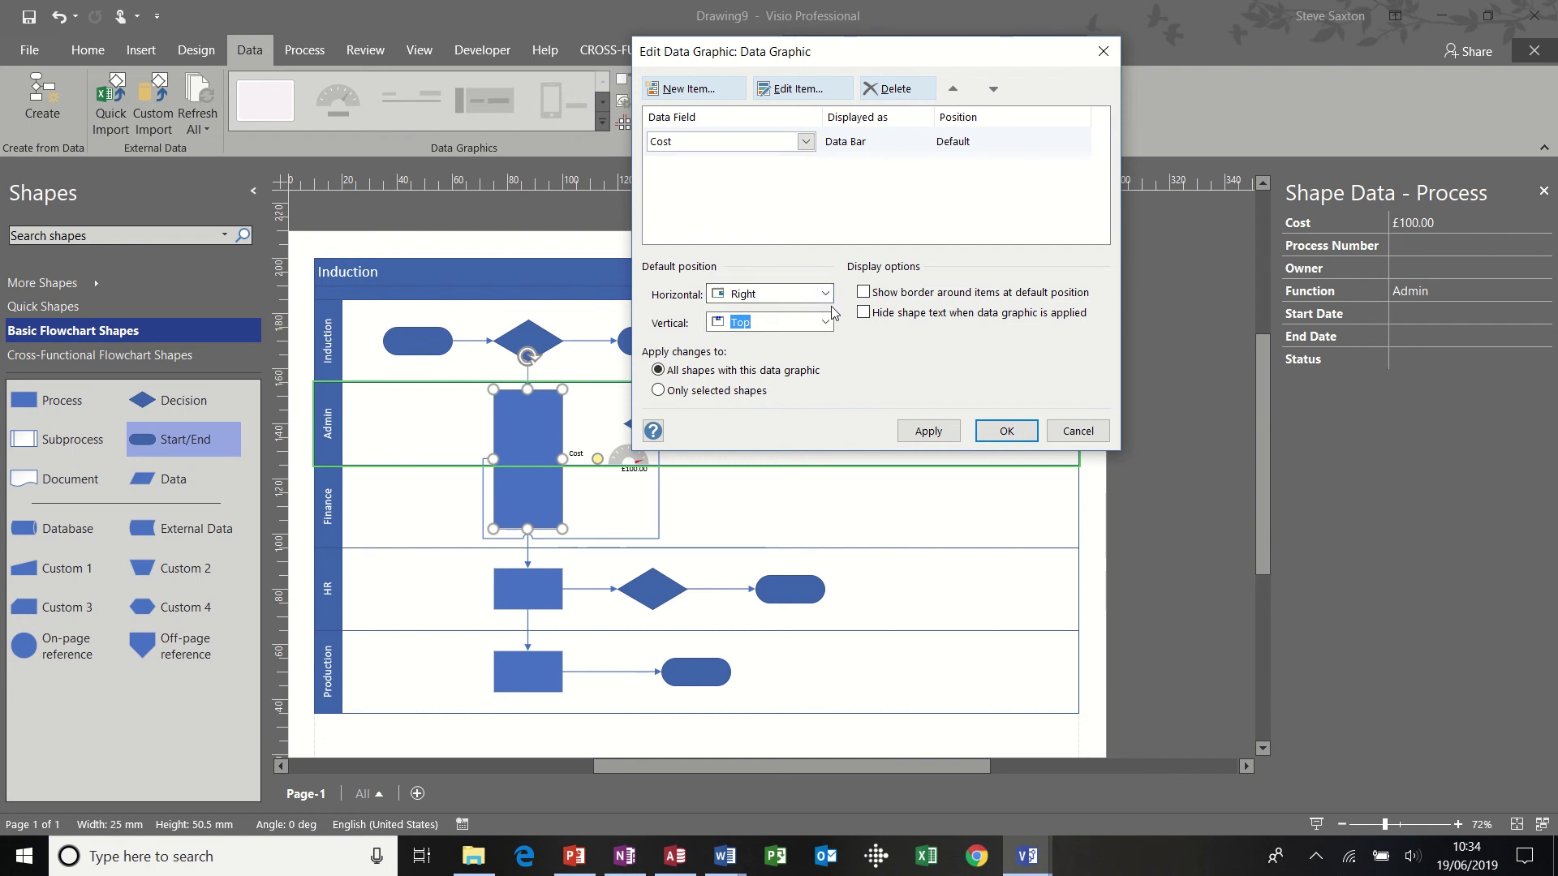
left_click(939, 431)
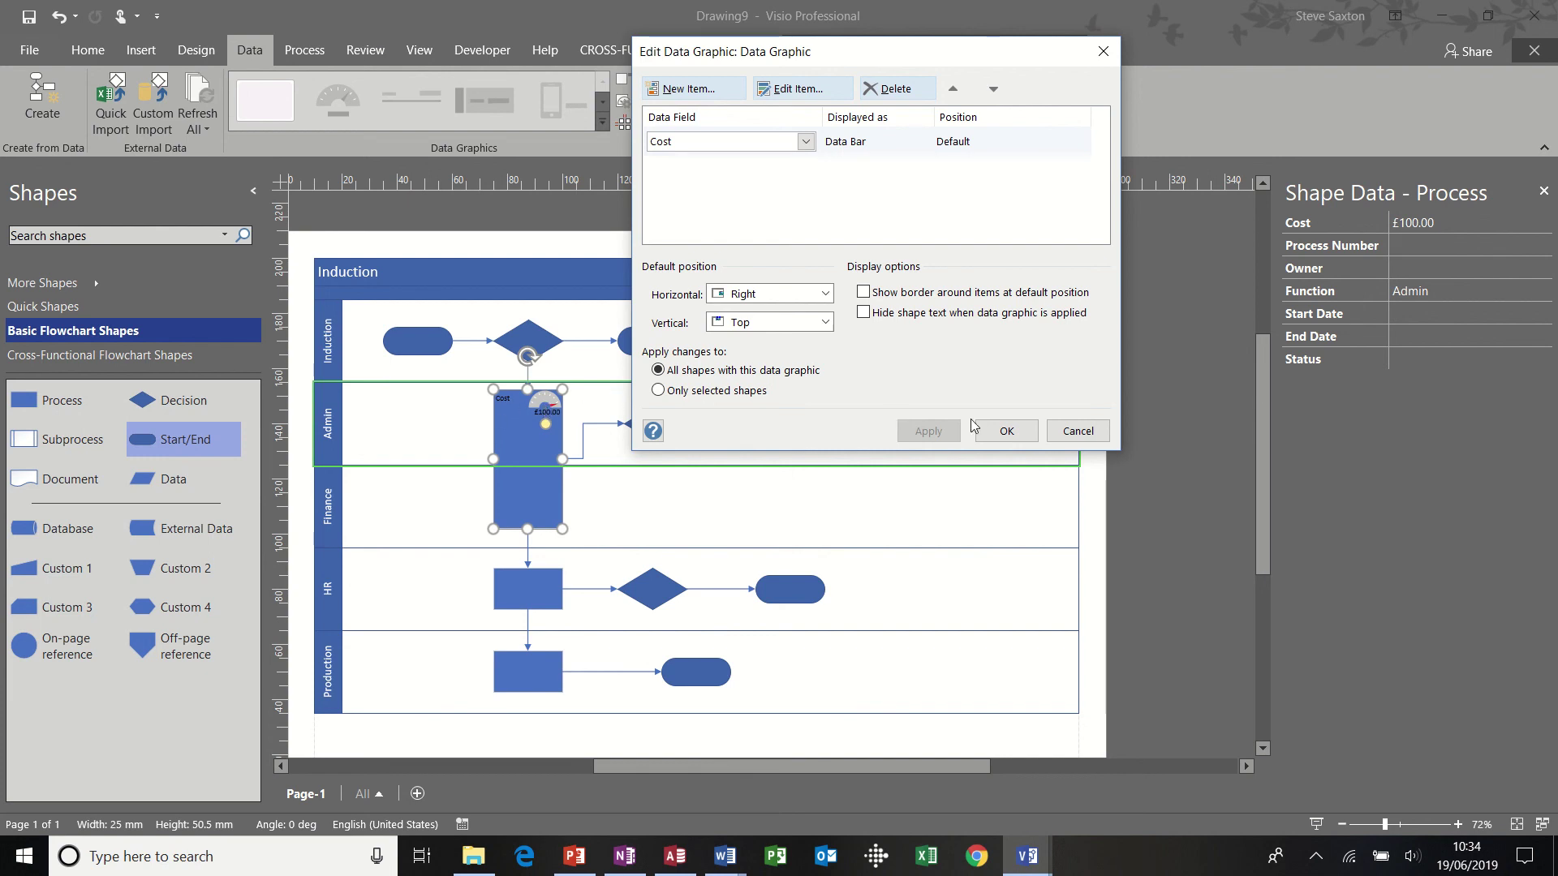
left_click(1003, 431)
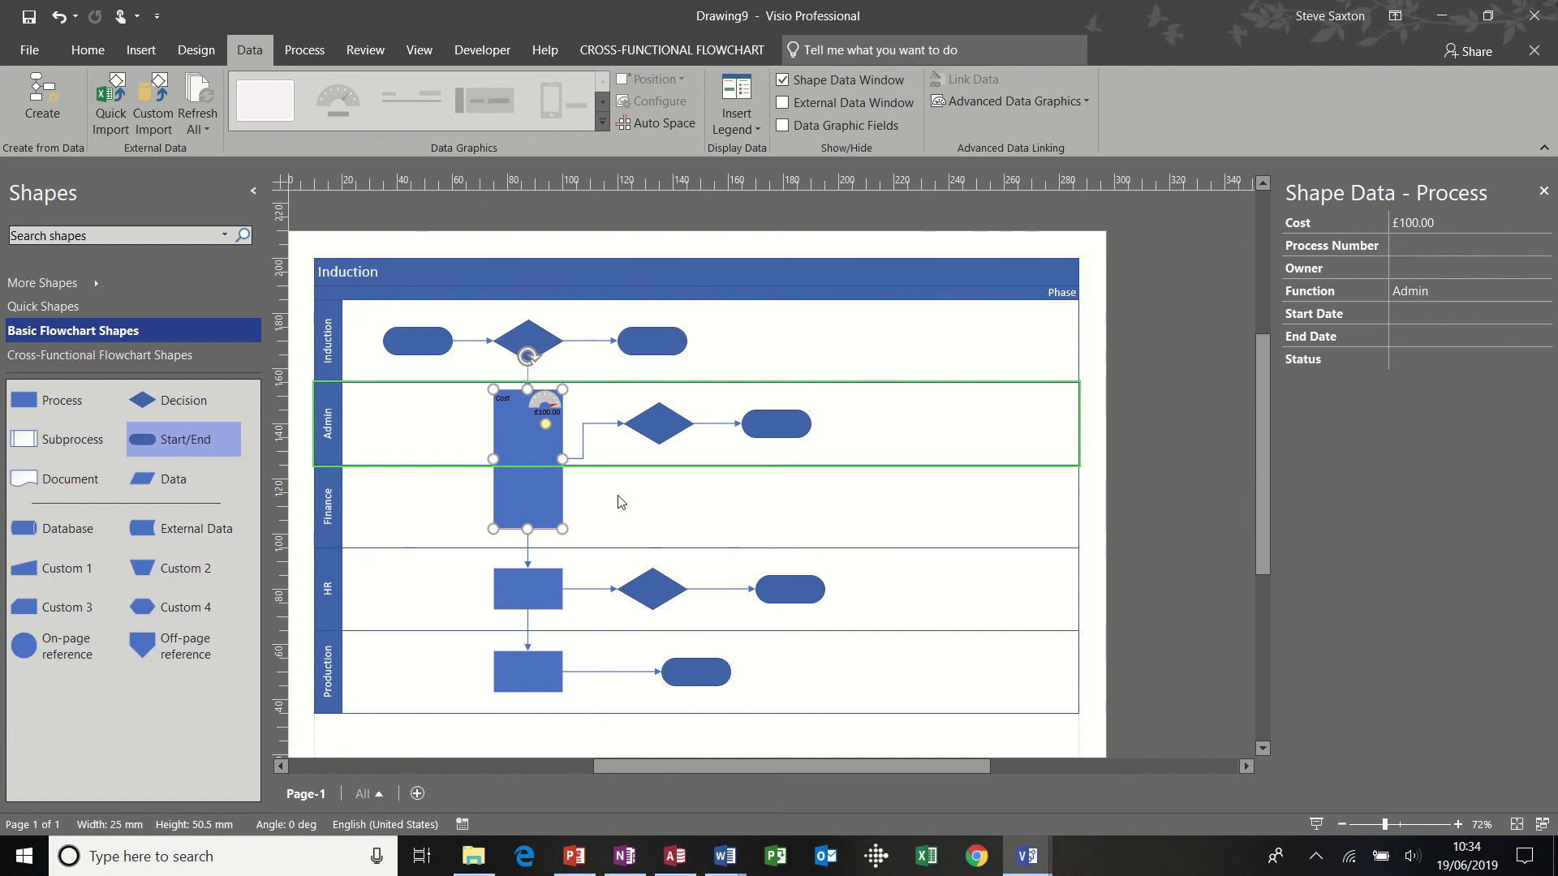
Step: Change the tall process shape's Cost to 45 so the gauge reads £45.00
left_click(917, 430)
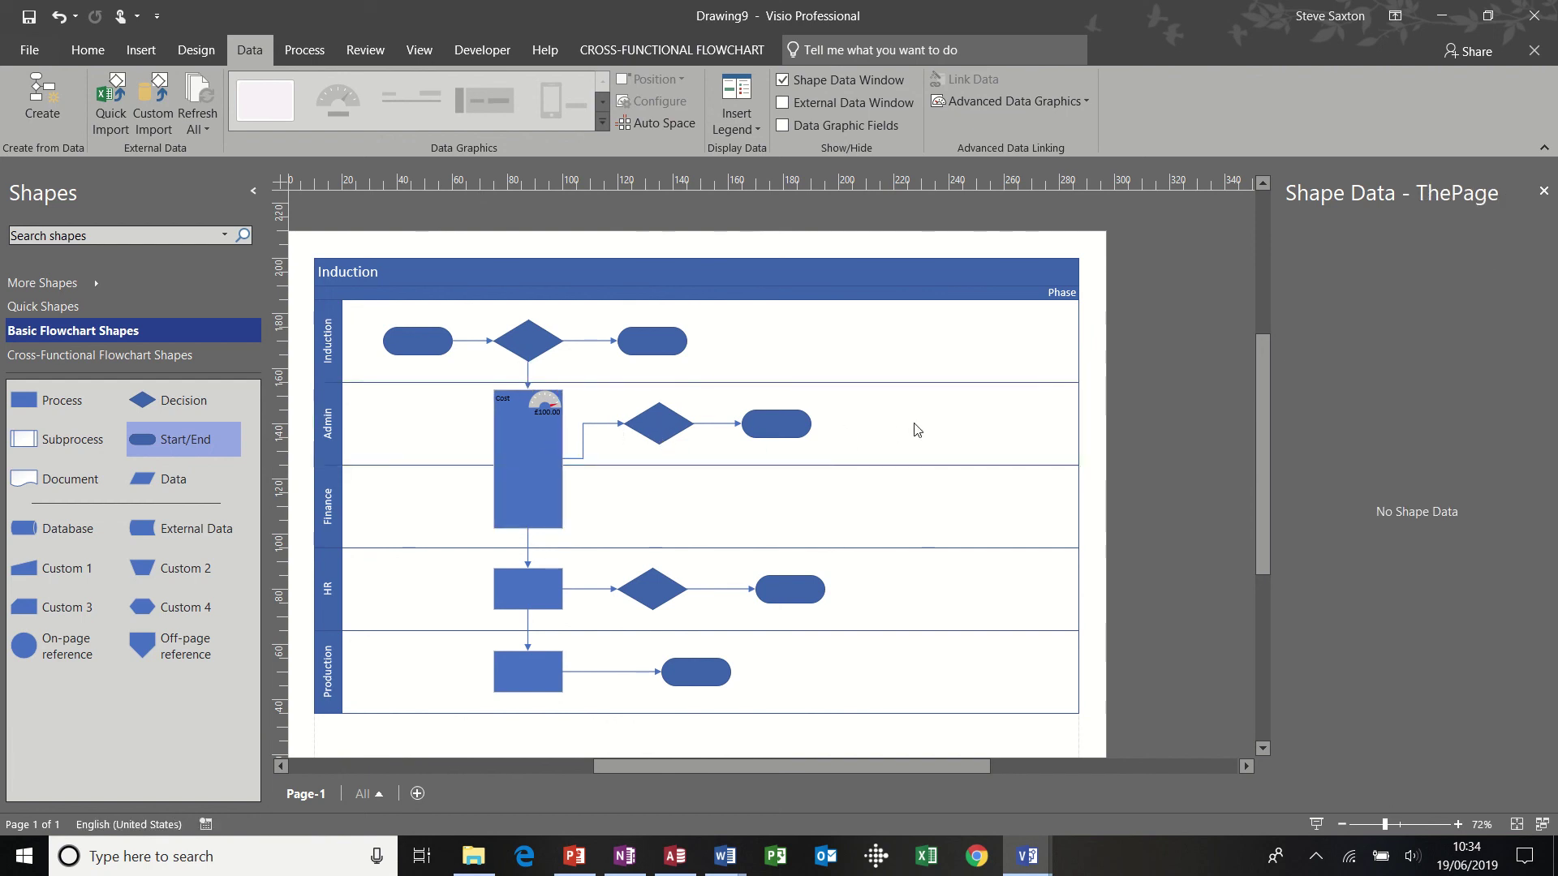
left_click(537, 434)
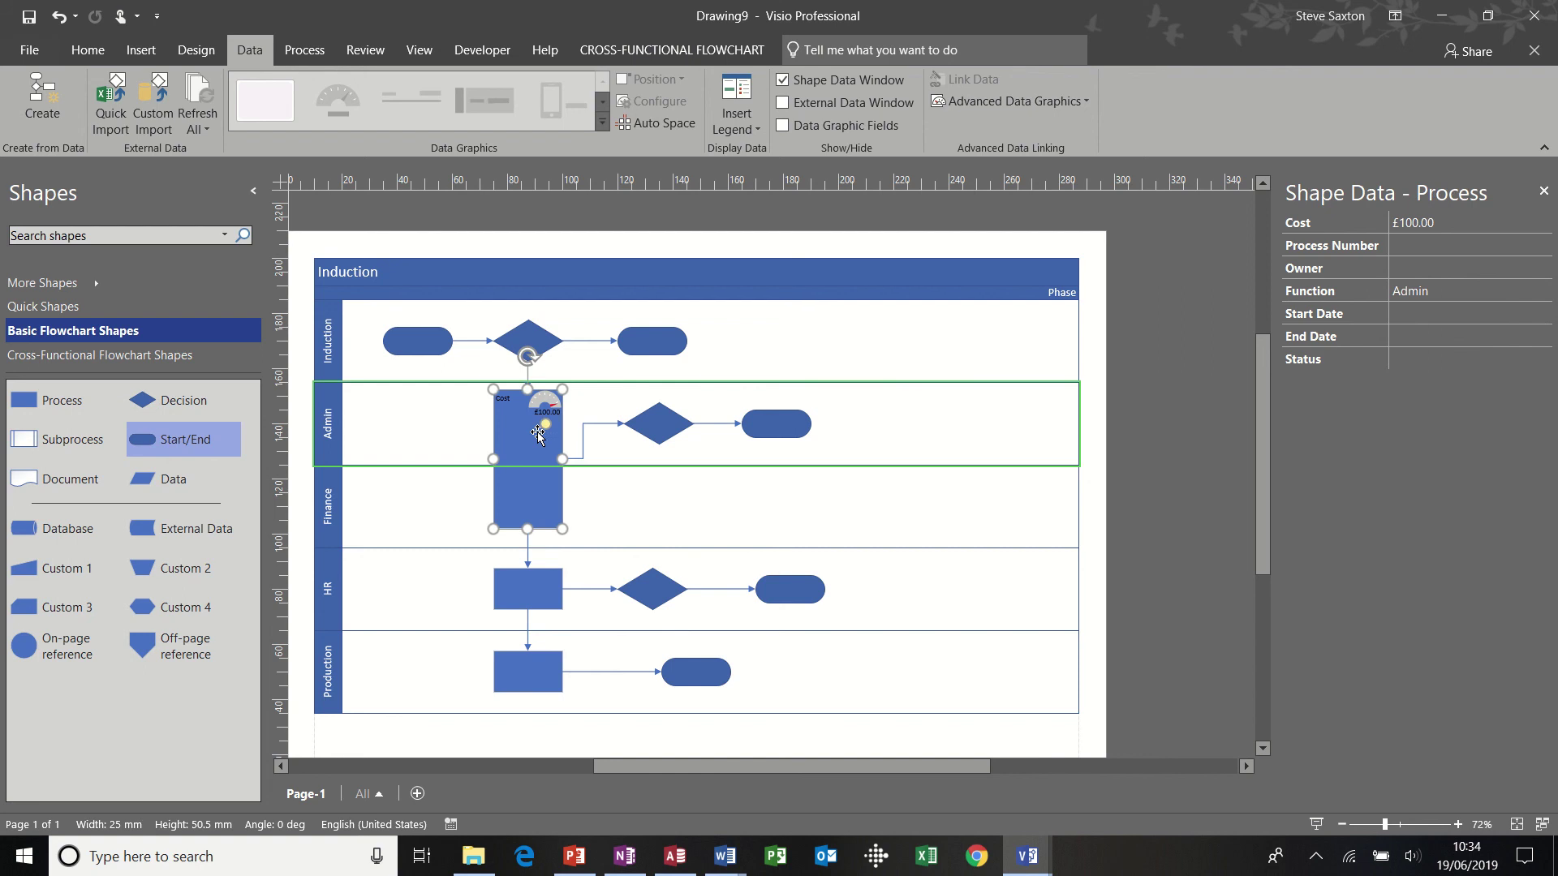
left_click(1439, 223)
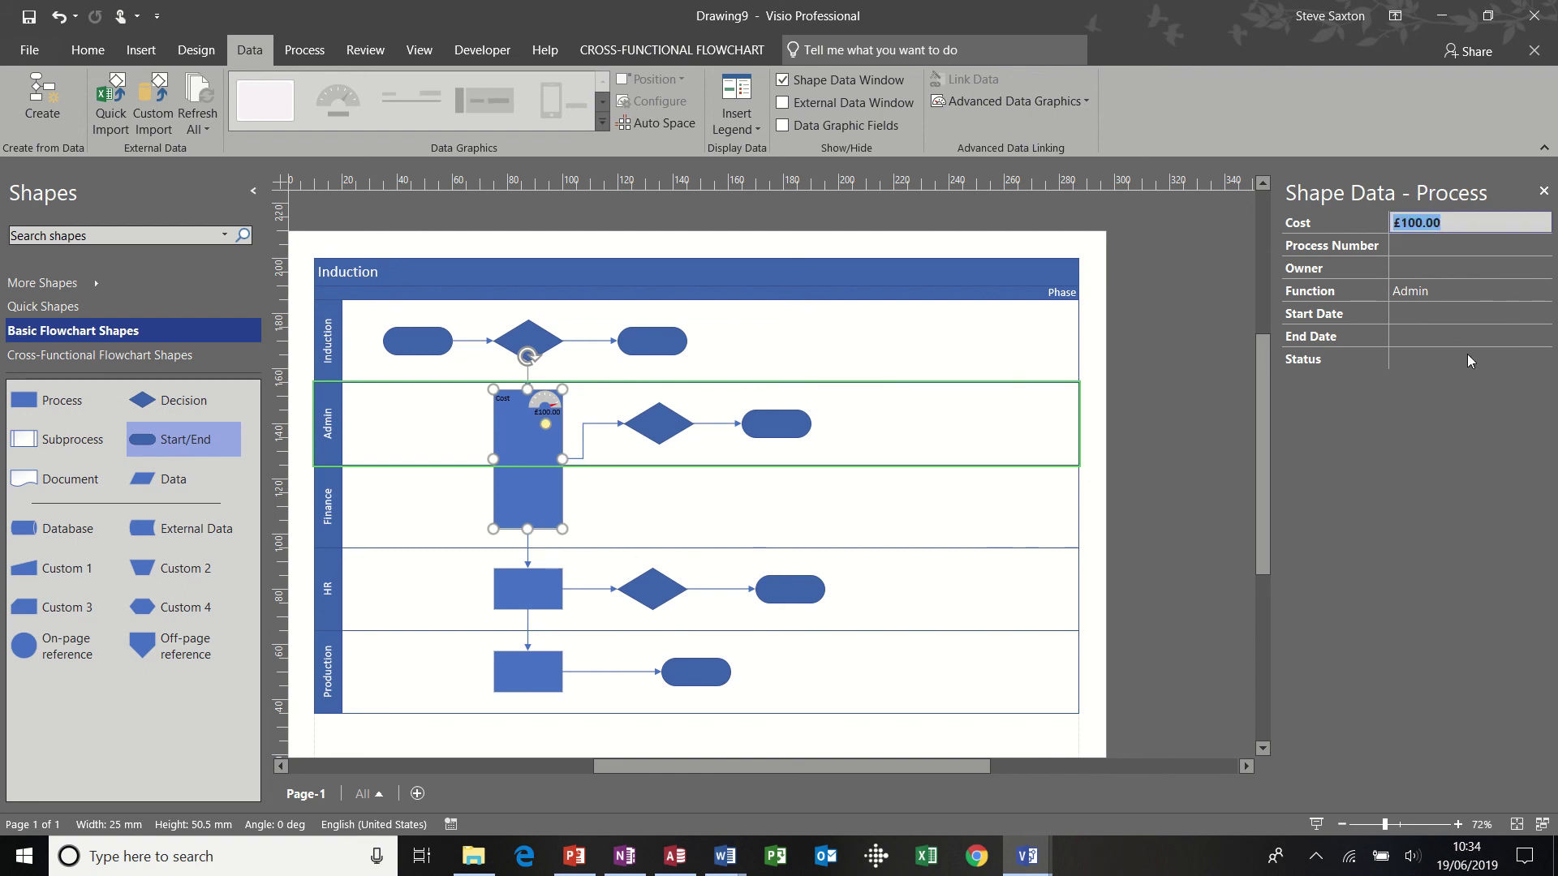
type("45")
left_click(1423, 245)
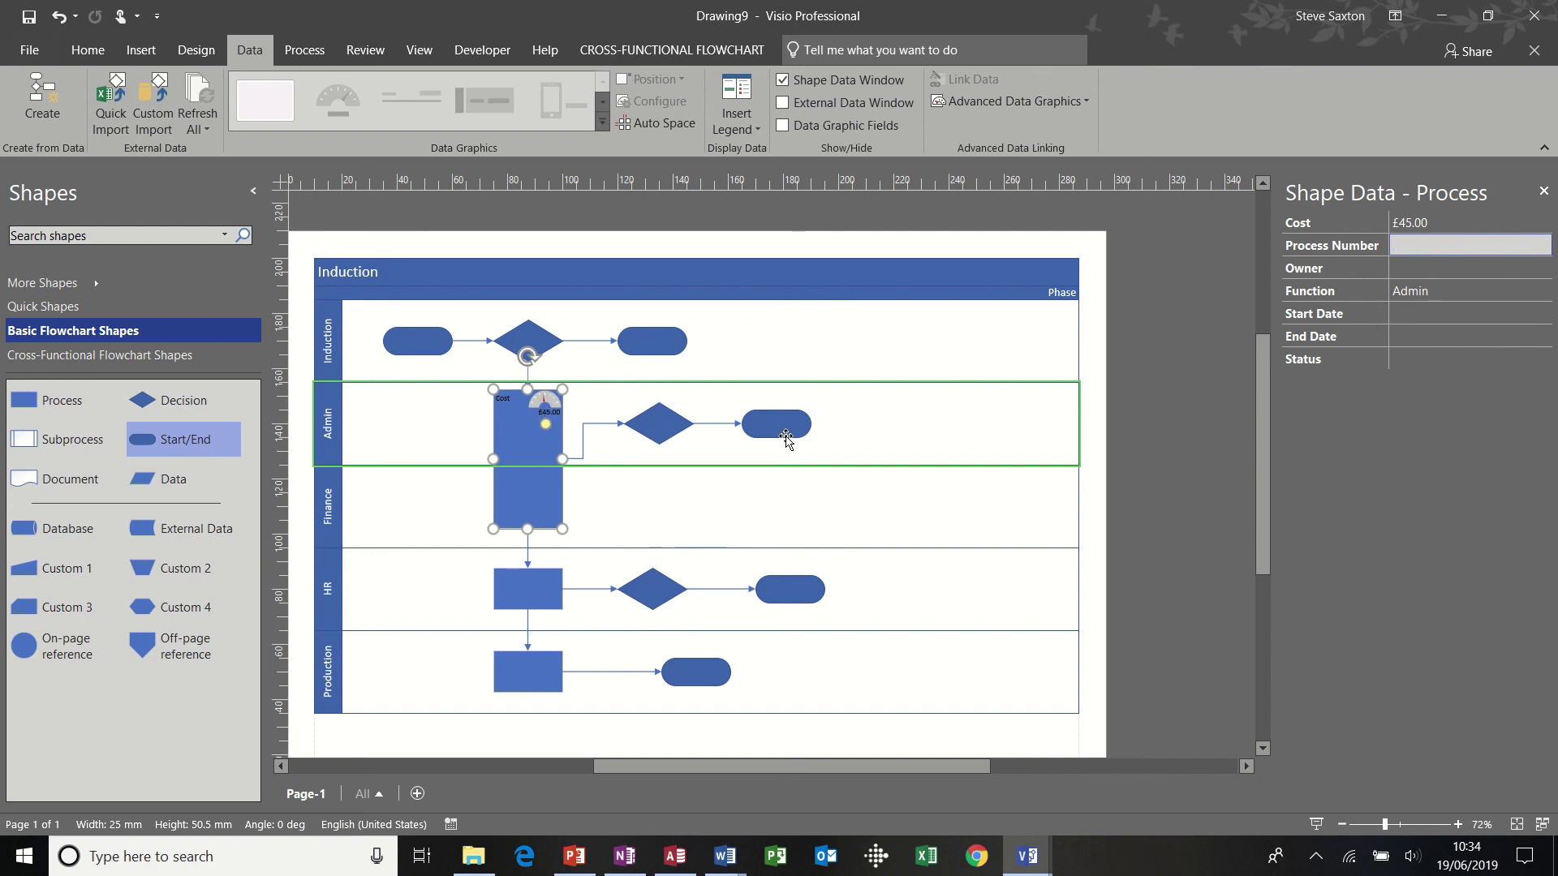
Step: Open Define Shape Data for the process shape and add a new field
right_click(530, 490)
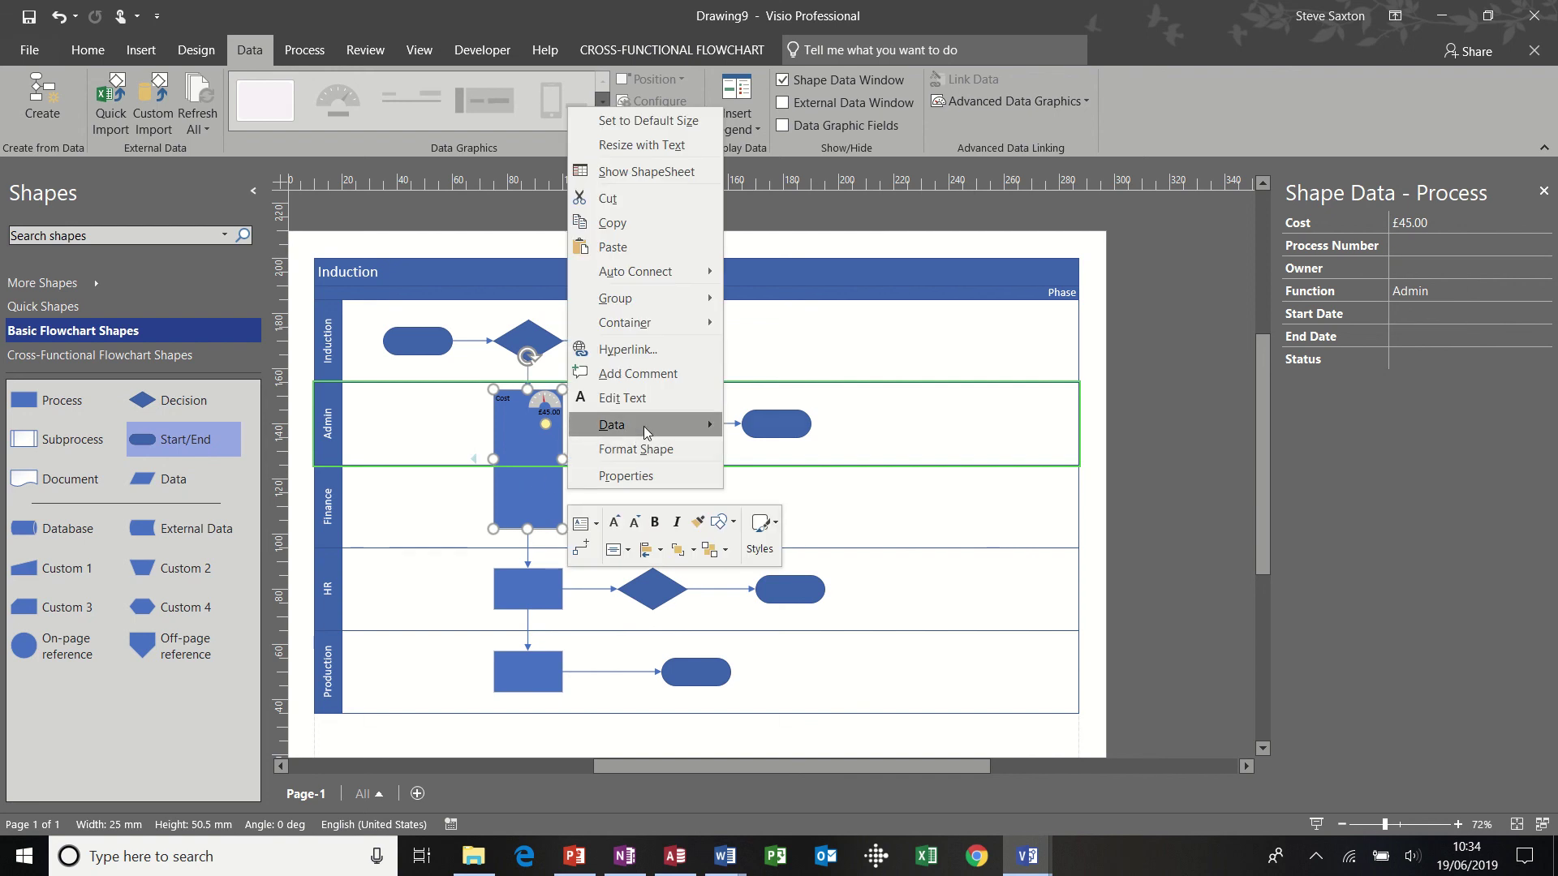
mouse_move(644, 426)
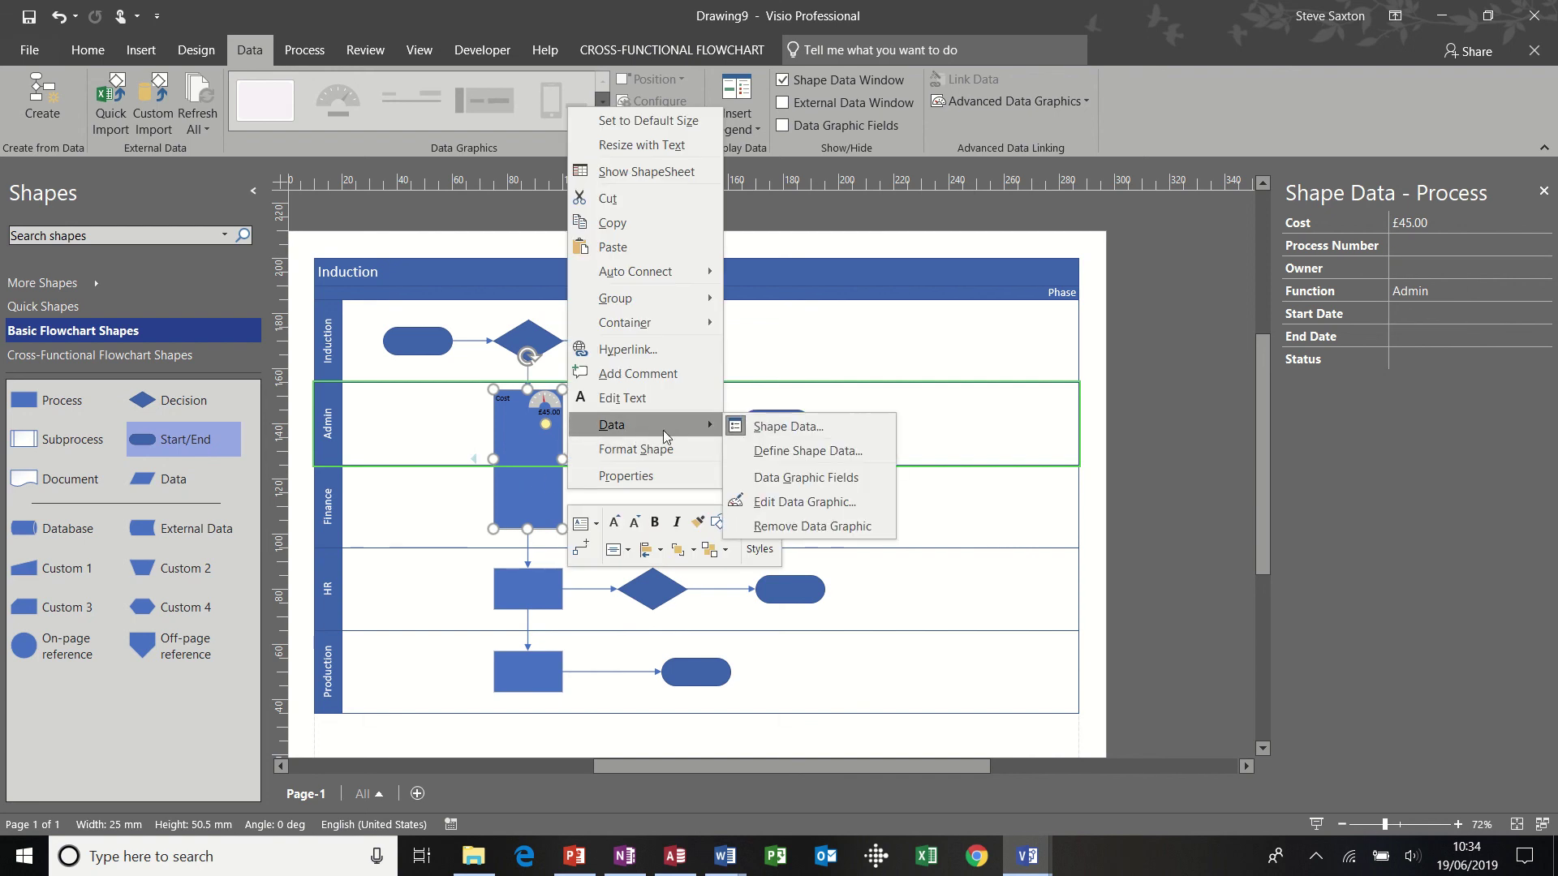
left_click(786, 452)
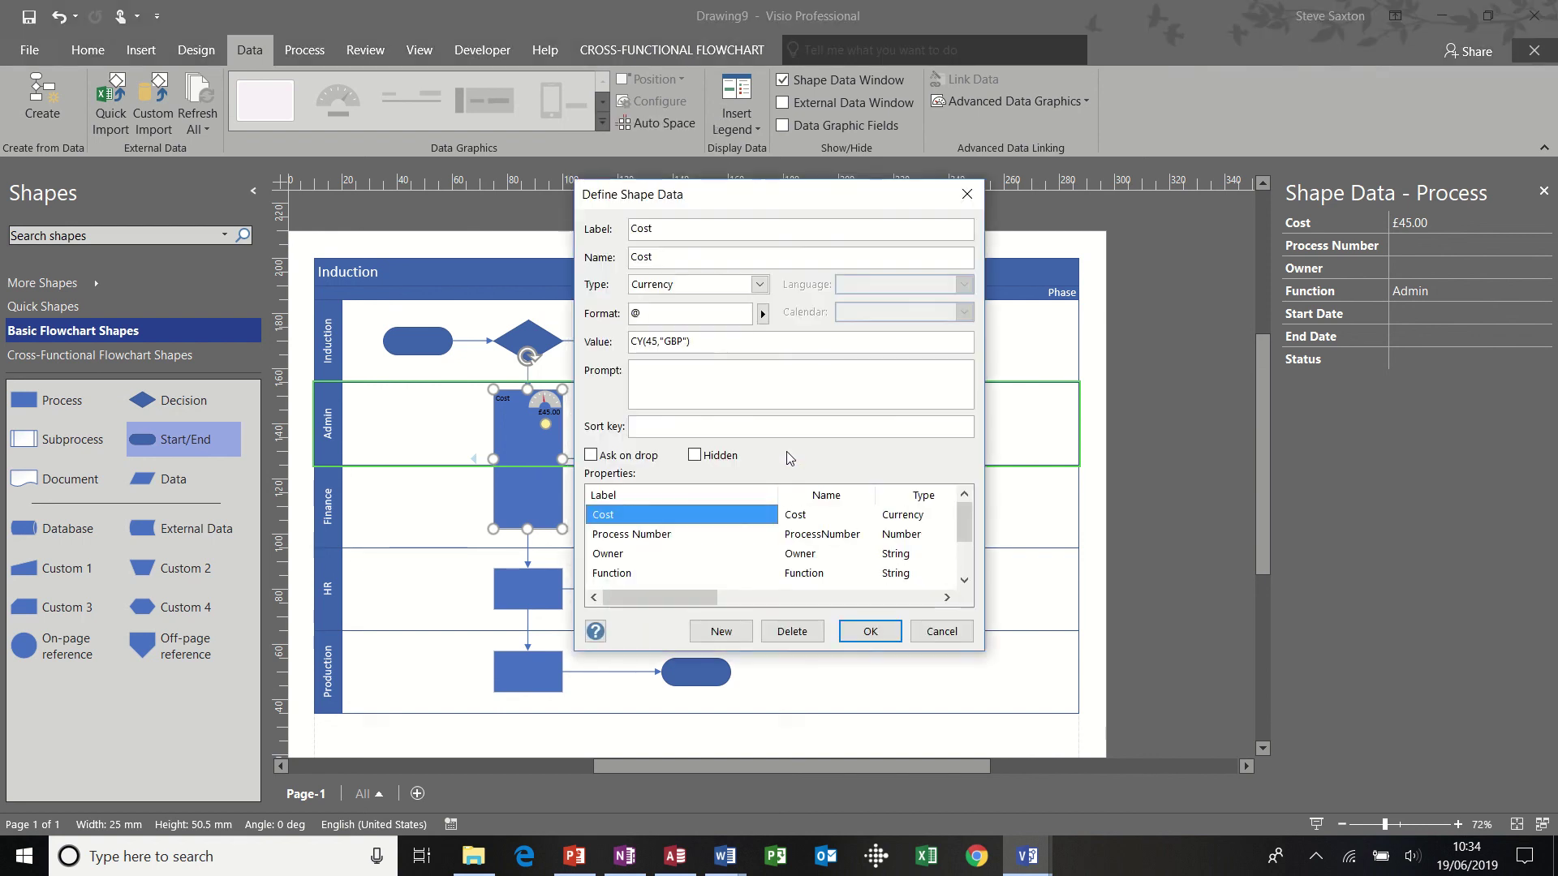
left_click(721, 632)
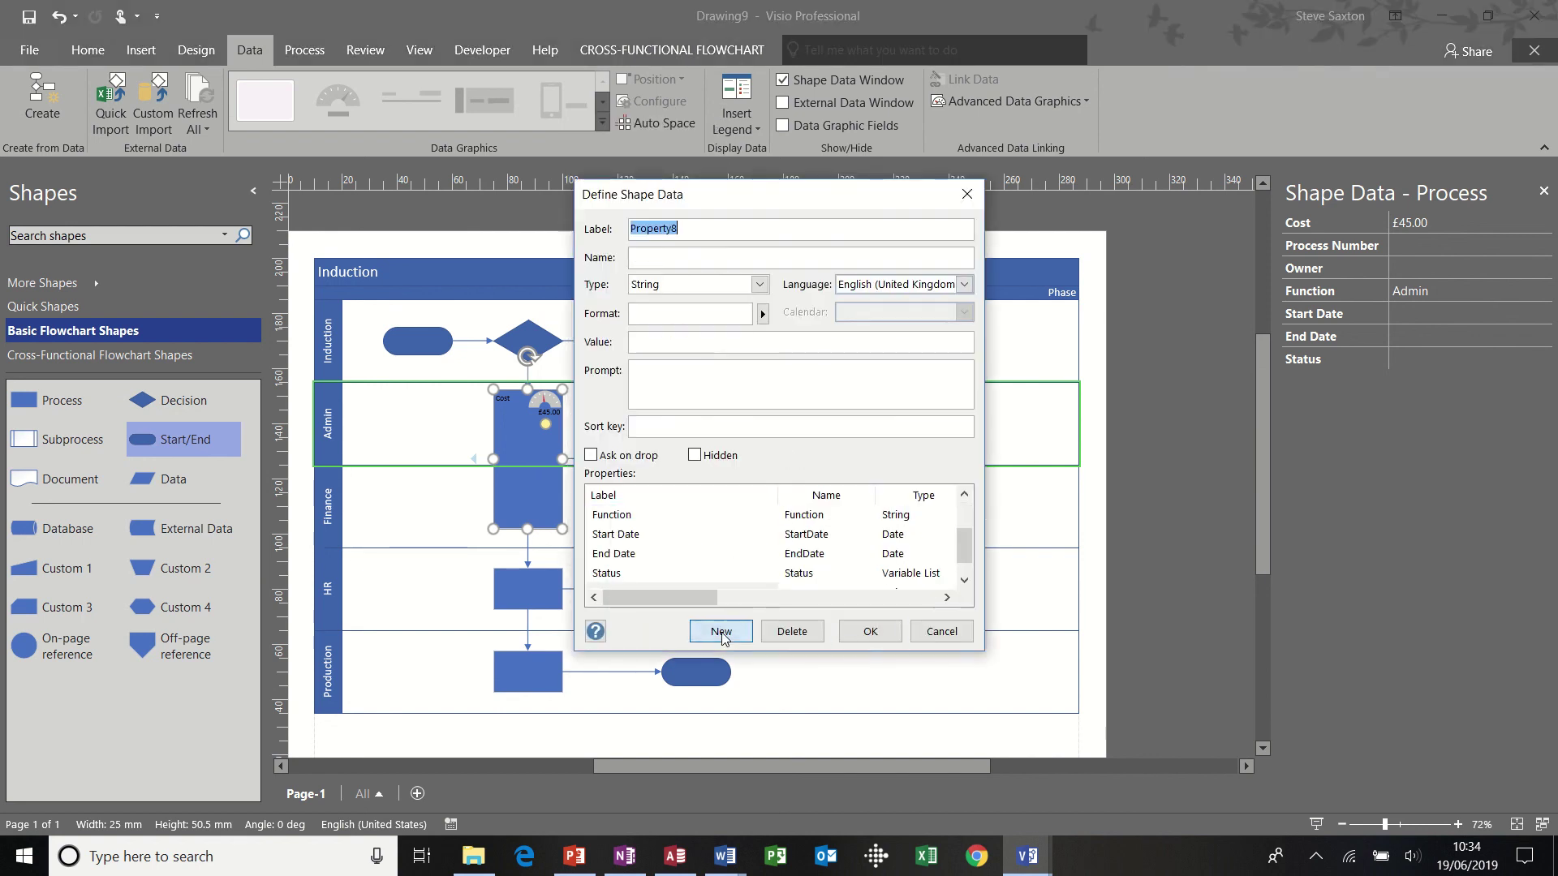
Step: Label the new field Test, keep its type as String, and save it
type("Test")
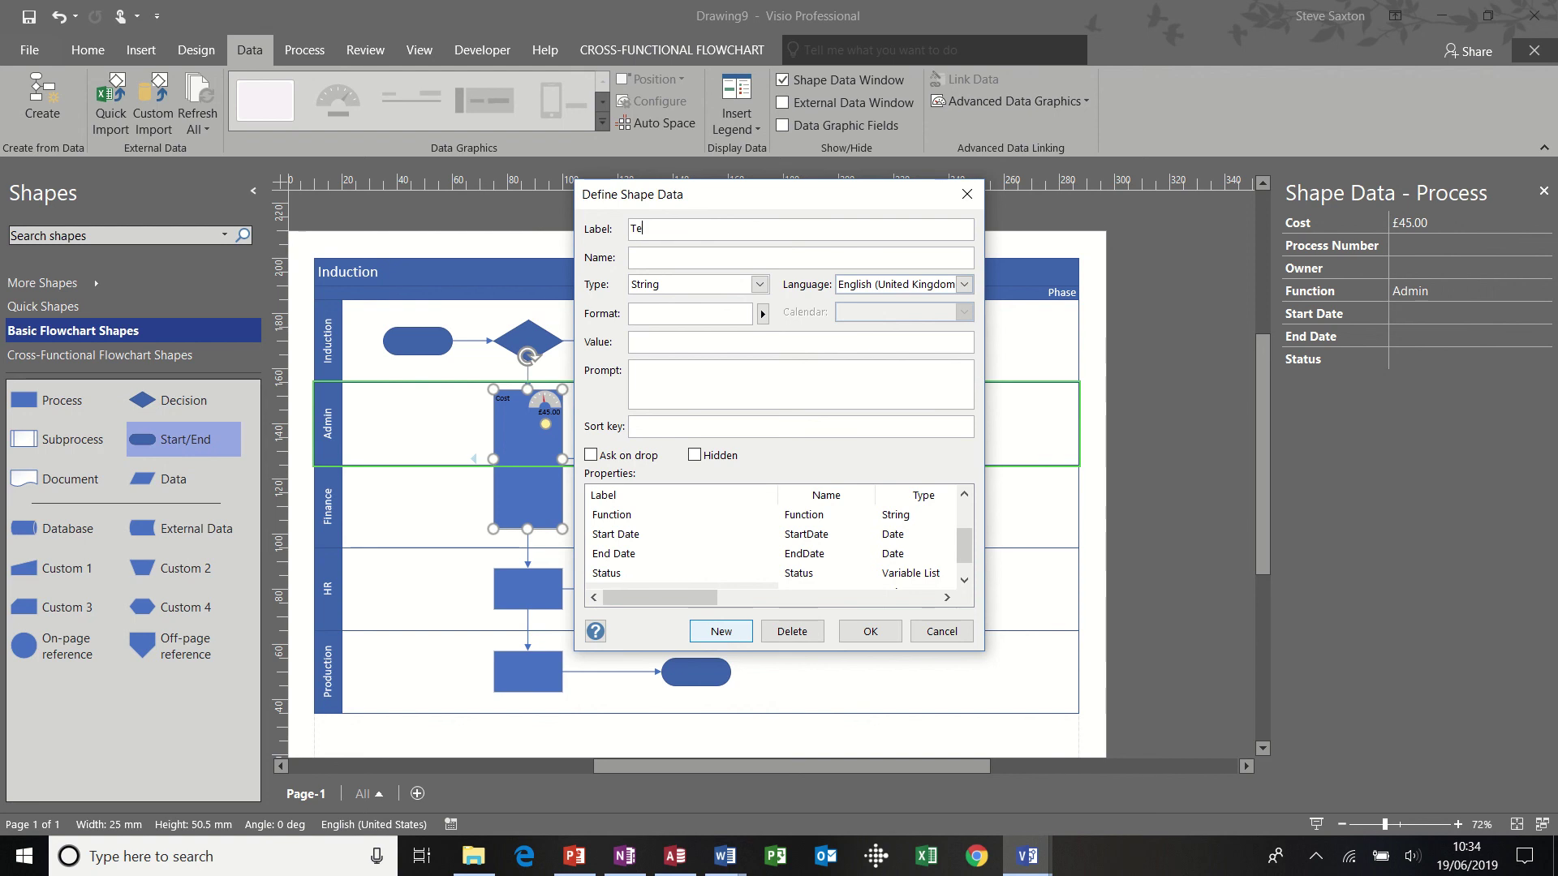
left_click(705, 258)
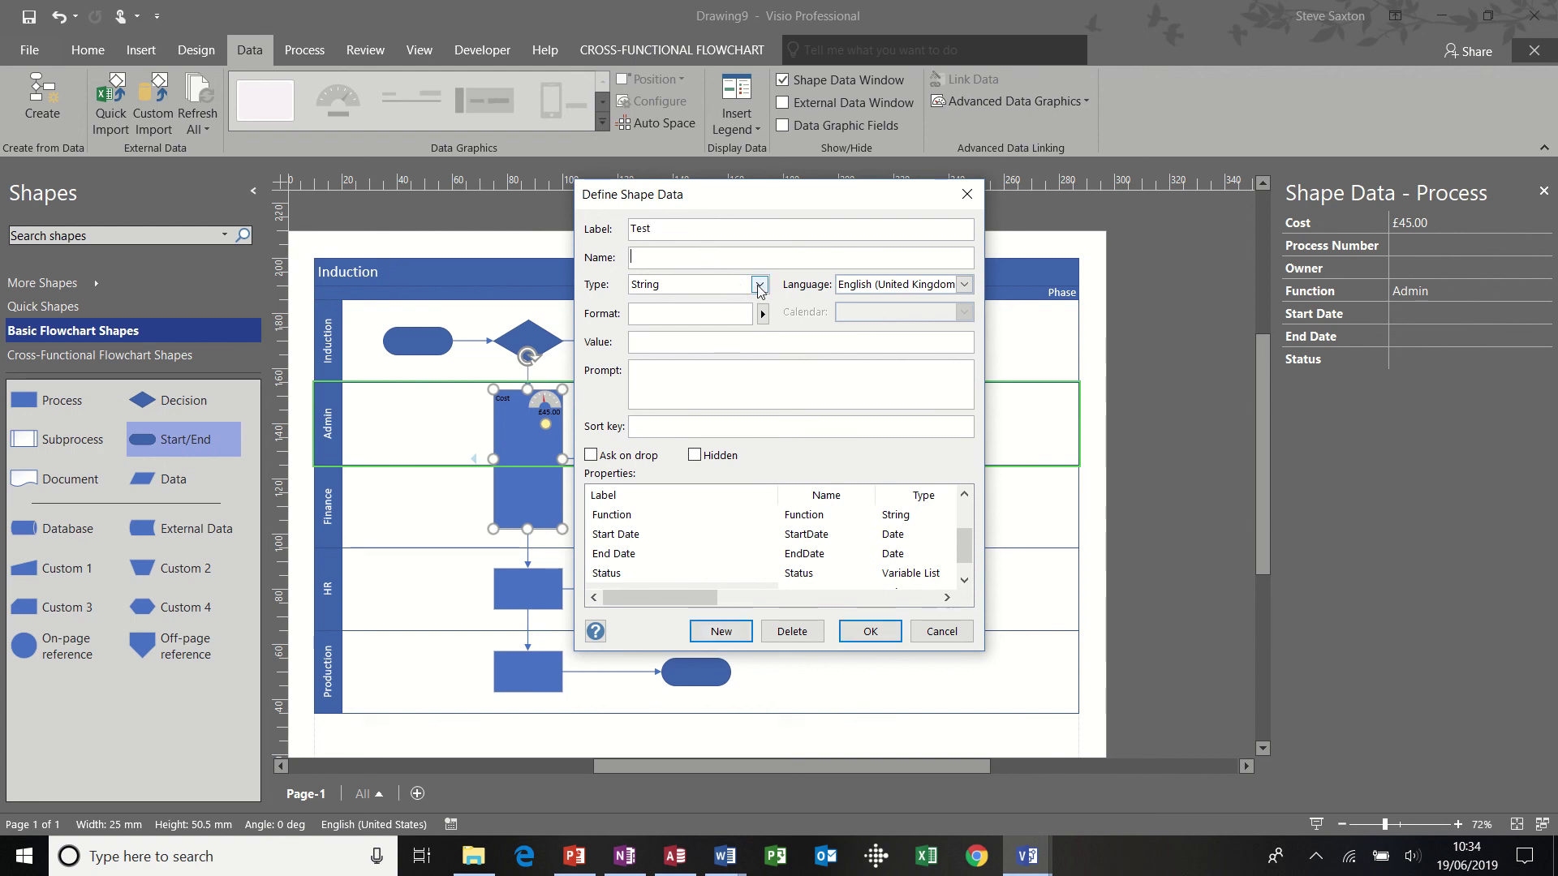
left_click(762, 317)
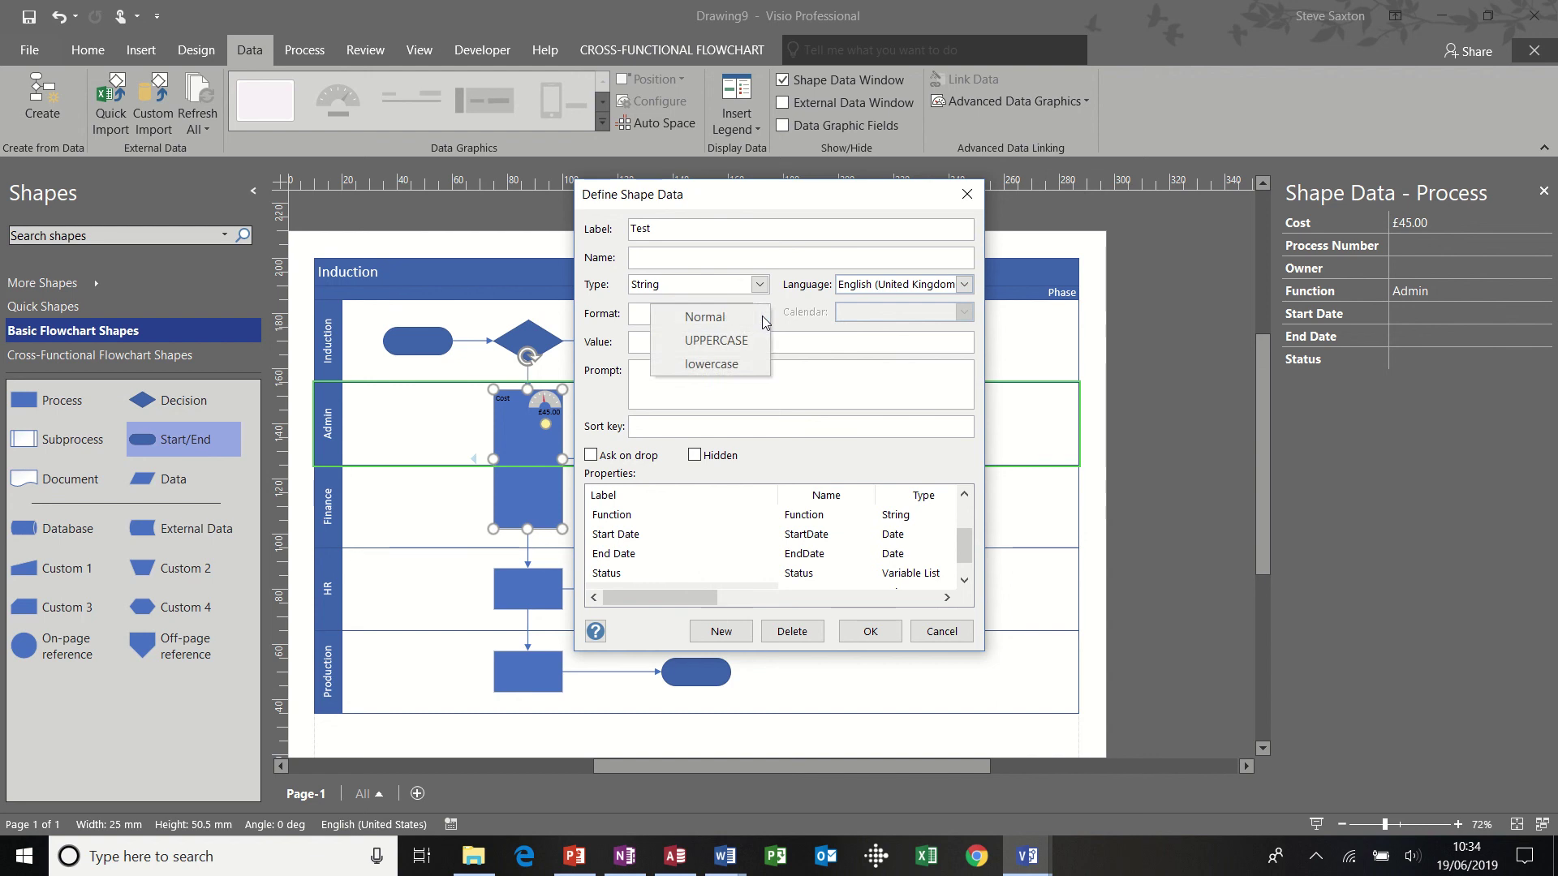
left_click(722, 316)
left_click(761, 285)
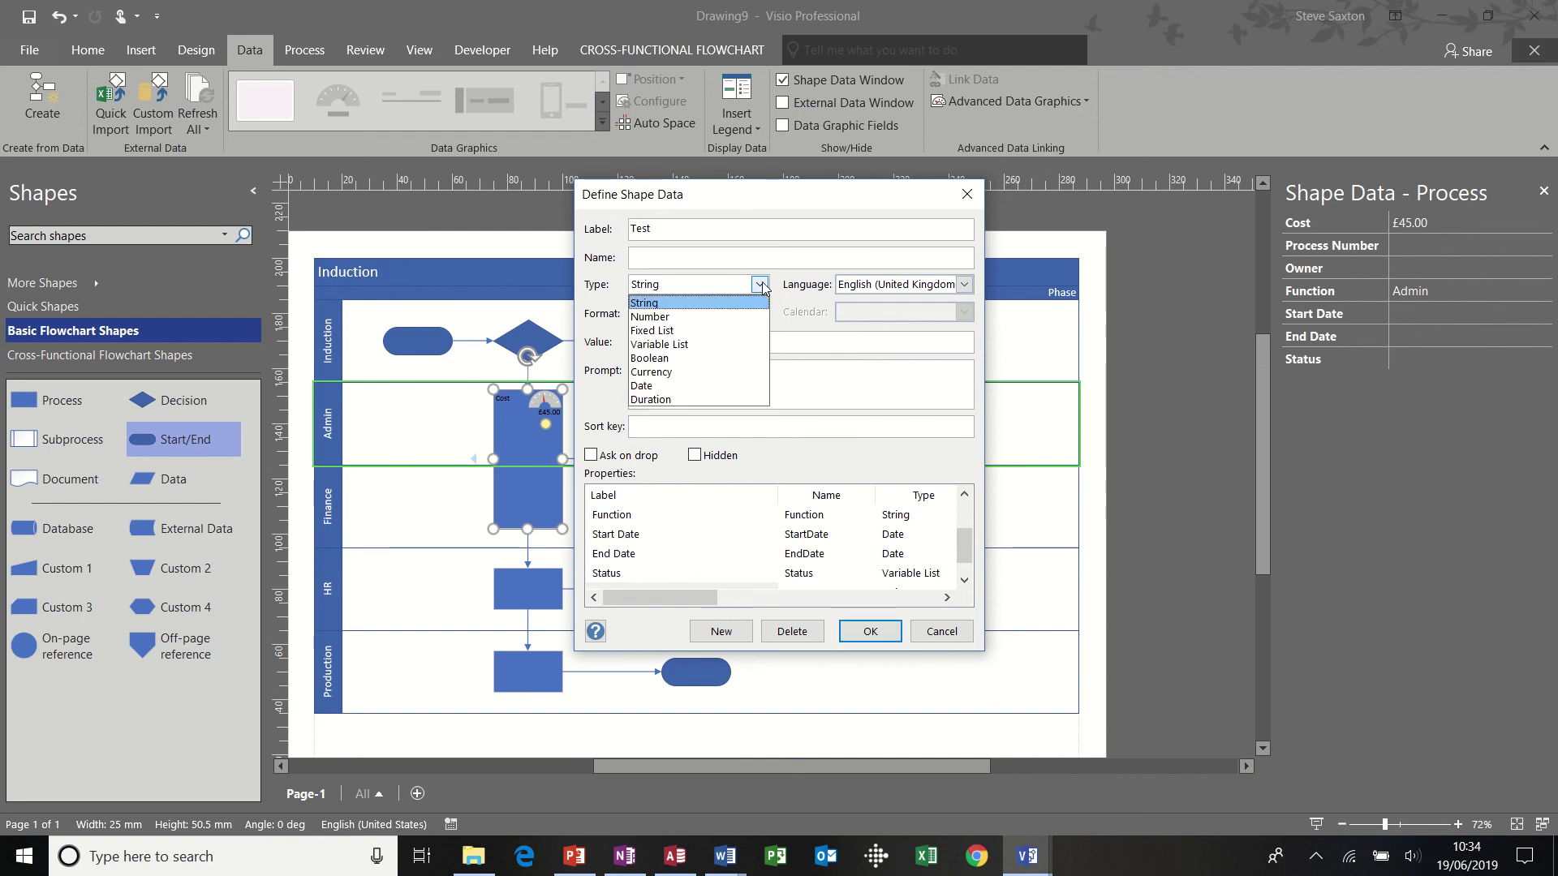
left_click(731, 302)
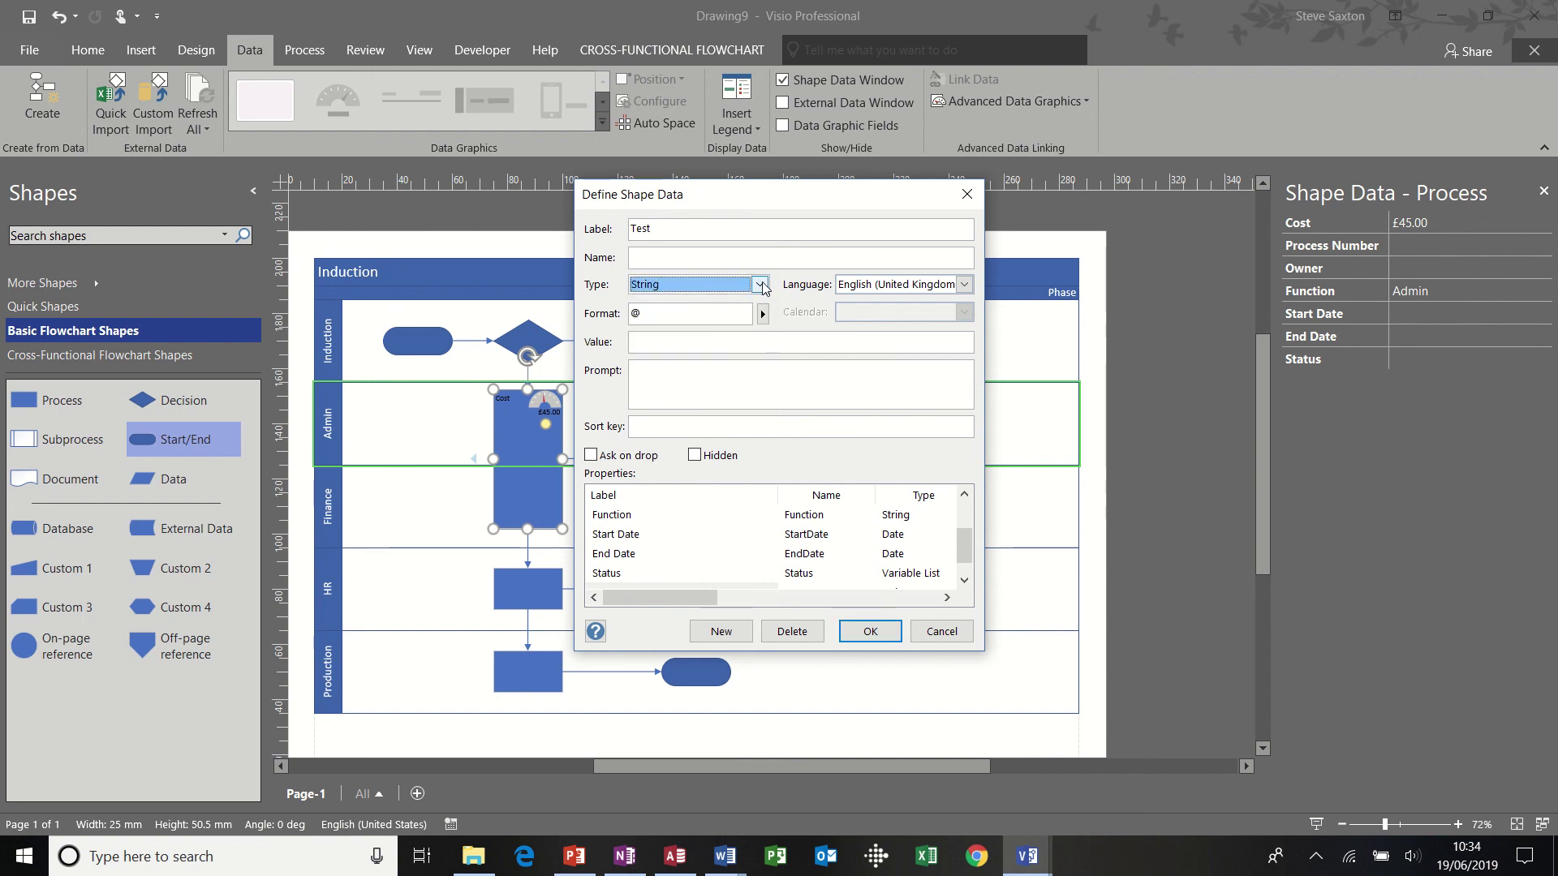
left_click(681, 382)
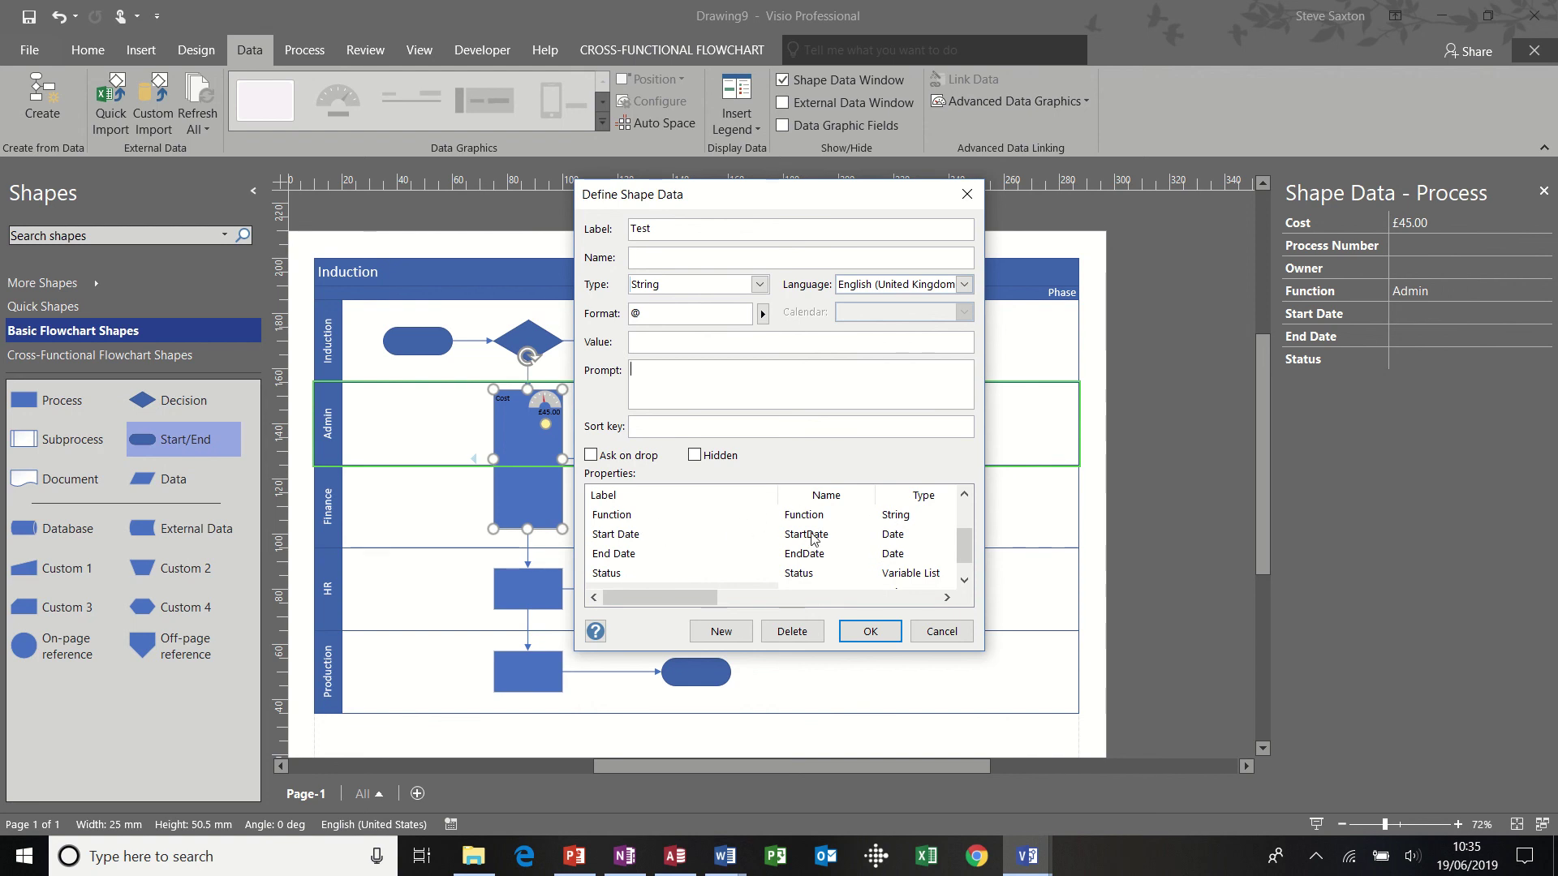
left_click(870, 631)
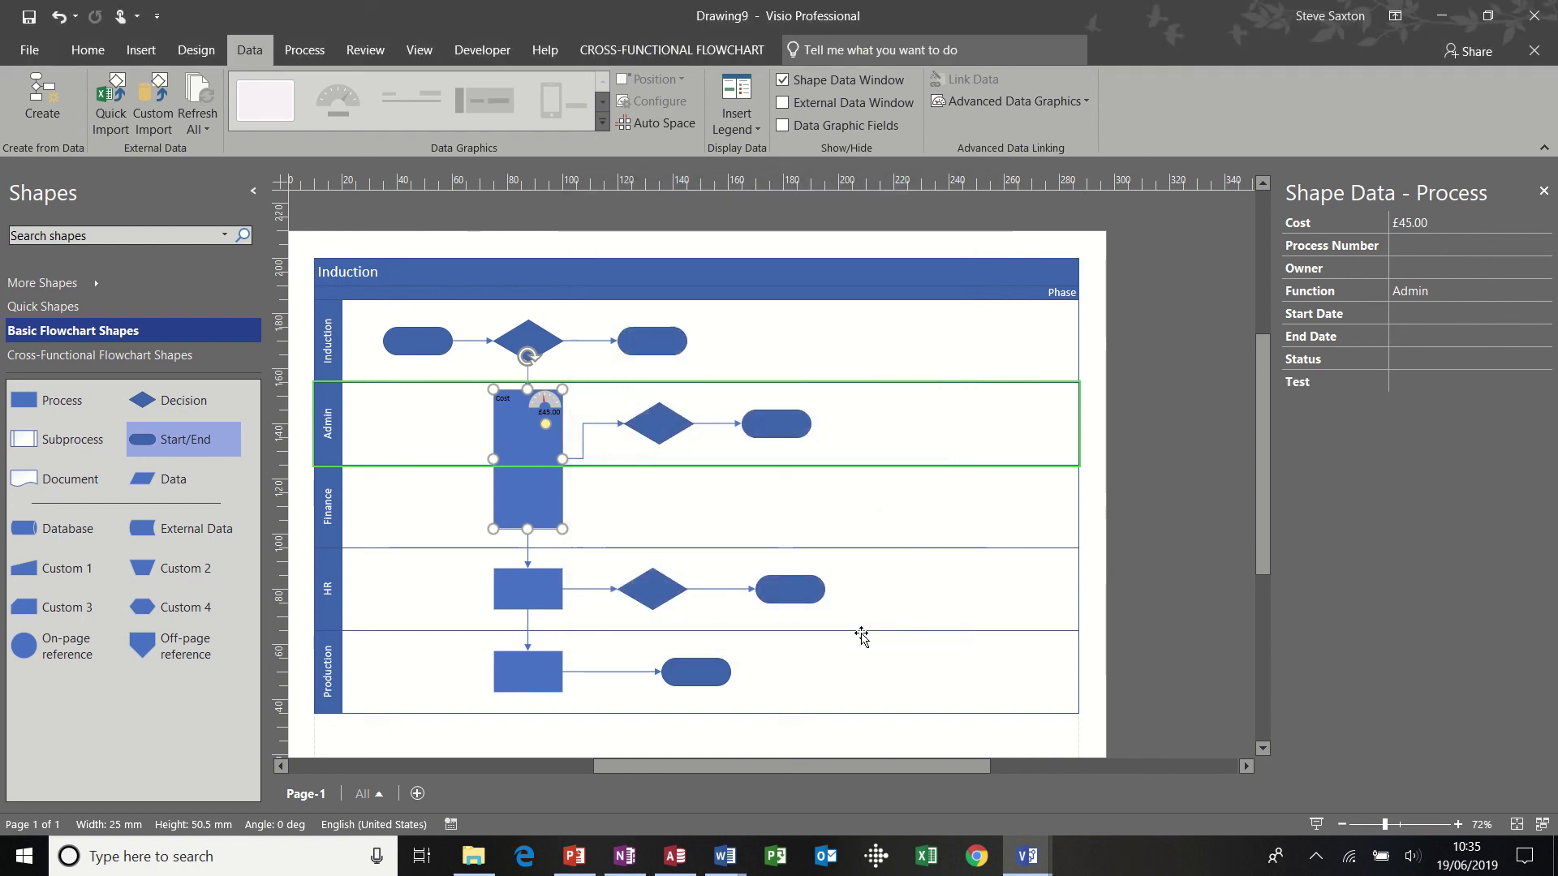
Step: Select the Test value cell in the Shape Data window to enter a value
left_click(1410, 378)
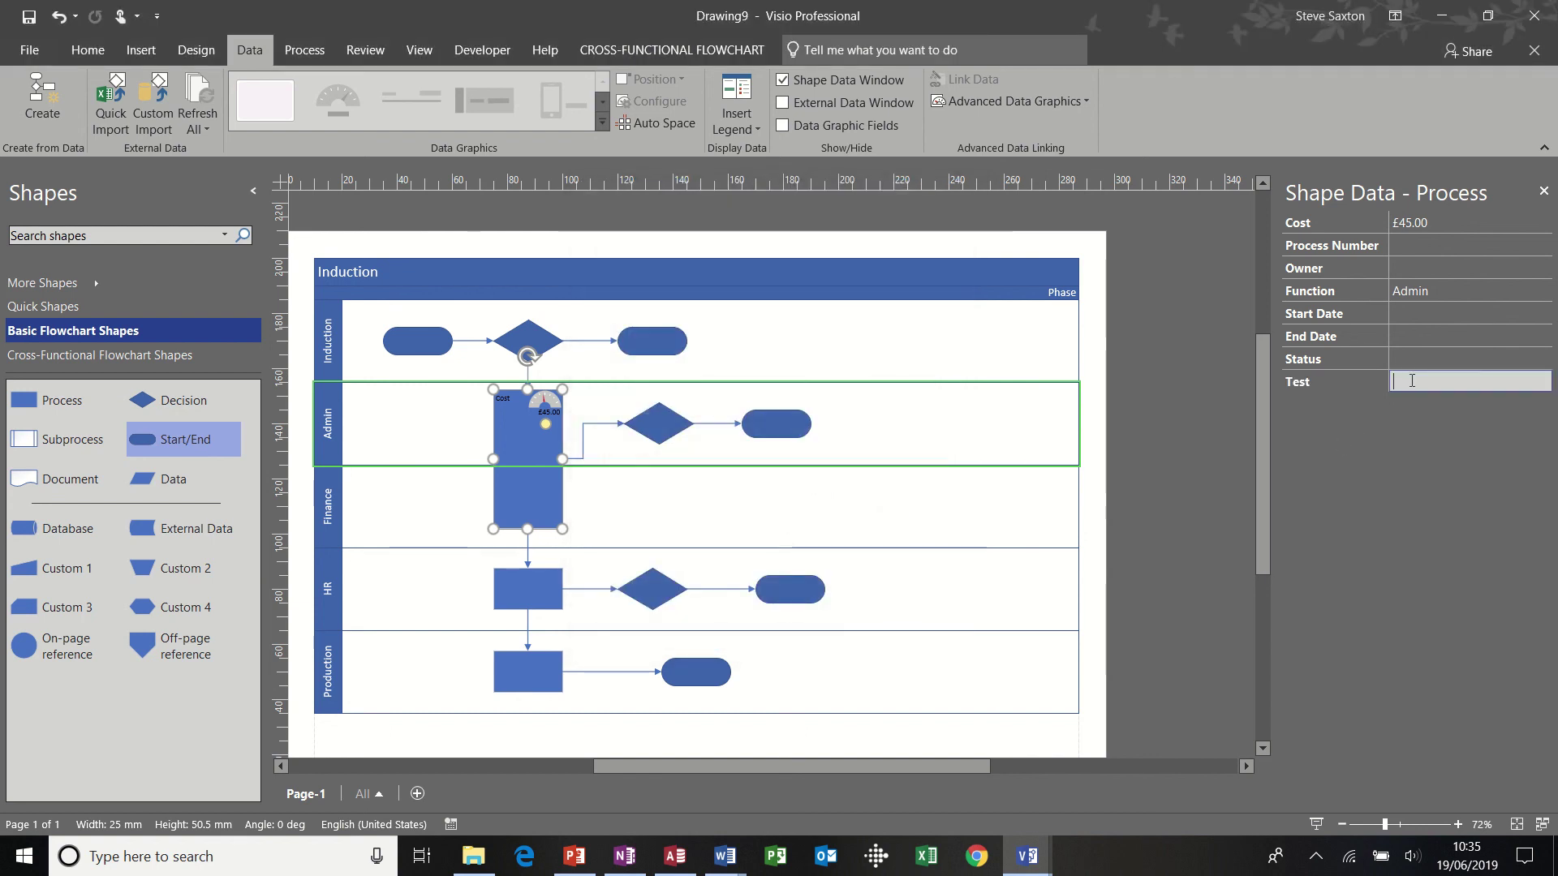